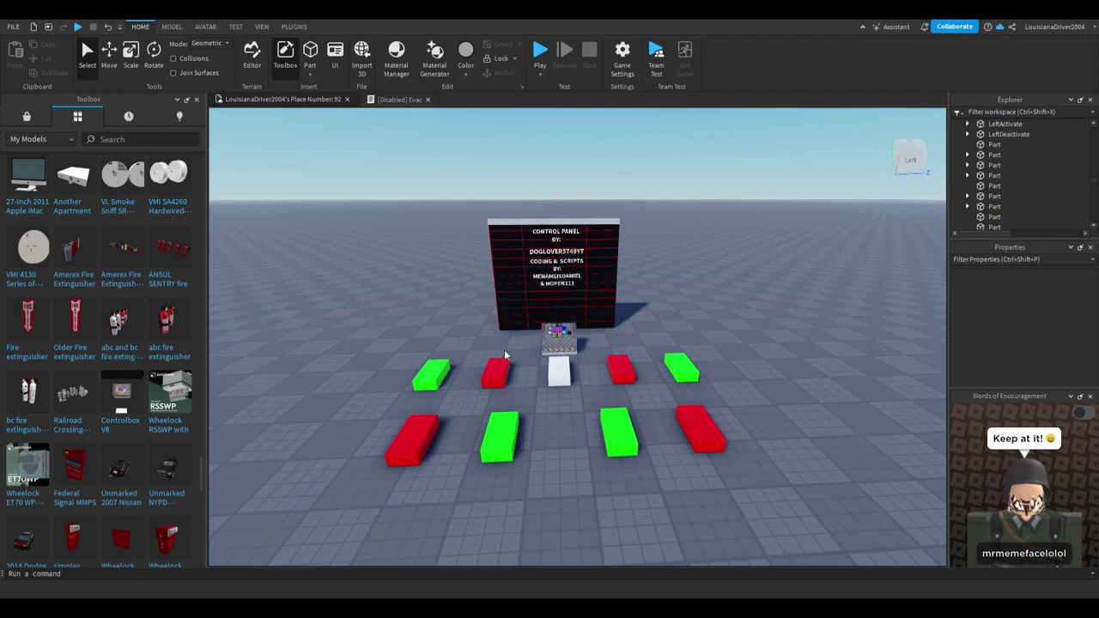
Select the Credits board and the nine red, green and white blocks around the control box, and cut them from the scene.
{"action": "scroll", "coordinate": [674, 305], "scroll_direction": "up", "scroll_amount": 6}
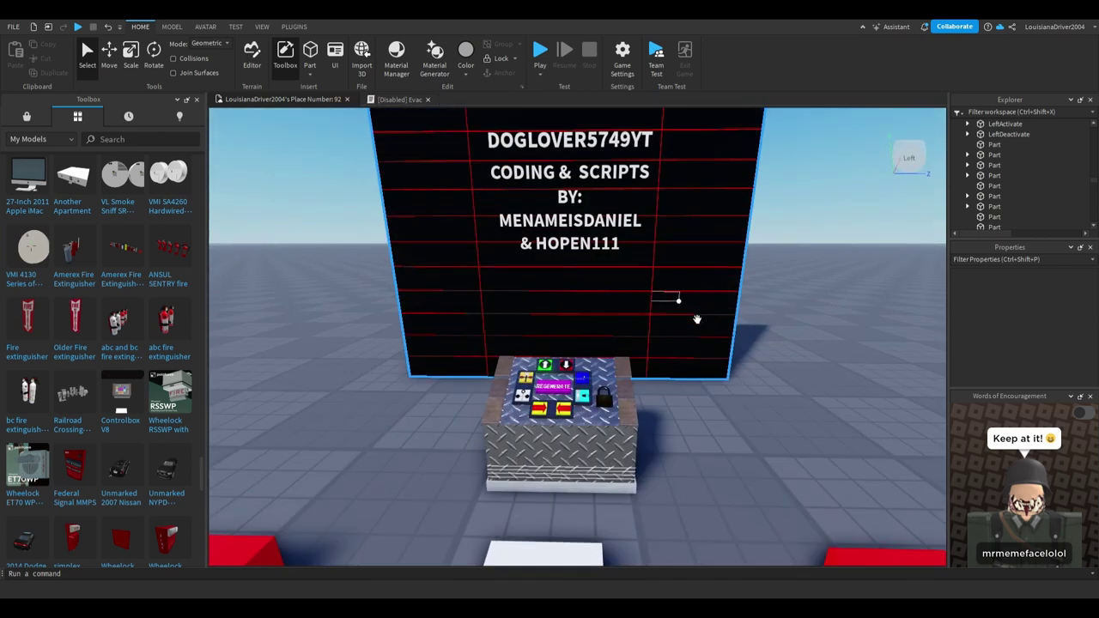
{"action": "scroll", "coordinate": [683, 309], "scroll_direction": "down", "scroll_amount": 8}
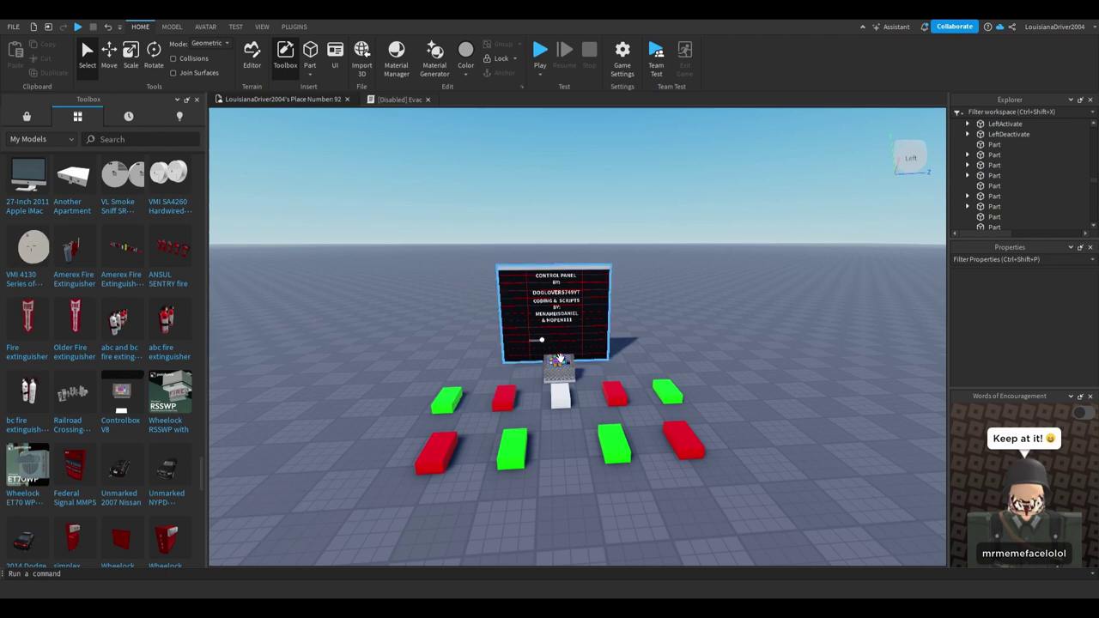
{"action": "left_click", "coordinate": [540, 342]}
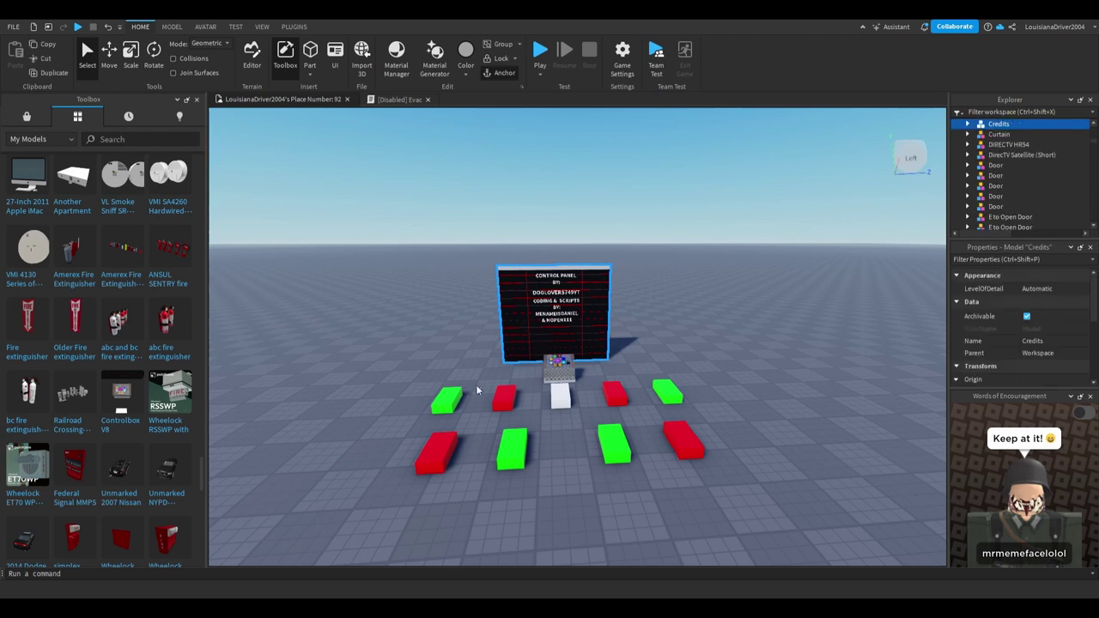
{"action": "left_click", "coordinate": [448, 401], "text": "ctrl"}
{"action": "left_click", "coordinate": [505, 399], "text": "ctrl"}
{"action": "left_click", "coordinate": [562, 398], "text": "ctrl"}
{"action": "left_click", "coordinate": [615, 394], "text": "ctrl"}
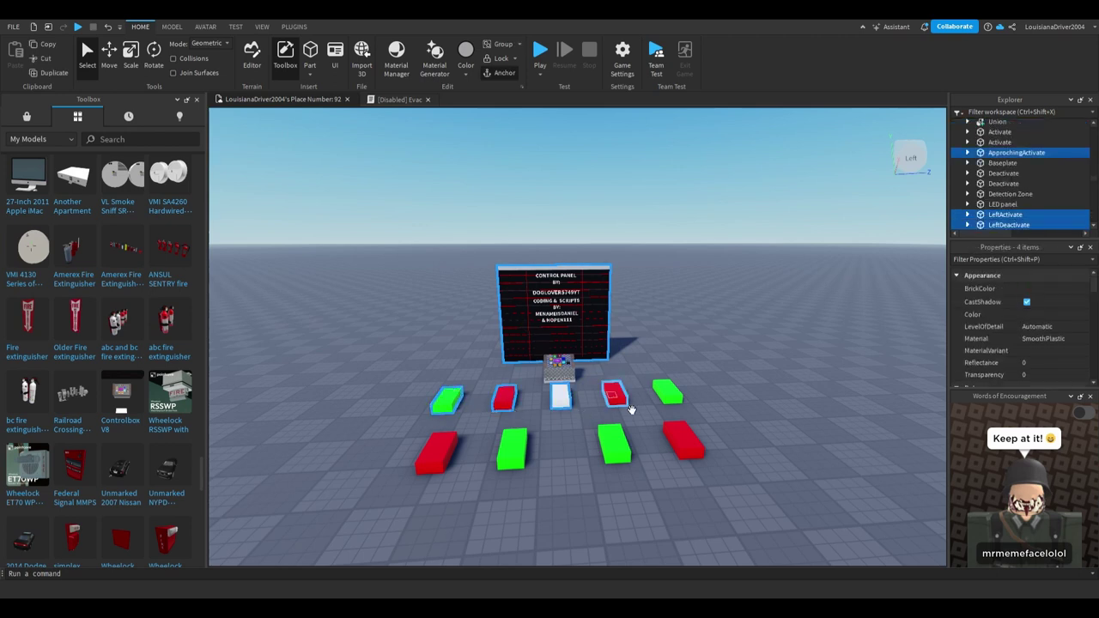
{"action": "left_click", "coordinate": [668, 392], "text": "ctrl"}
{"action": "left_click", "coordinate": [683, 441], "text": "ctrl"}
{"action": "left_click", "coordinate": [632, 456], "text": "ctrl"}
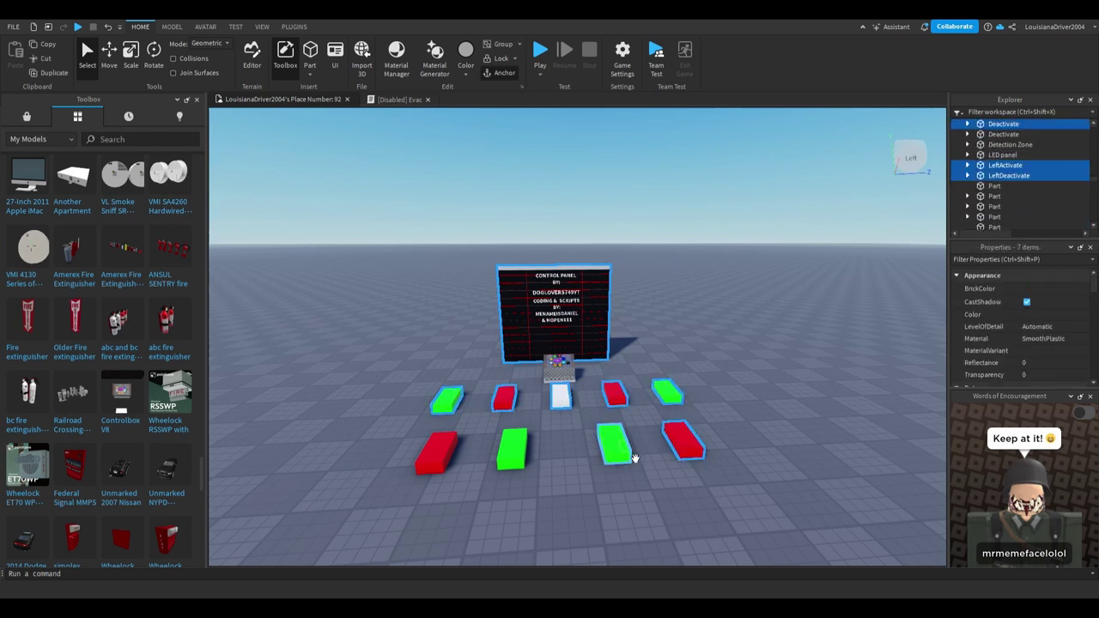
{"action": "left_click", "coordinate": [513, 448], "text": "ctrl"}
{"action": "left_click", "coordinate": [453, 455], "text": "ctrl"}
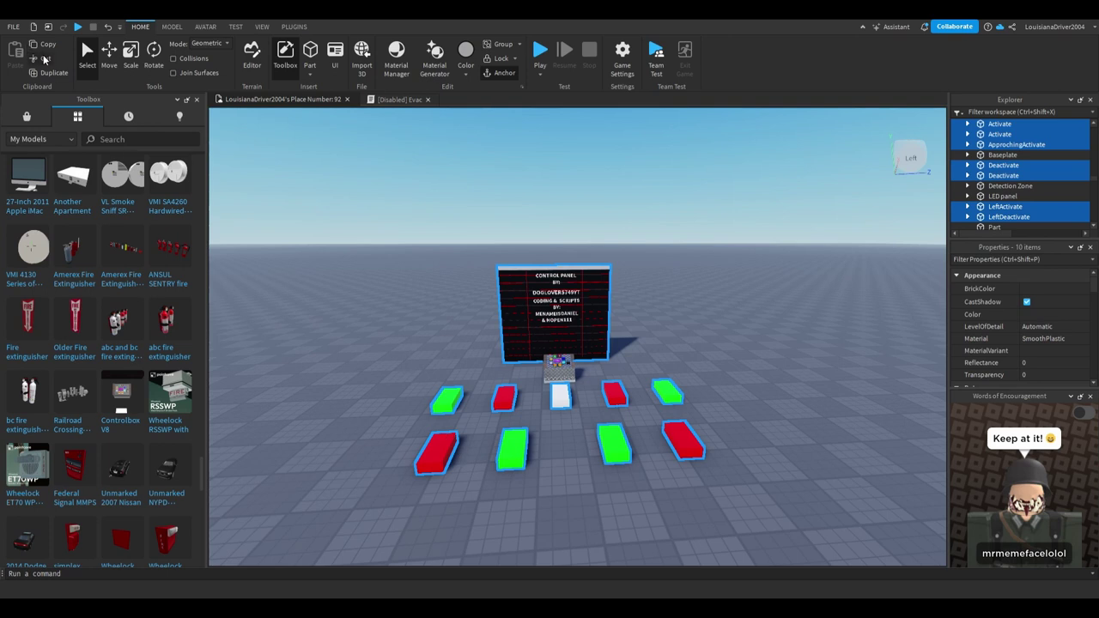
{"action": "left_click", "coordinate": [43, 56]}
Search the marketplace models for "railroad crossing gates" with unverified creators included.
{"action": "left_click", "coordinate": [35, 117]}
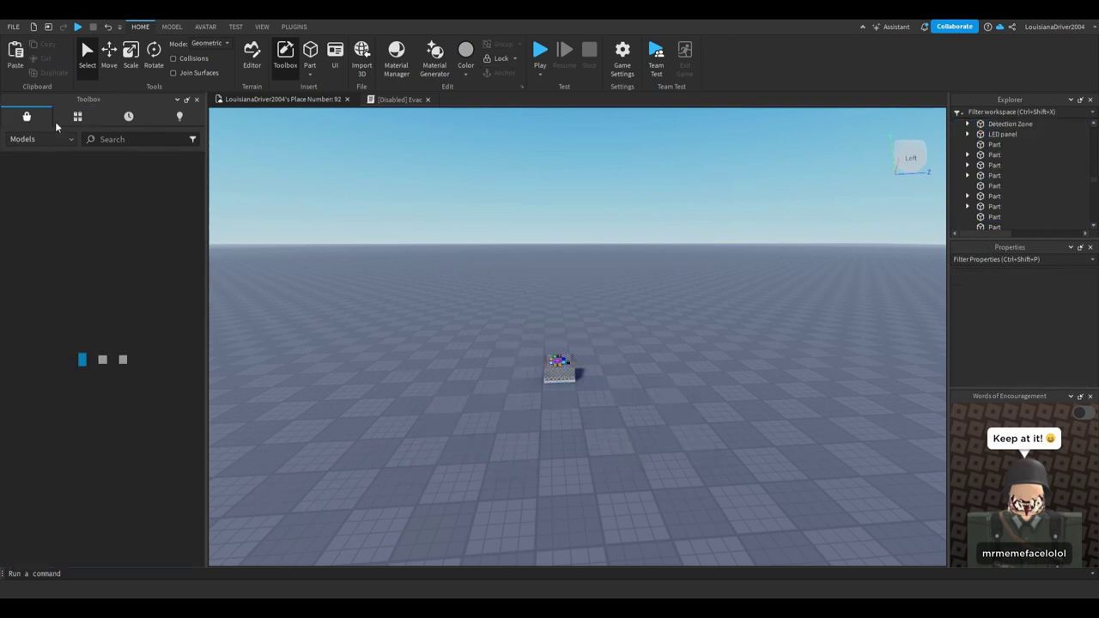
{"action": "left_click", "coordinate": [192, 138]}
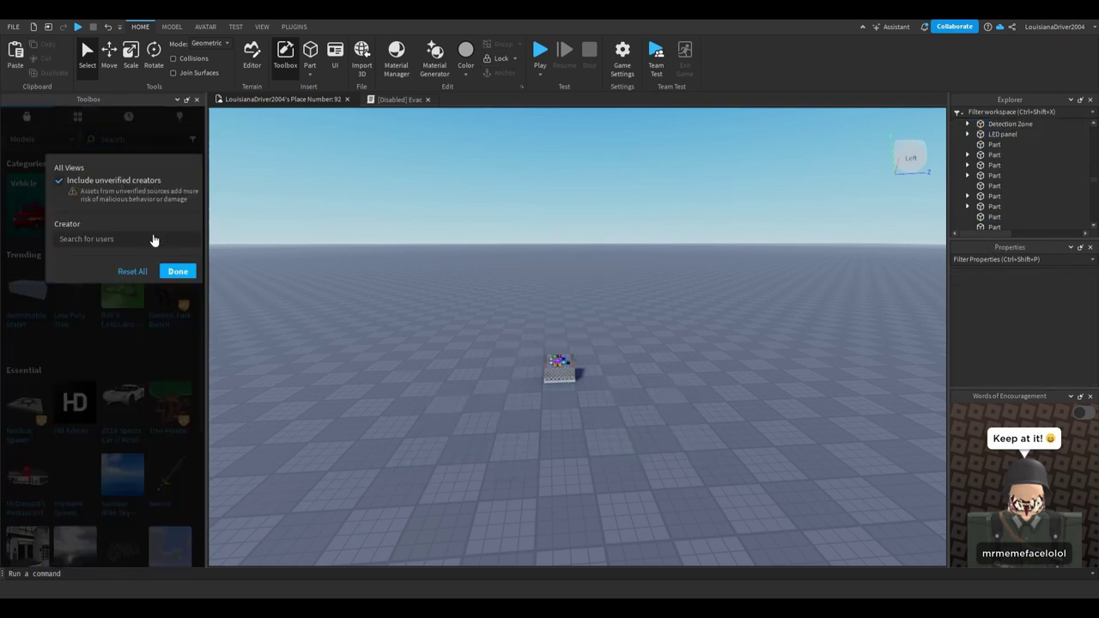
{"action": "left_click", "coordinate": [178, 271]}
{"action": "left_click", "coordinate": [151, 139]}
{"action": "type", "text": "r"}
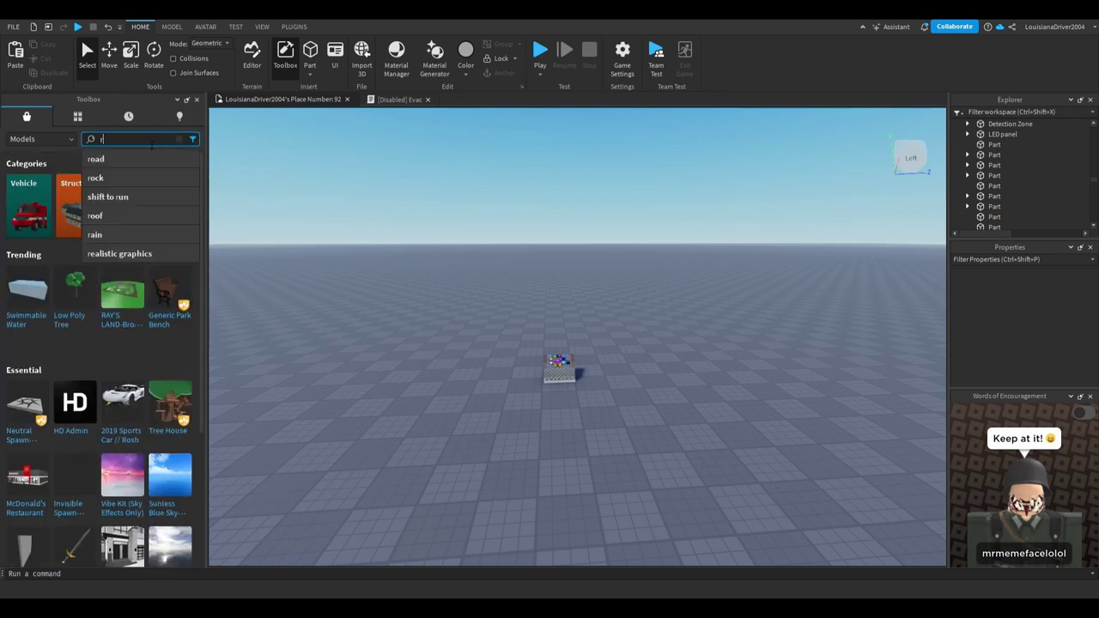
{"action": "type", "text": "ailroa"}
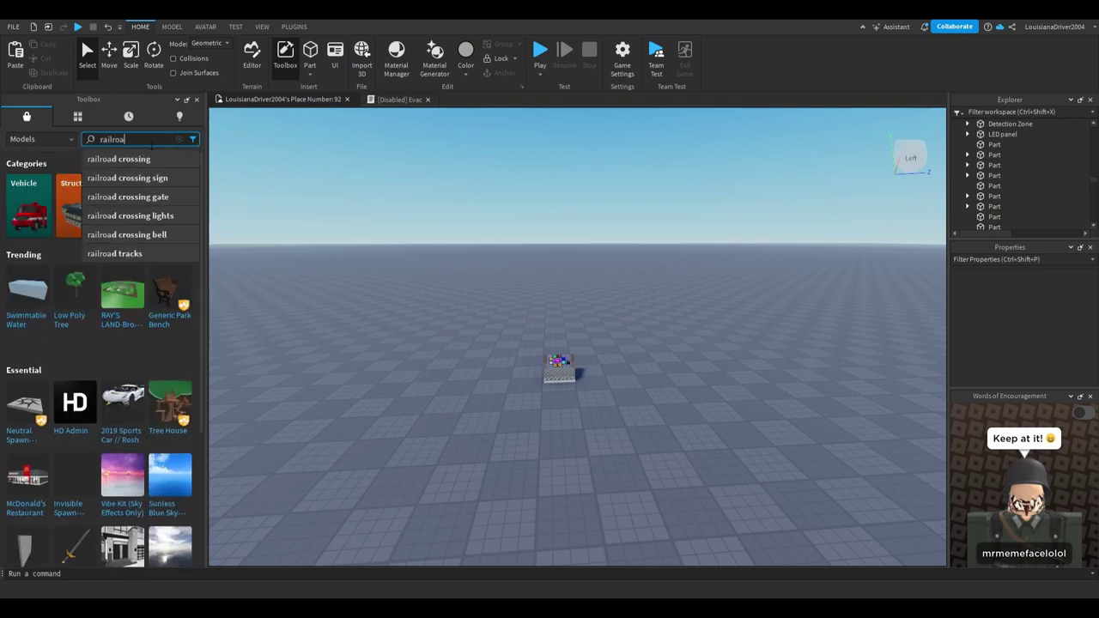
{"action": "type", "text": "d crossing "}
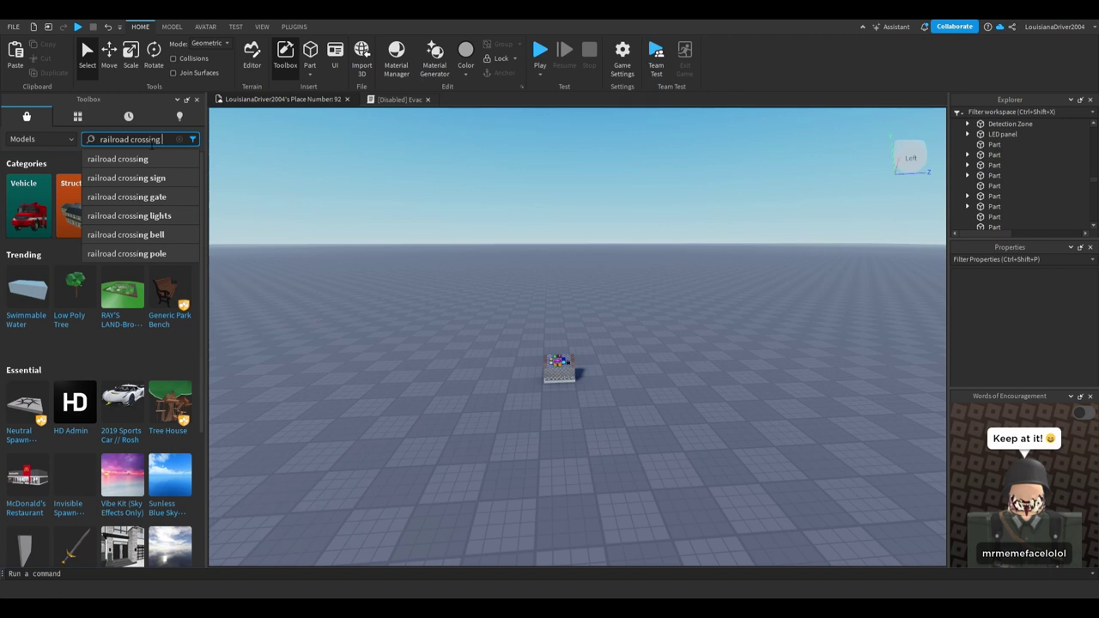
{"action": "type", "text": "gates"}
{"action": "key", "text": "Return"}
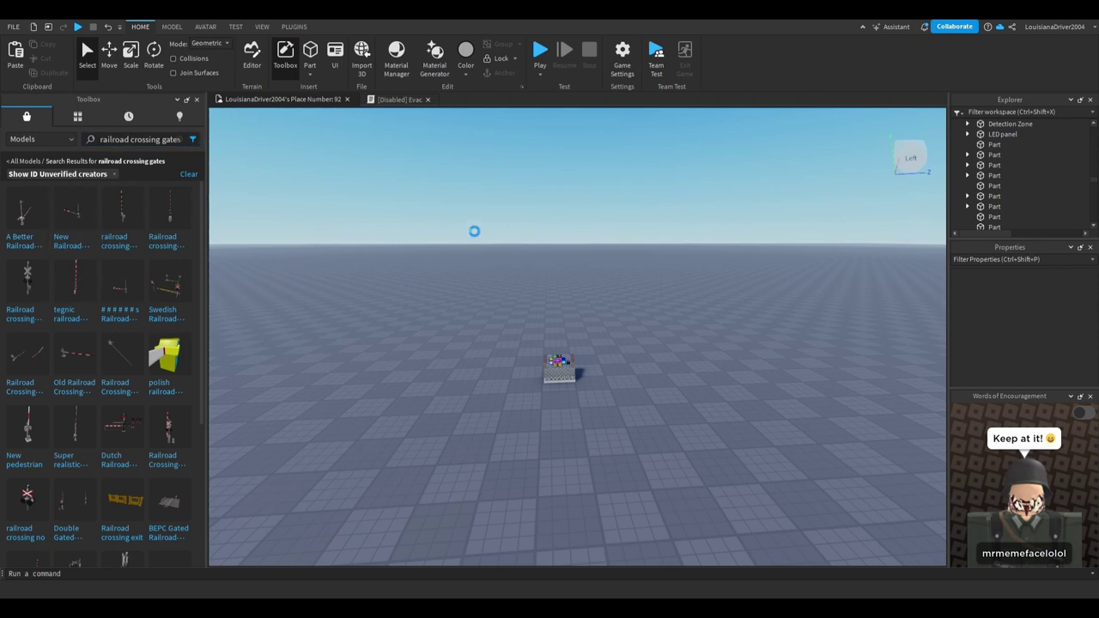
Try out the Siemens Crossing Gate from the search results and cut it from the scene.
{"action": "left_click", "coordinate": [126, 288]}
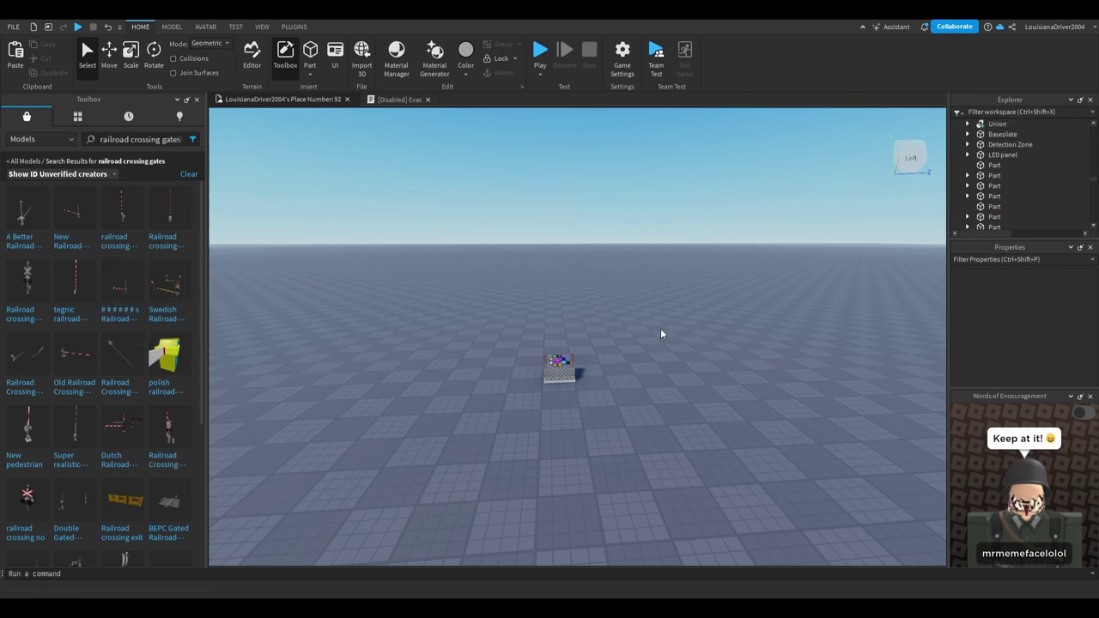
{"action": "right_click_drag", "start_coordinate": [661, 332], "coordinate": [660, 332]}
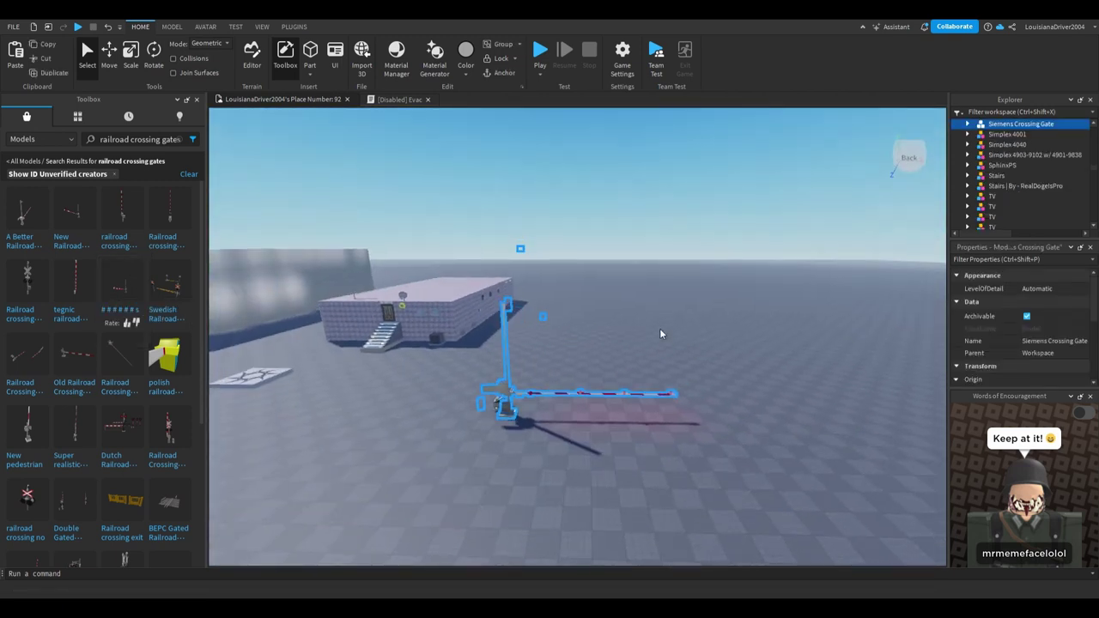
{"action": "left_click", "coordinate": [50, 60]}
Browse the account's own saved models and insert the Safetran Crossing Gate into the scene.
{"action": "left_click", "coordinate": [82, 116]}
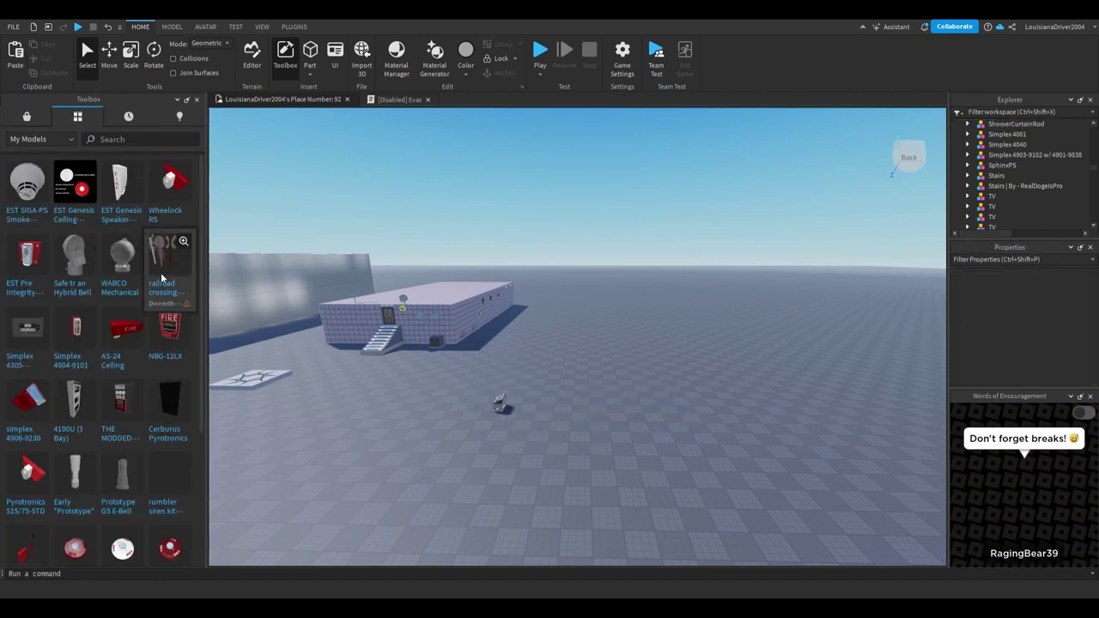
{"action": "scroll", "coordinate": [148, 455], "scroll_direction": "down", "scroll_amount": 5}
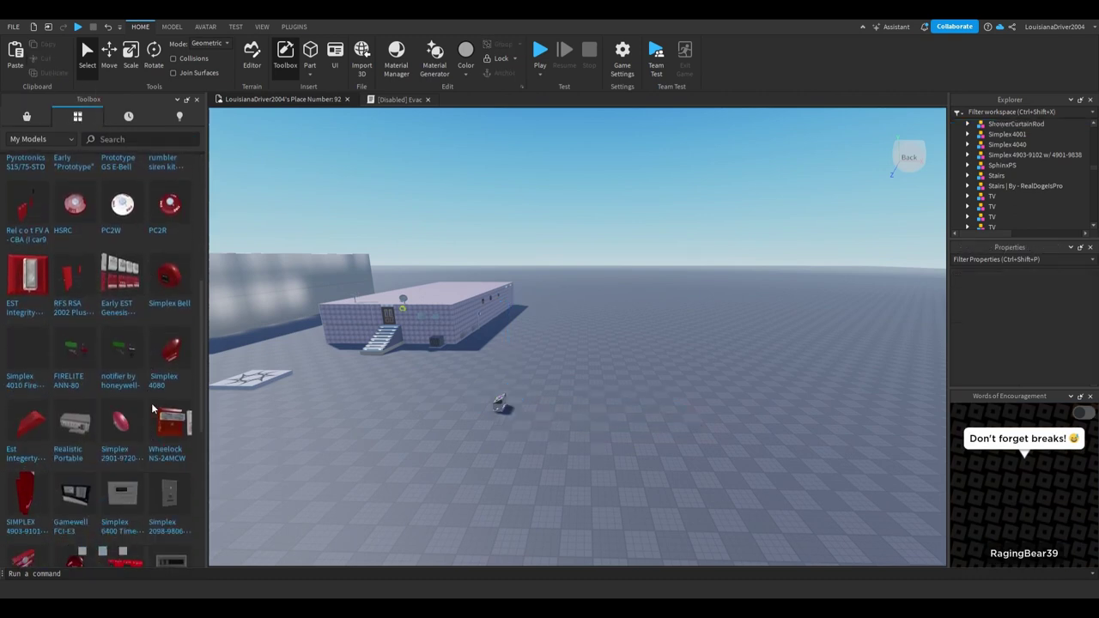
{"action": "scroll", "coordinate": [97, 387], "scroll_direction": "down", "scroll_amount": 3}
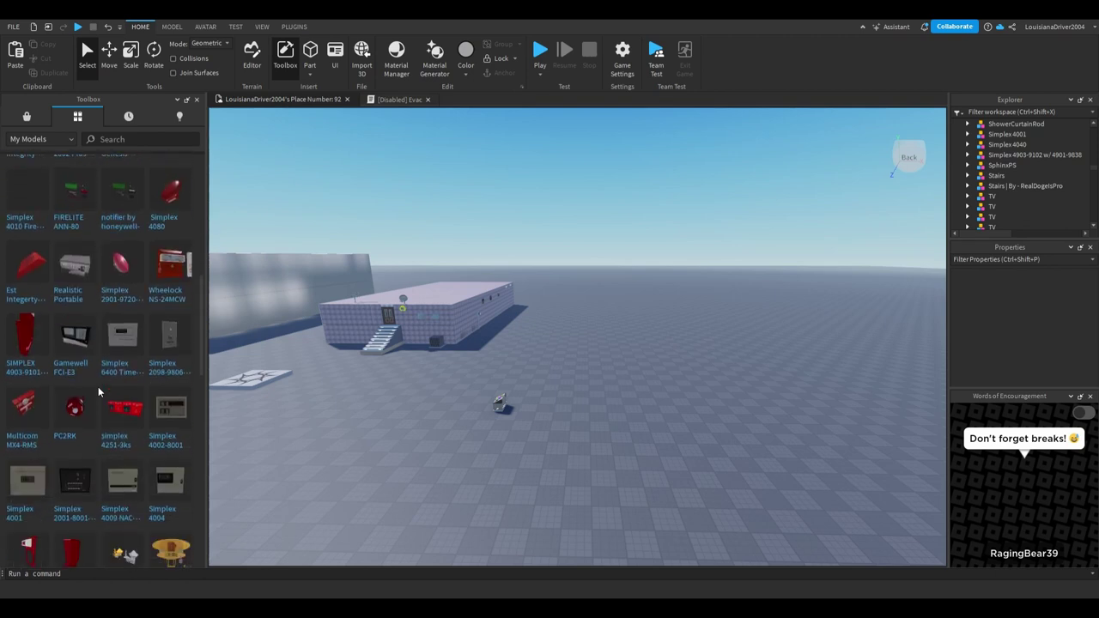
{"action": "scroll", "coordinate": [98, 386], "scroll_direction": "down", "scroll_amount": 3}
{"action": "scroll", "coordinate": [102, 381], "scroll_direction": "up", "scroll_amount": 8}
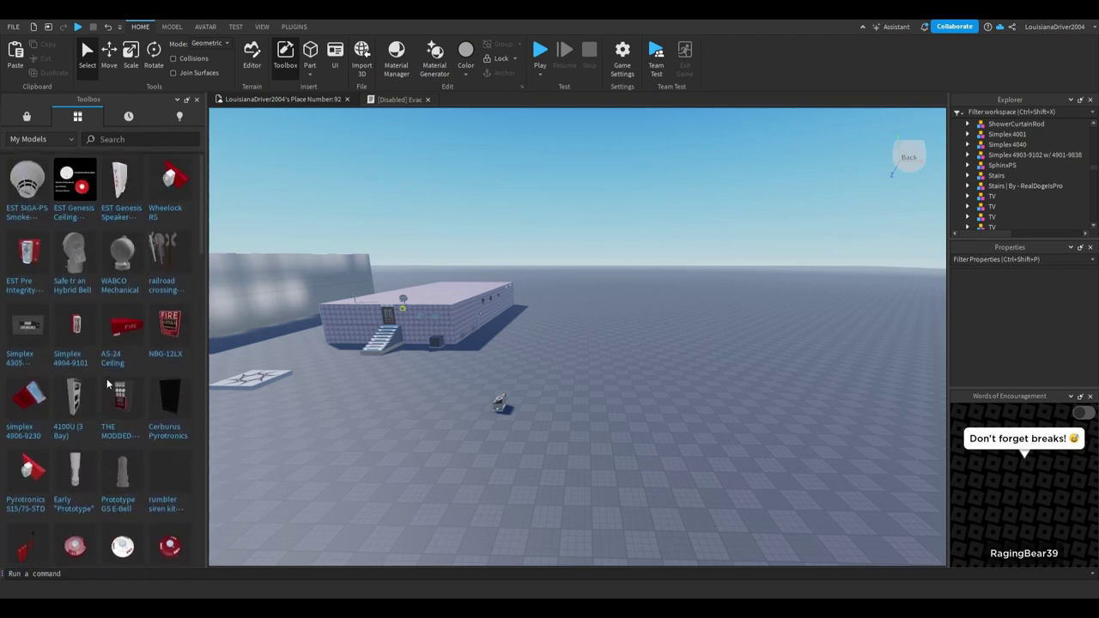
{"action": "scroll", "coordinate": [110, 378], "scroll_direction": "down", "scroll_amount": 10}
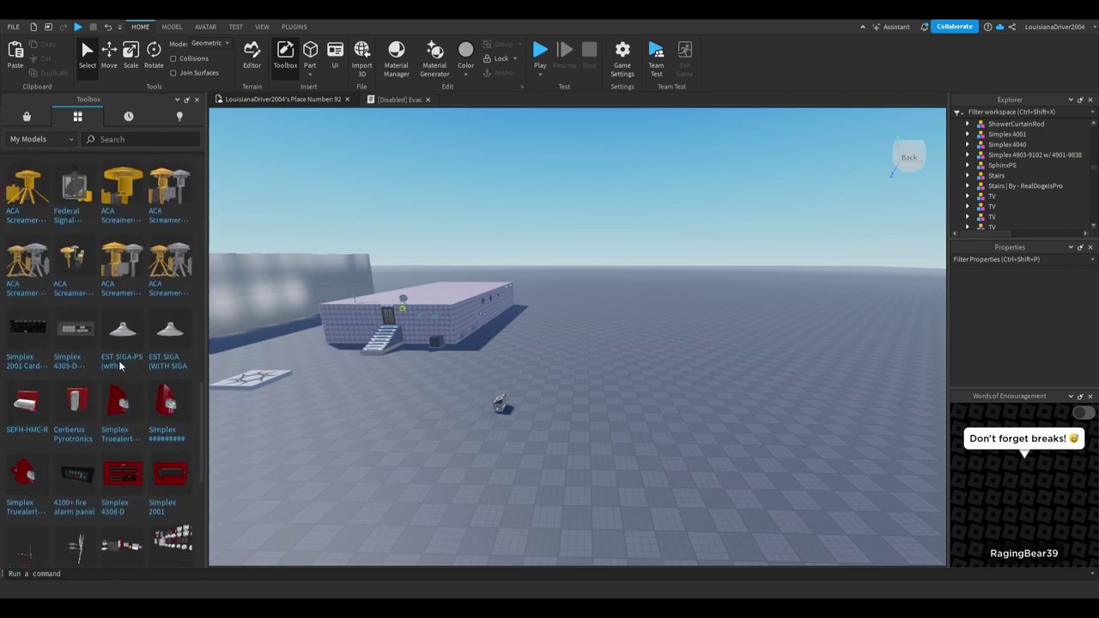
{"action": "scroll", "coordinate": [120, 366], "scroll_direction": "down", "scroll_amount": 3}
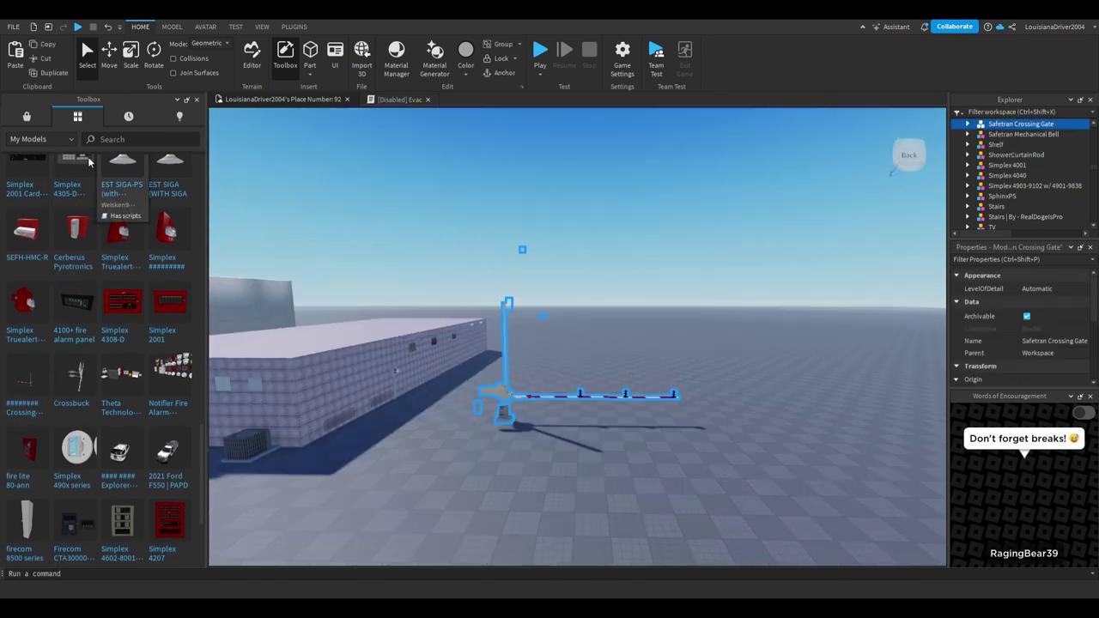
Move the Safetran Crossing Gate next to the control box and rotate it so its arm runs parallel to the box front.
{"action": "left_click", "coordinate": [27, 116]}
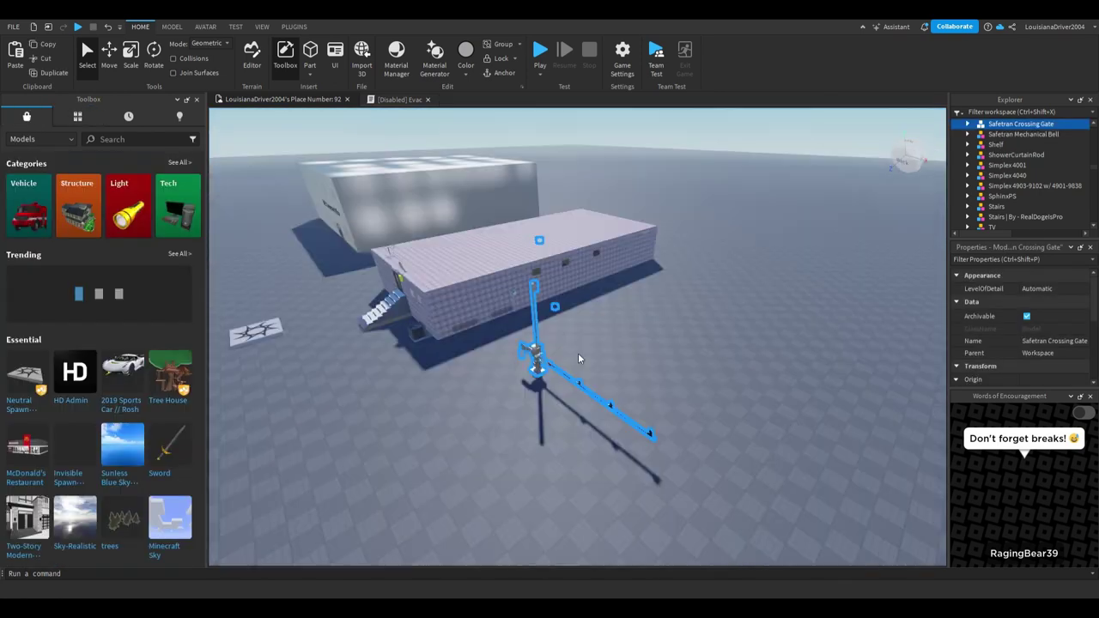
{"action": "right_click_drag", "start_coordinate": [577, 353], "coordinate": [593, 357]}
{"action": "left_click_drag", "start_coordinate": [651, 390], "coordinate": [606, 359]}
{"action": "key", "text": "w"}
{"action": "right_click_drag", "start_coordinate": [617, 351], "coordinate": [606, 359]}
{"action": "left_click_drag", "start_coordinate": [606, 360], "coordinate": [602, 411]}
{"action": "key", "text": "d"}
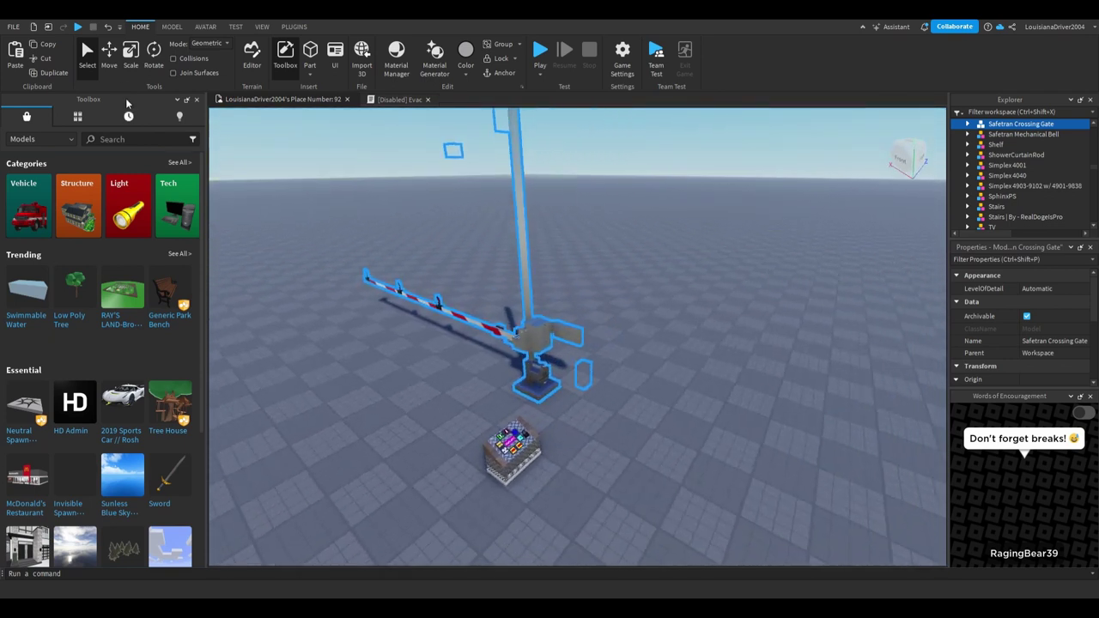
{"action": "key", "text": "s"}
{"action": "key", "text": "ctrl+4"}
{"action": "left_click_drag", "start_coordinate": [568, 373], "coordinate": [593, 311]}
Duplicate the crossing gate and place the copy diagonally across from the original with its arm pointing the opposite way.
{"action": "key", "text": "d"}
{"action": "mouse_move", "coordinate": [592, 365]}
{"action": "right_mouse_down"}
{"action": "mouse_move", "coordinate": [576, 375]}
{"action": "mouse_move", "coordinate": [600, 351]}
{"action": "right_mouse_up"}
{"action": "left_click_drag", "start_coordinate": [571, 348], "coordinate": [515, 195]}
{"action": "left_click", "coordinate": [60, 77]}
{"action": "key", "text": "a"}
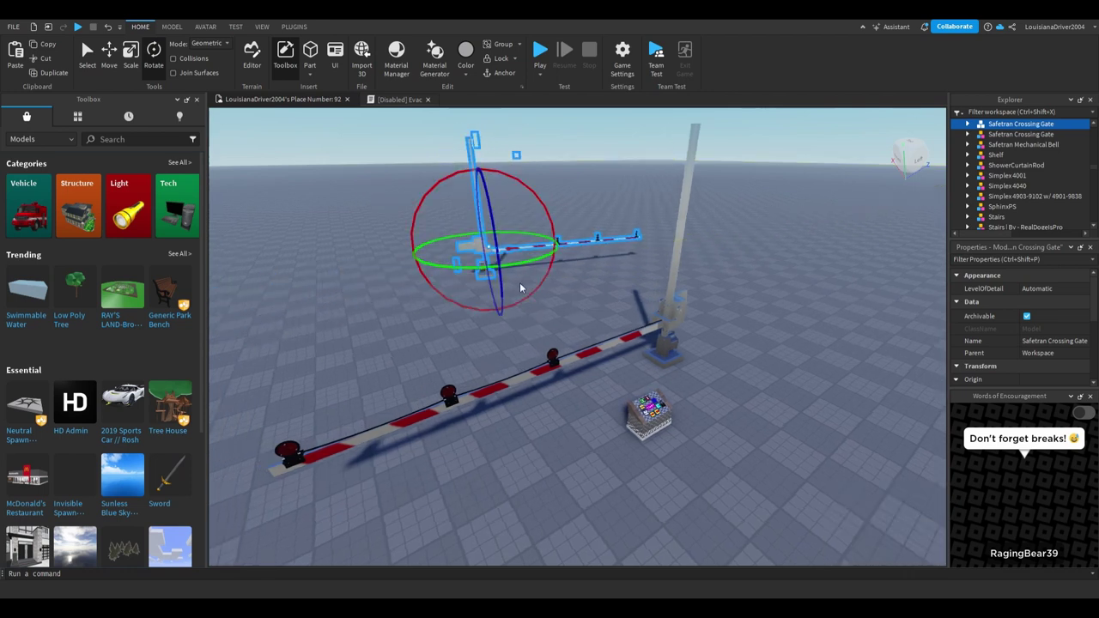
{"action": "key", "text": "a"}
{"action": "right_click_drag", "start_coordinate": [520, 286], "coordinate": [520, 286]}
{"action": "left_click_drag", "start_coordinate": [507, 245], "coordinate": [413, 314]}
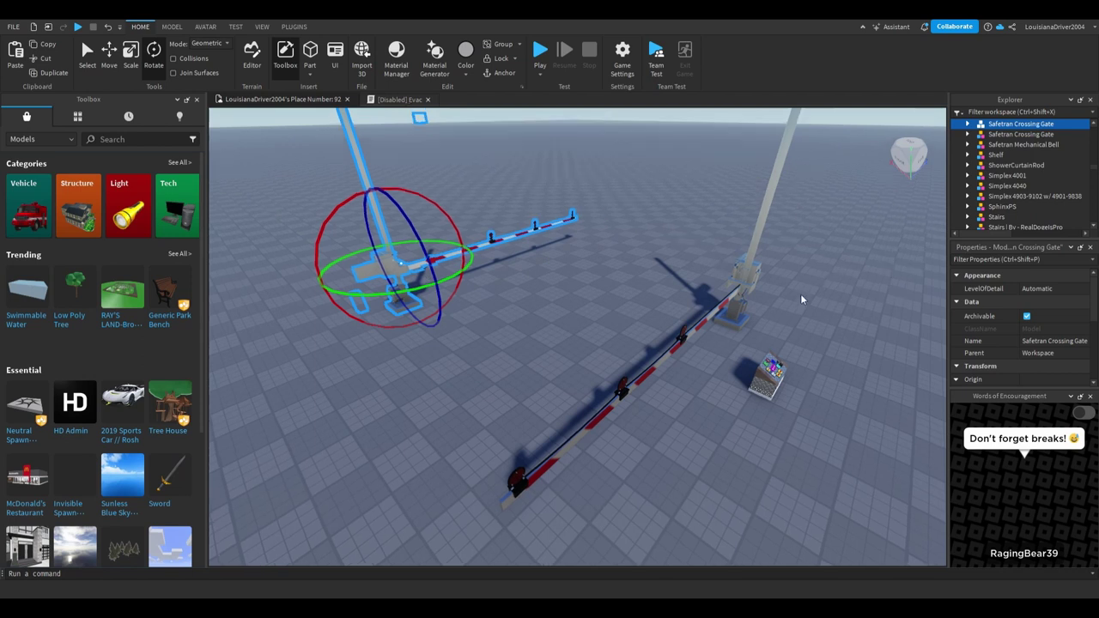
{"action": "key", "text": "d"}
{"action": "right_click_drag", "start_coordinate": [800, 294], "coordinate": [800, 289]}
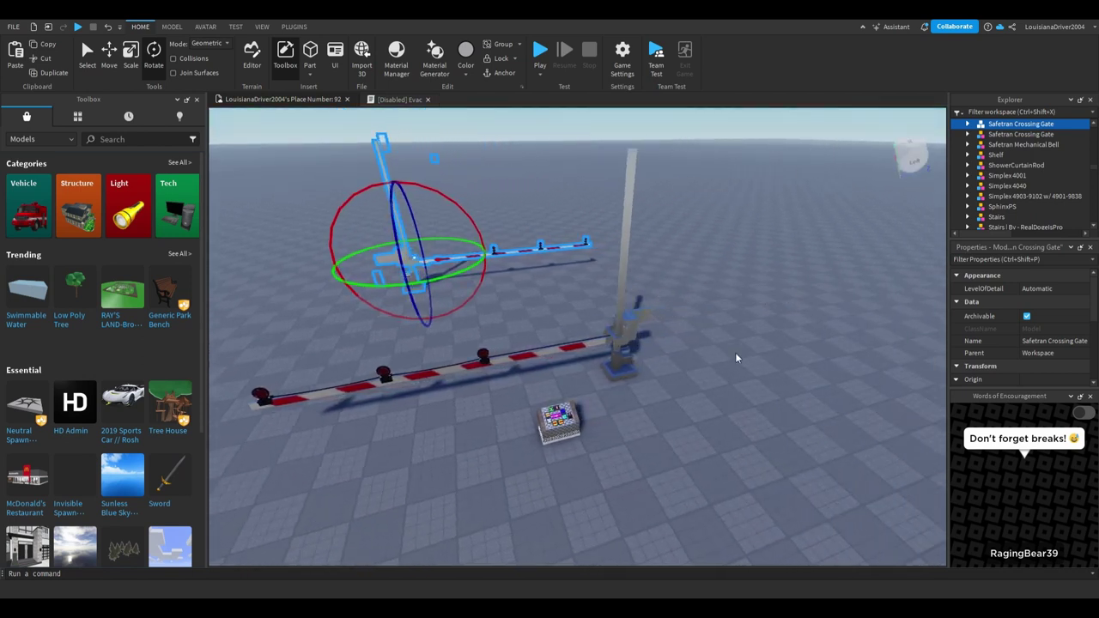
{"action": "right_click_drag", "start_coordinate": [735, 352], "coordinate": [735, 355]}
{"action": "key", "text": "w"}
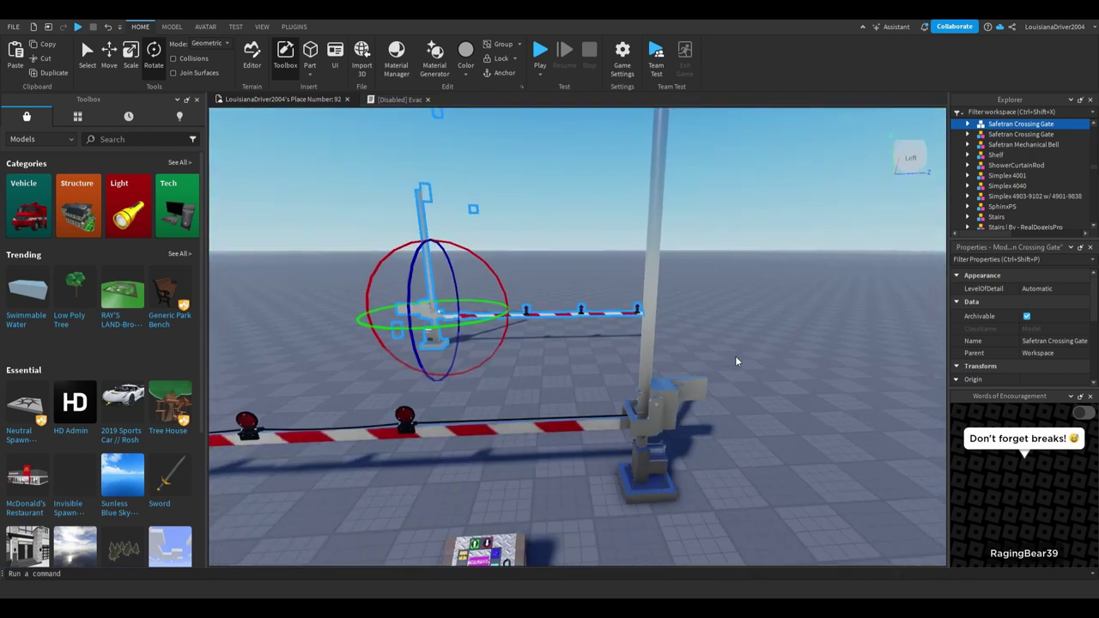
{"action": "key", "text": "s"}
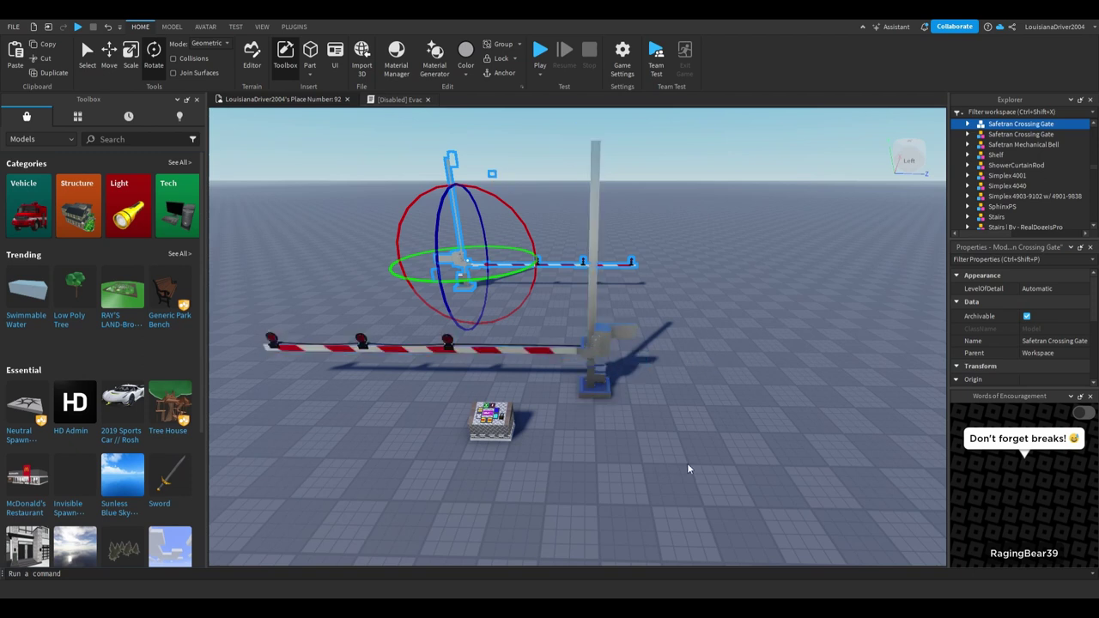
Search the marketplace models for "railroad crossing lights" with unverified creators included.
{"action": "left_click", "coordinate": [192, 139]}
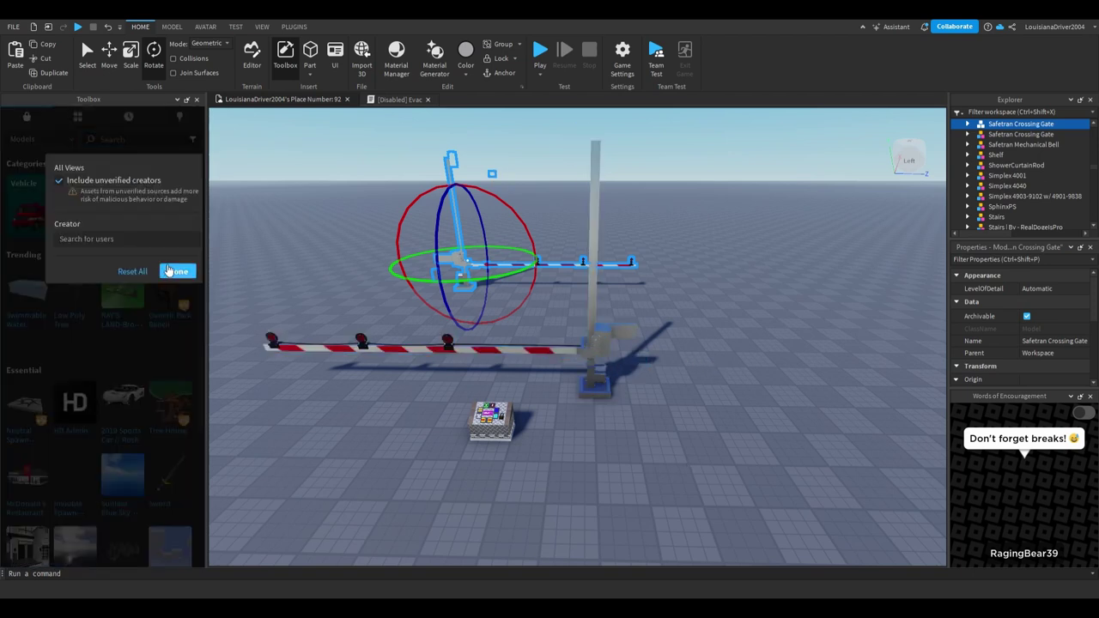
{"action": "left_click", "coordinate": [169, 271]}
{"action": "left_click", "coordinate": [163, 140]}
{"action": "type", "text": "rai"}
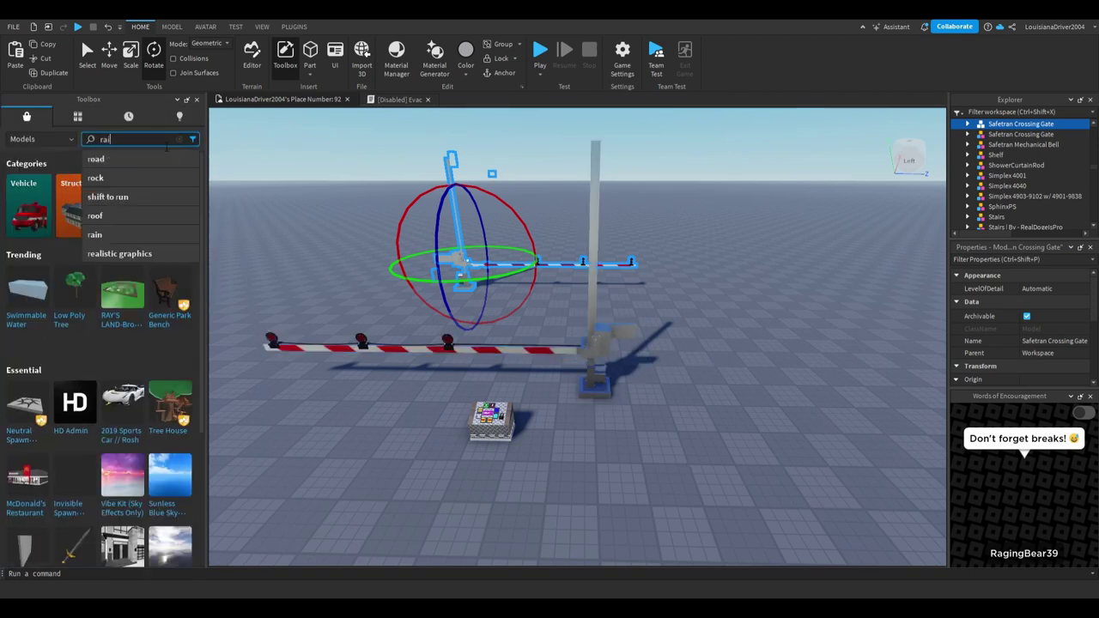
{"action": "type", "text": "lroad crossin"}
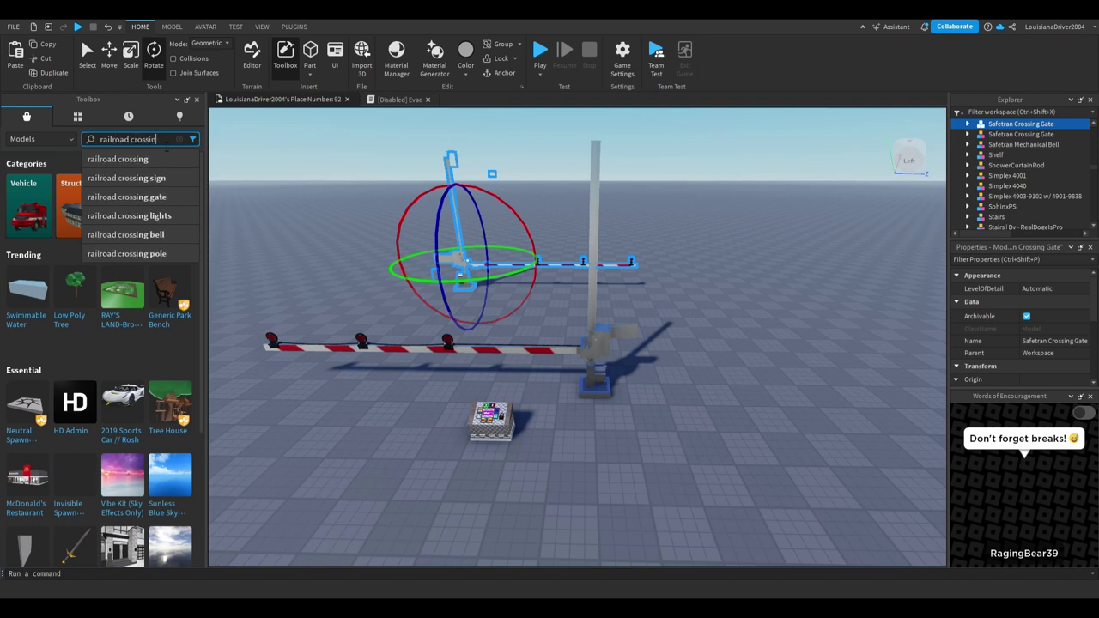
{"action": "type", "text": "gs"}
{"action": "key", "text": "BackSpace"}
{"action": "type", "text": "lights"}
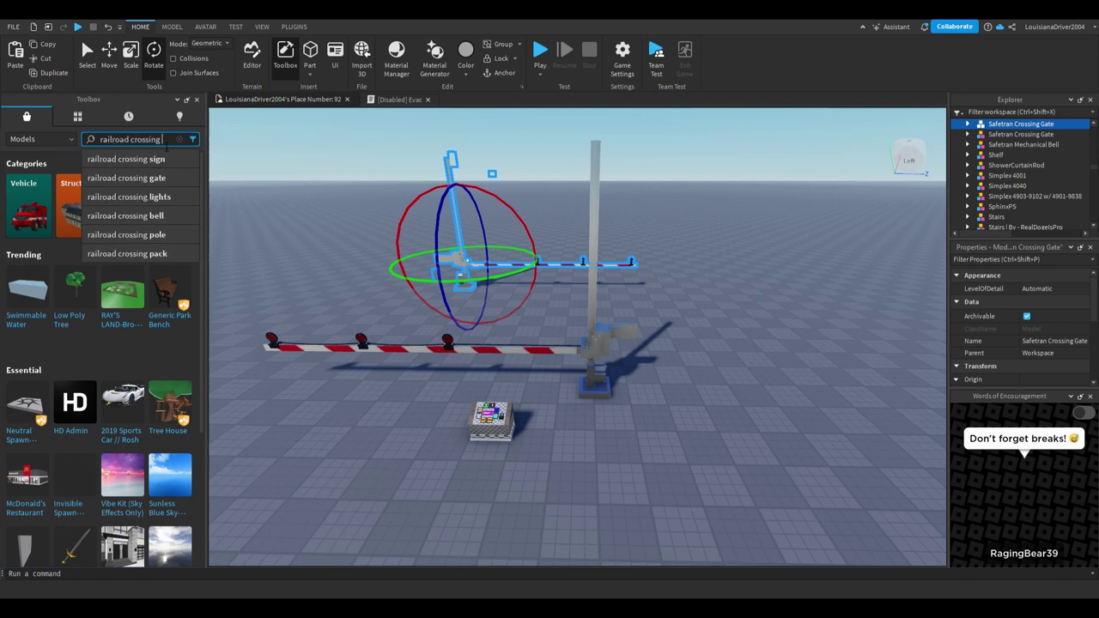
{"action": "key", "text": "Return"}
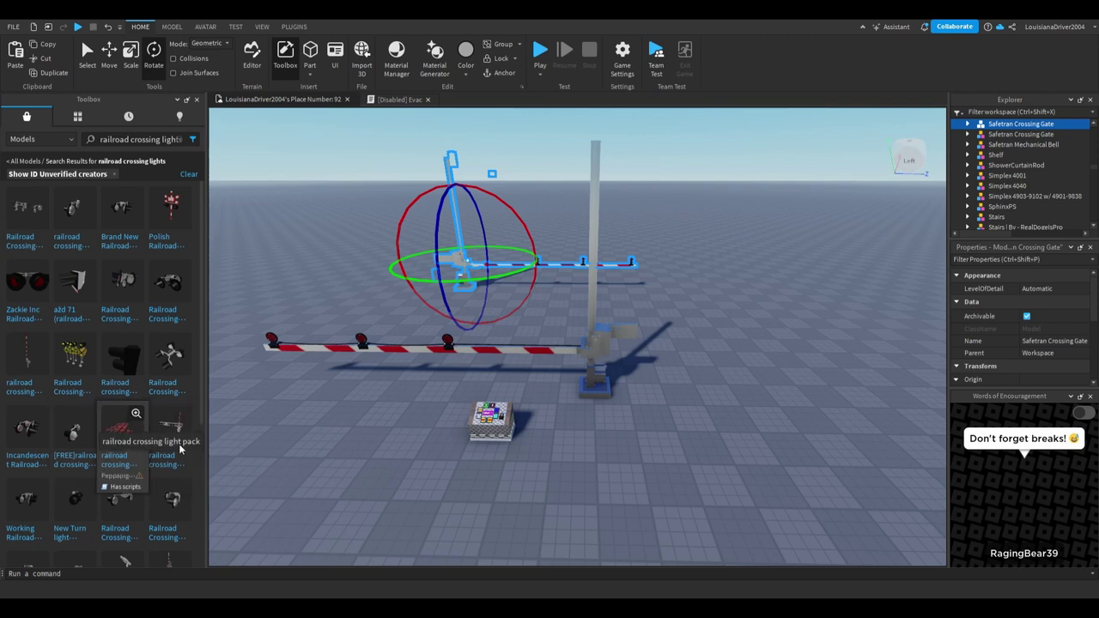
Search the marketplace models for "WCH" and insert the WCH 12x24 inch crossing lights into the scene.
{"action": "left_click", "coordinate": [181, 141]}
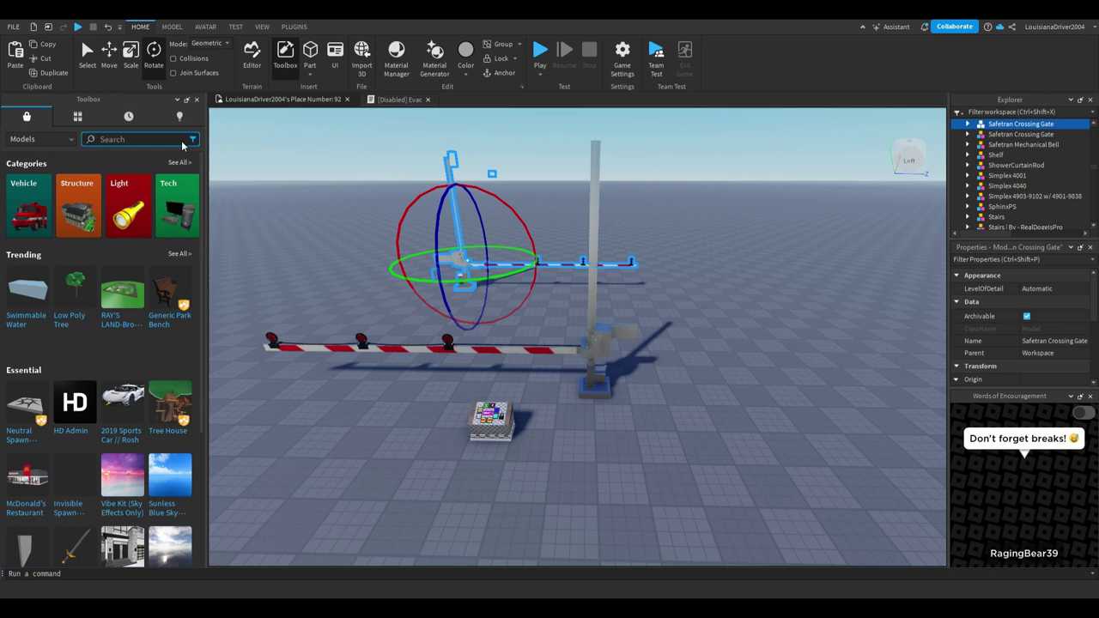
{"action": "type", "text": "WCH"}
{"action": "key", "text": "Return"}
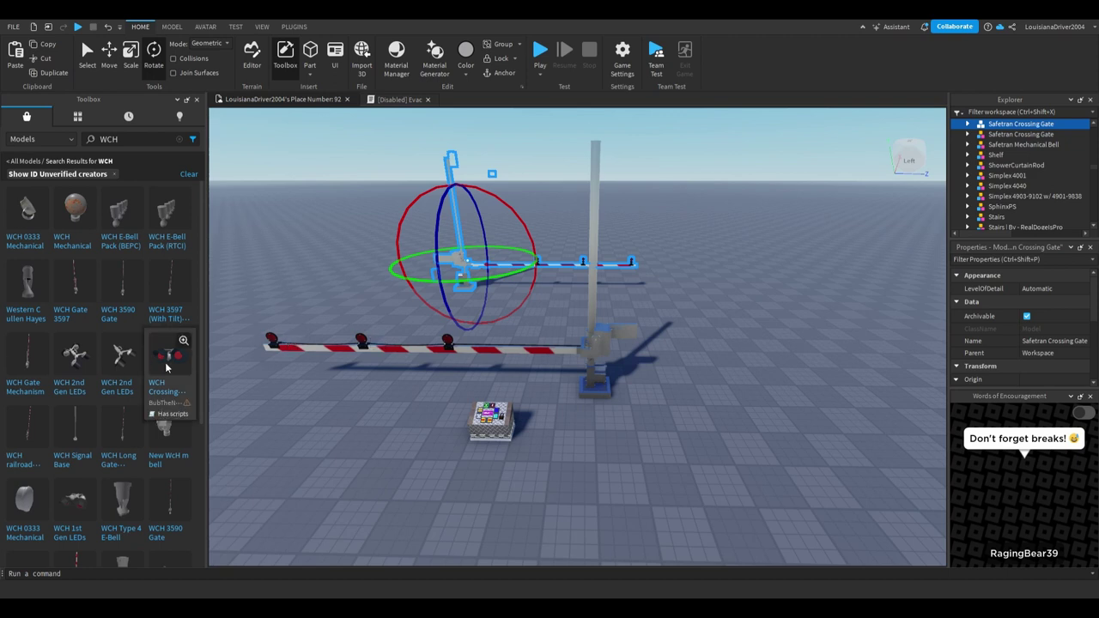
{"action": "scroll", "coordinate": [165, 365], "scroll_direction": "down", "scroll_amount": 10}
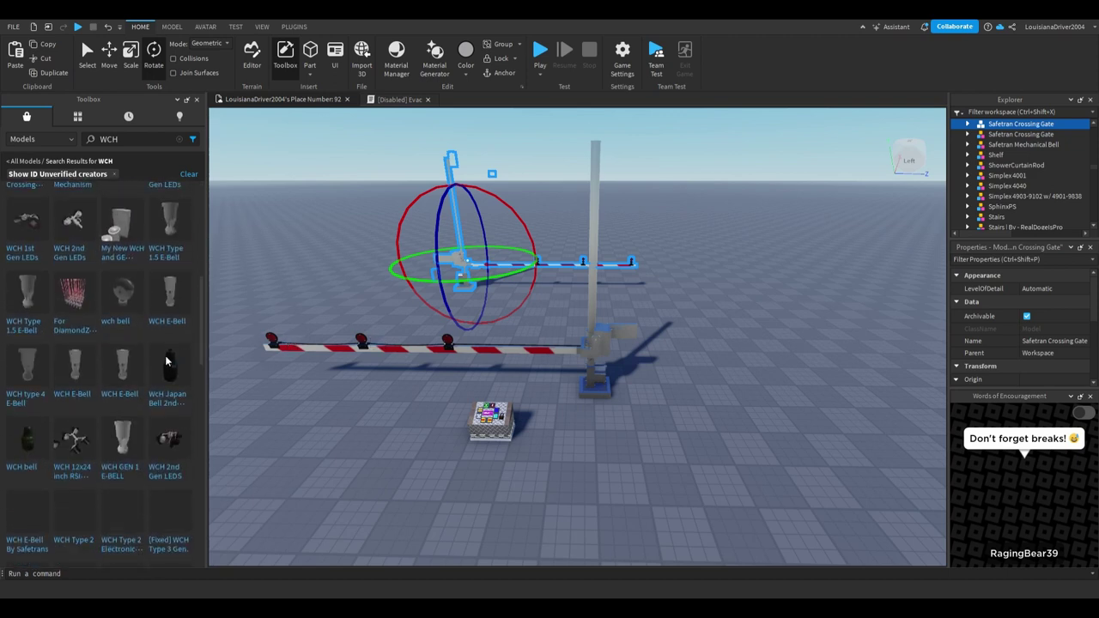
{"action": "scroll", "coordinate": [165, 354], "scroll_direction": "down", "scroll_amount": 3}
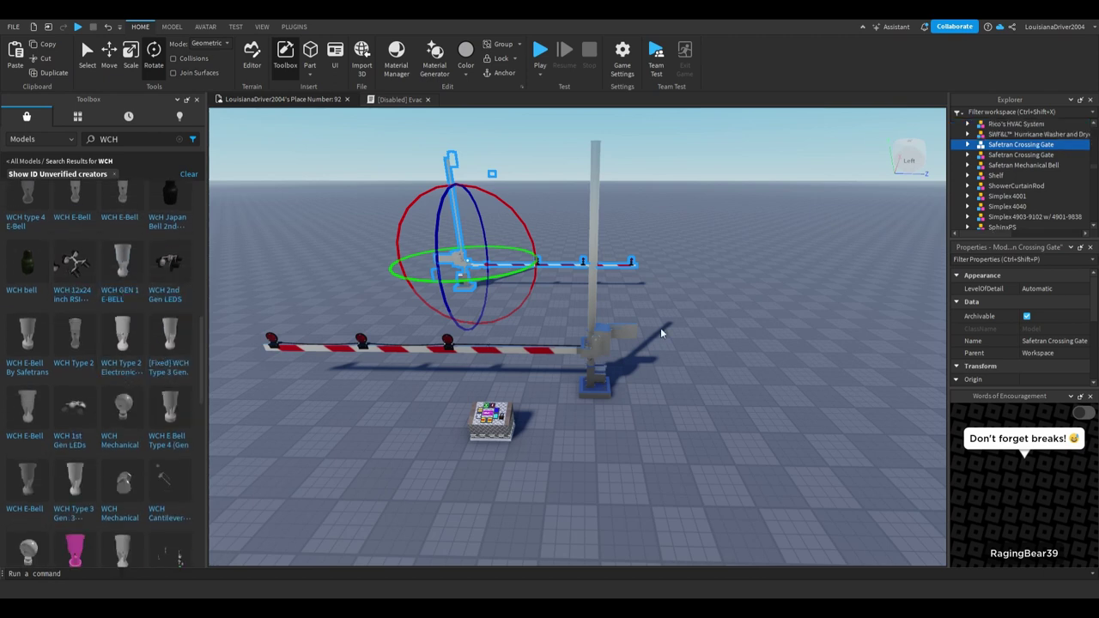
{"action": "right_click_drag", "start_coordinate": [662, 332], "coordinate": [717, 309]}
{"action": "left_click", "coordinate": [412, 442]}
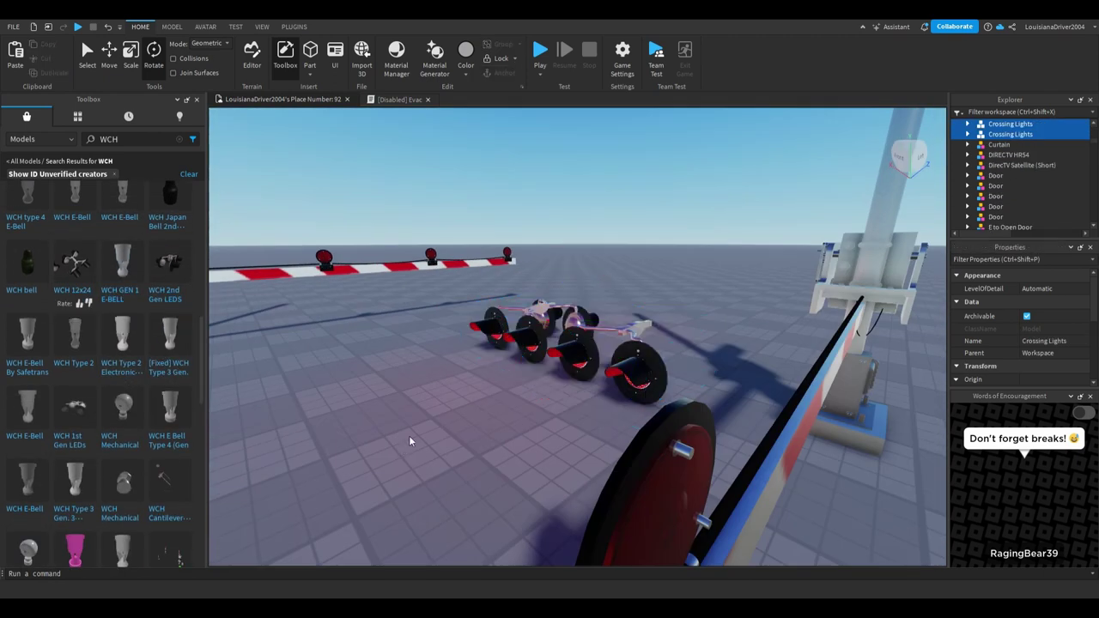
Separate one set of Crossing Lights from the other and place it on the ground beside the control box.
{"action": "left_click", "coordinate": [597, 369]}
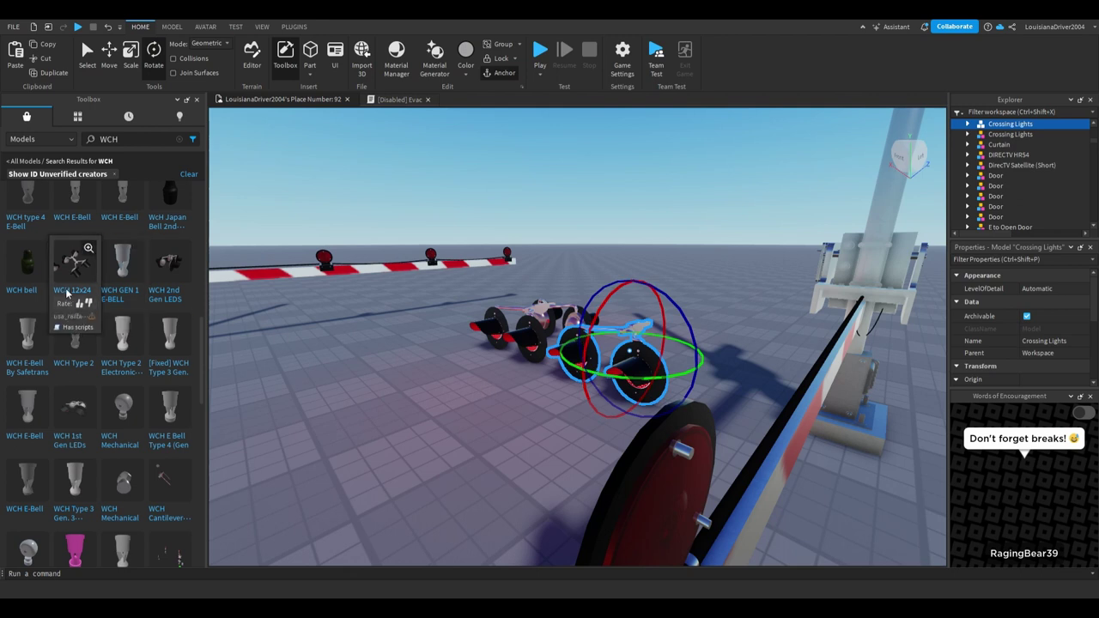
{"action": "mouse_move", "coordinate": [93, 296]}
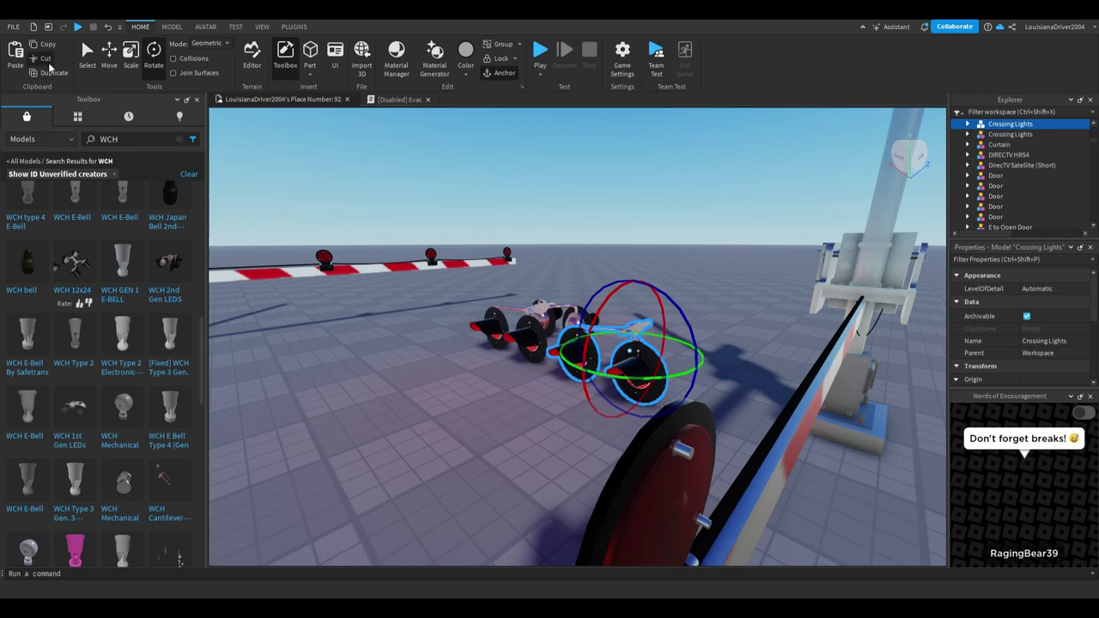
{"action": "left_click", "coordinate": [49, 65]}
{"action": "left_click_drag", "start_coordinate": [549, 345], "coordinate": [523, 463]}
{"action": "key", "text": "d"}
{"action": "key", "text": "ctrl+d"}
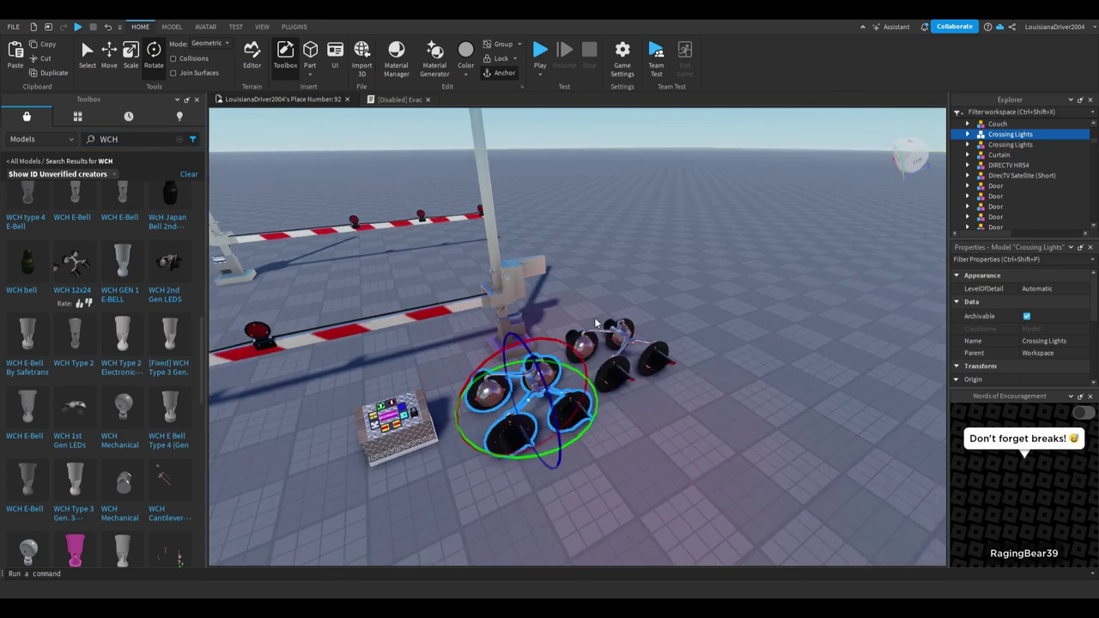
Move this set of Crossing Lights over to the far crossing gate and raise it onto the gate's mast.
{"action": "left_click", "coordinate": [109, 53]}
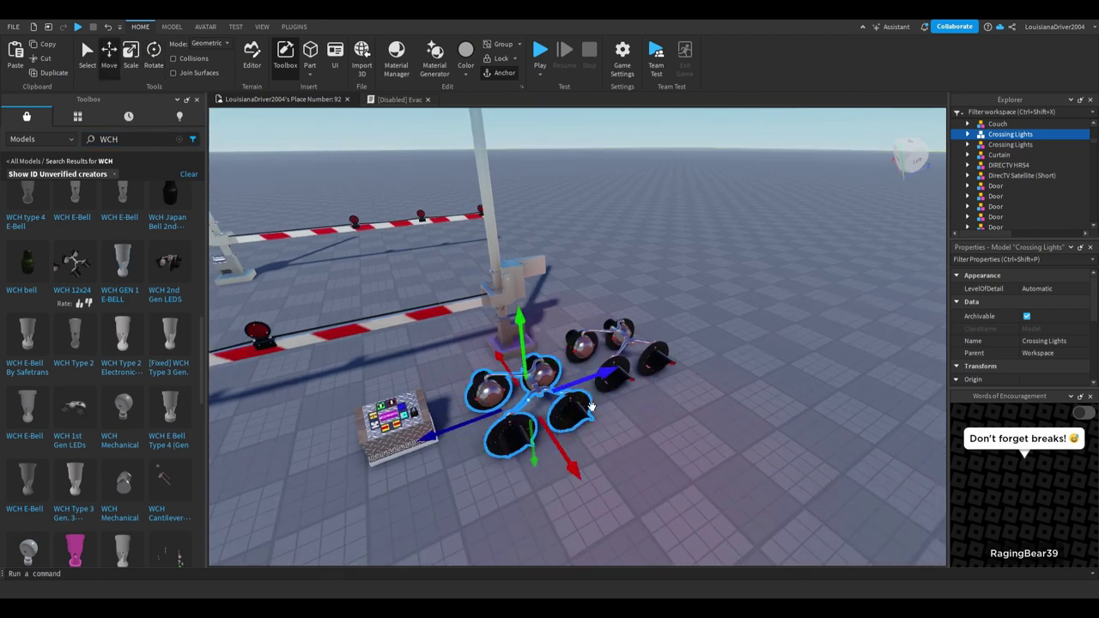
{"action": "left_click_drag", "start_coordinate": [559, 404], "coordinate": [536, 355]}
{"action": "right_click_drag", "start_coordinate": [538, 353], "coordinate": [537, 355]}
{"action": "left_click_drag", "start_coordinate": [537, 356], "coordinate": [537, 357]}
{"action": "right_click_drag", "start_coordinate": [536, 356], "coordinate": [537, 357]}
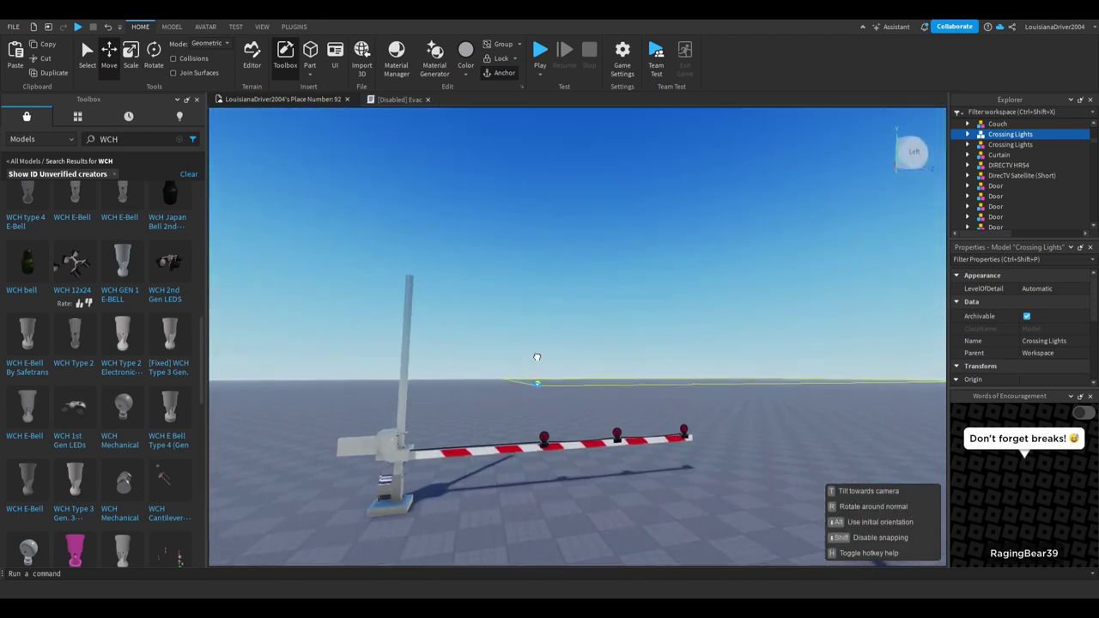
{"action": "left_click_drag", "start_coordinate": [537, 357], "coordinate": [560, 496]}
{"action": "left_click_drag", "start_coordinate": [524, 382], "coordinate": [535, 354]}
{"action": "right_click_drag", "start_coordinate": [535, 353], "coordinate": [537, 353]}
{"action": "mouse_move", "coordinate": [534, 401]}
{"action": "left_mouse_down"}
{"action": "mouse_move", "coordinate": [549, 403]}
{"action": "mouse_move", "coordinate": [535, 408]}
{"action": "left_mouse_up"}
{"action": "right_click_drag", "start_coordinate": [536, 409], "coordinate": [541, 409]}
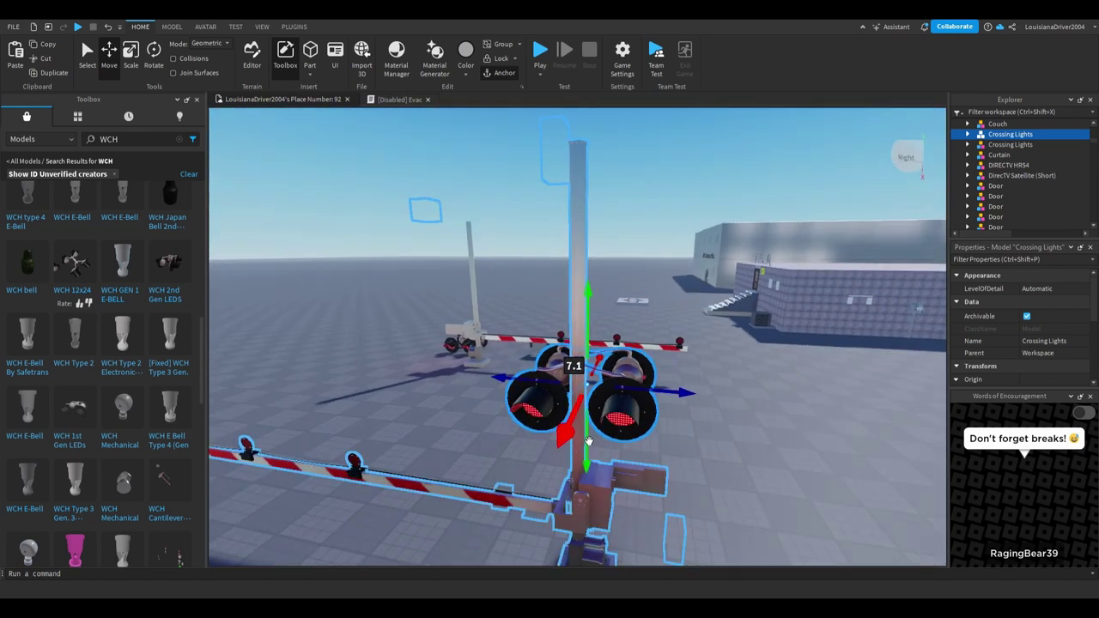
Fine-tune the Crossing Lights on the far gate so they are centred on the mast above the gate mechanism.
{"action": "mouse_move", "coordinate": [568, 434]}
{"action": "left_mouse_down"}
{"action": "mouse_move", "coordinate": [563, 446]}
{"action": "mouse_move", "coordinate": [546, 427]}
{"action": "mouse_move", "coordinate": [556, 429]}
{"action": "left_mouse_up"}
{"action": "right_click_drag", "start_coordinate": [603, 444], "coordinate": [600, 443]}
{"action": "scroll", "coordinate": [601, 443], "scroll_direction": "down", "scroll_amount": 5}
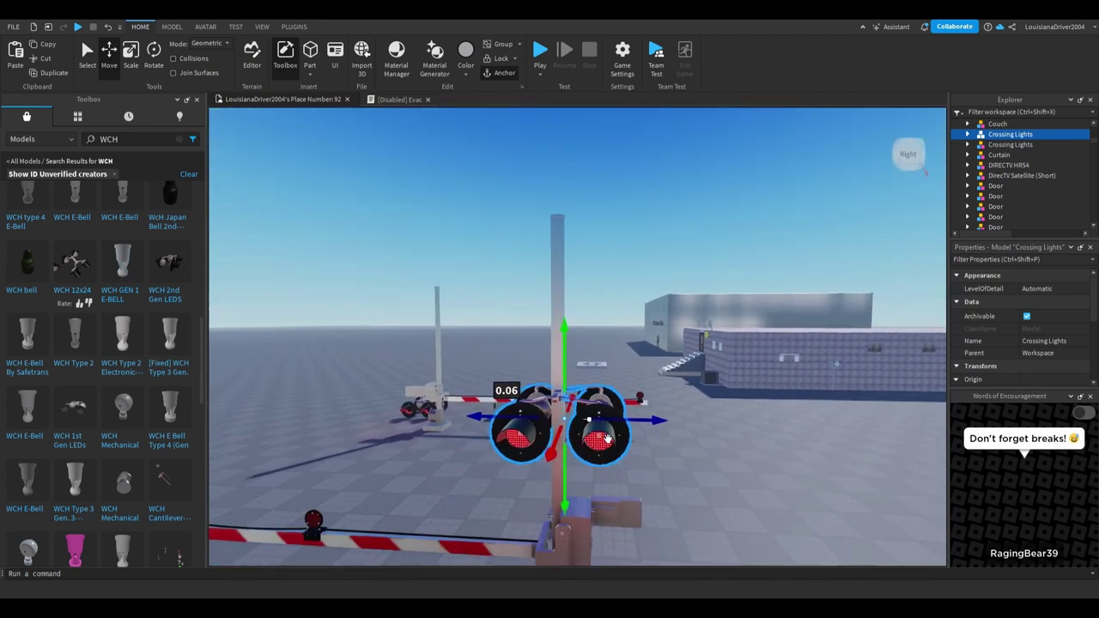
{"action": "left_click_drag", "start_coordinate": [587, 466], "coordinate": [644, 416]}
{"action": "left_click_drag", "start_coordinate": [569, 372], "coordinate": [576, 369]}
{"action": "right_click_drag", "start_coordinate": [693, 436], "coordinate": [692, 437]}
{"action": "key", "text": "d"}
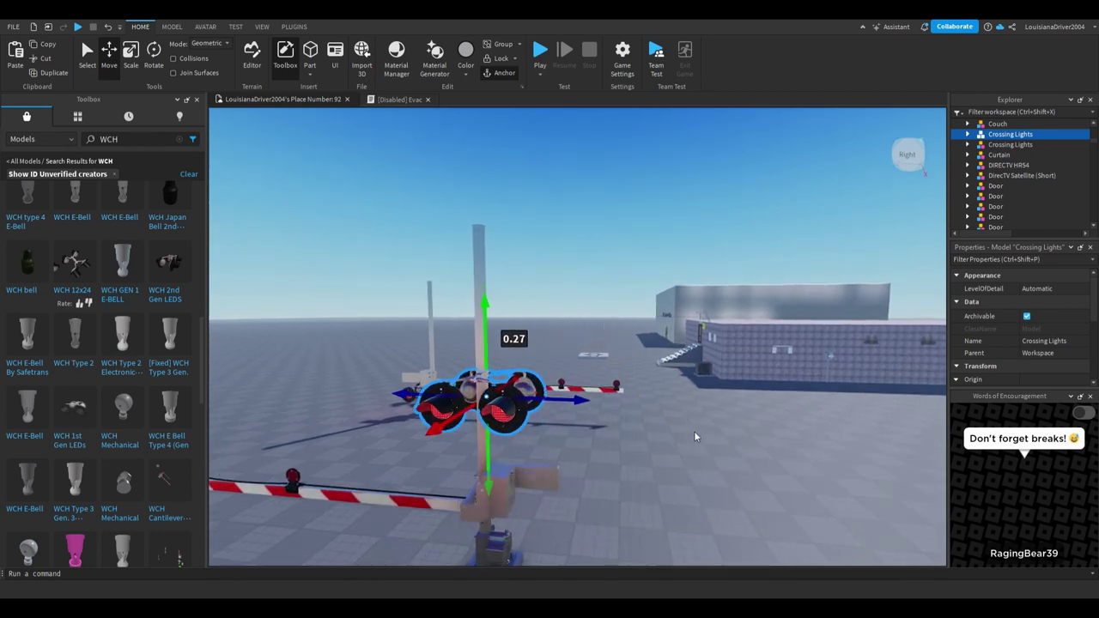
{"action": "scroll", "coordinate": [596, 424], "scroll_direction": "up", "scroll_amount": 3}
{"action": "key", "text": "d"}
{"action": "right_click_drag", "start_coordinate": [597, 425], "coordinate": [597, 424]}
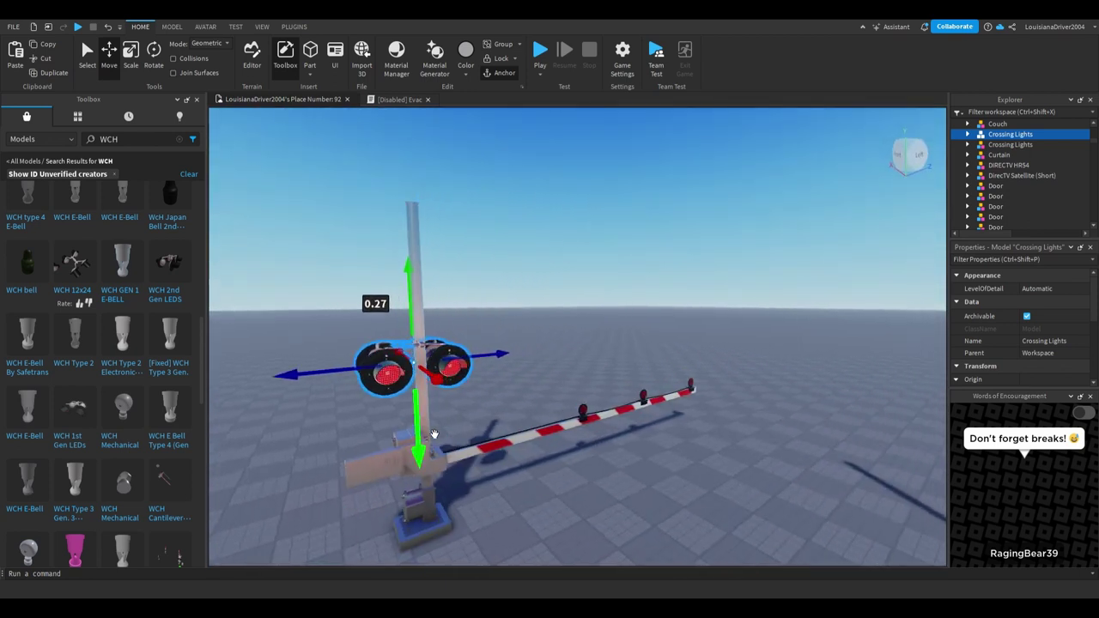
{"action": "left_click_drag", "start_coordinate": [420, 436], "coordinate": [421, 430]}
Move the second set of Crossing Lights onto the mast of the gate nearest the control box.
{"action": "key", "text": "d"}
{"action": "right_click_drag", "start_coordinate": [490, 408], "coordinate": [586, 442]}
{"action": "left_click", "coordinate": [551, 404]}
{"action": "key", "text": "d"}
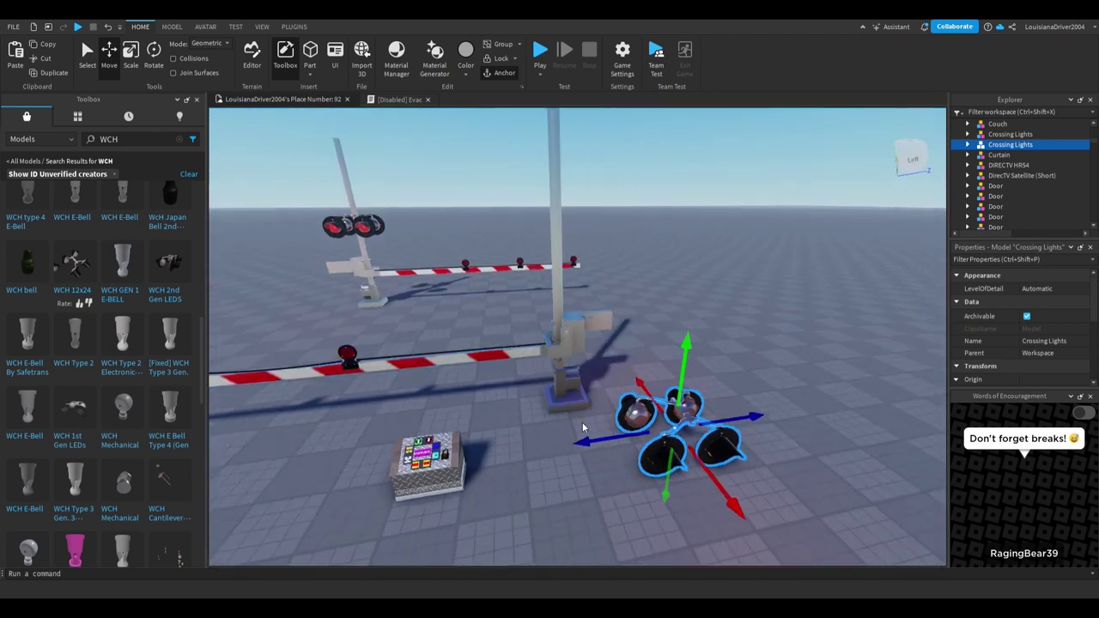
{"action": "left_click_drag", "start_coordinate": [586, 442], "coordinate": [518, 449]}
{"action": "mouse_move", "coordinate": [603, 384]}
{"action": "left_mouse_down"}
{"action": "mouse_move", "coordinate": [610, 405]}
{"action": "mouse_move", "coordinate": [621, 388]}
{"action": "left_mouse_up"}
{"action": "right_click_drag", "start_coordinate": [623, 387], "coordinate": [607, 382]}
{"action": "left_click_drag", "start_coordinate": [624, 424], "coordinate": [505, 409]}
{"action": "key", "text": "d"}
{"action": "right_click_drag", "start_coordinate": [505, 408], "coordinate": [505, 409]}
{"action": "left_click_drag", "start_coordinate": [593, 413], "coordinate": [543, 424]}
{"action": "right_click_drag", "start_coordinate": [549, 436], "coordinate": [571, 477]}
Adjust the height and centring of the second Crossing Lights on the near mast to match the far gate, leaving nothing selected.
{"action": "key", "text": "s"}
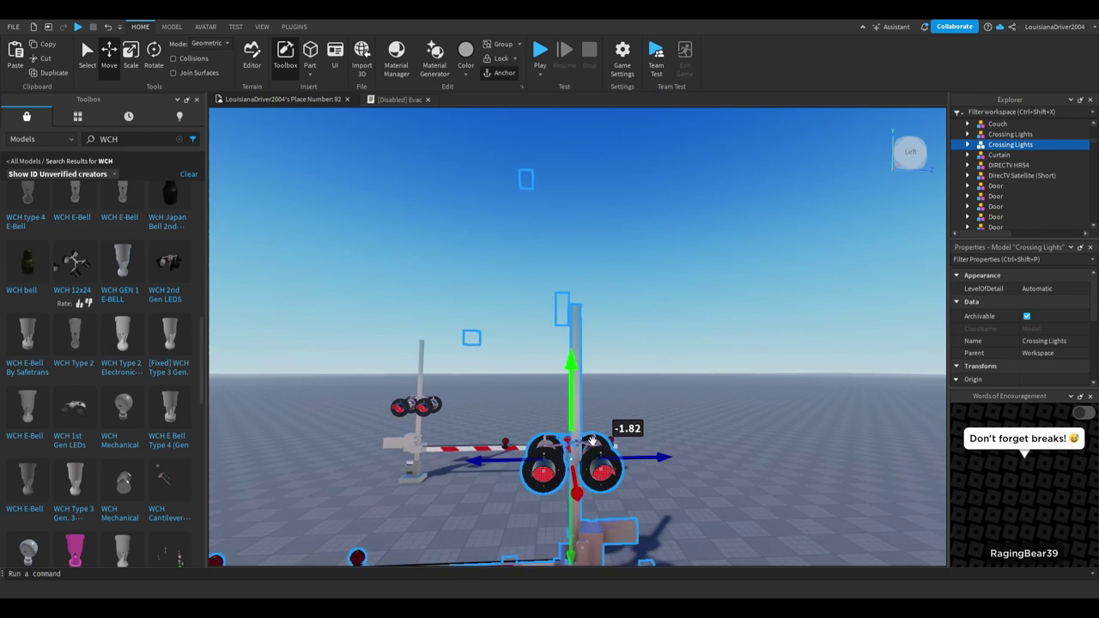
{"action": "left_click_drag", "start_coordinate": [573, 434], "coordinate": [573, 423]}
{"action": "key", "text": "s"}
{"action": "scroll", "coordinate": [695, 422], "scroll_direction": "down", "scroll_amount": 2}
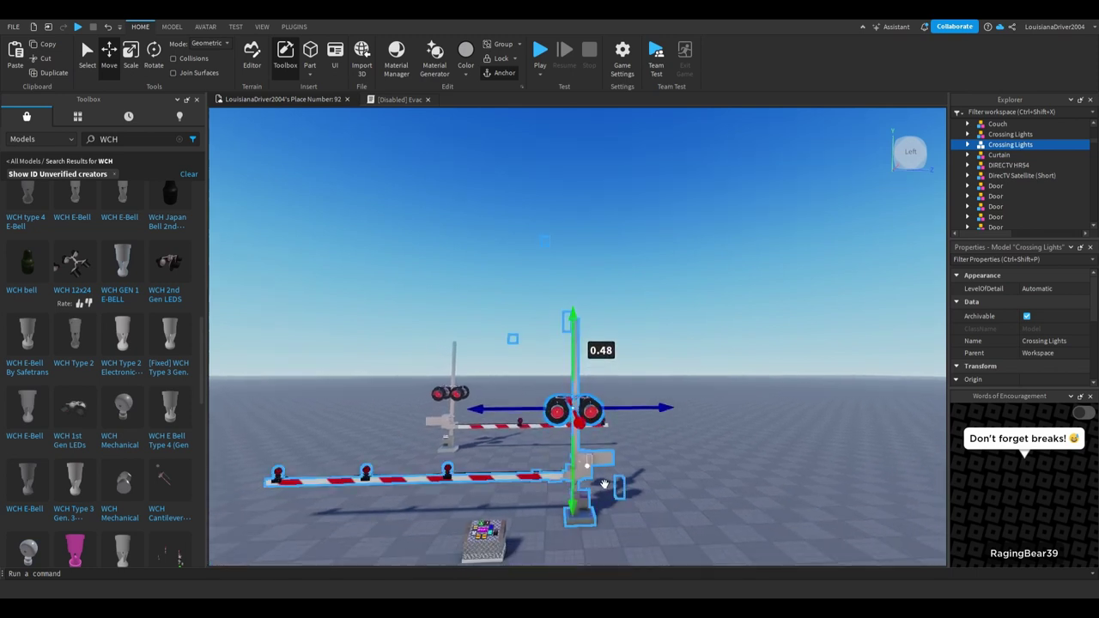
{"action": "left_click_drag", "start_coordinate": [575, 468], "coordinate": [580, 471]}
{"action": "left_click", "coordinate": [700, 453]}
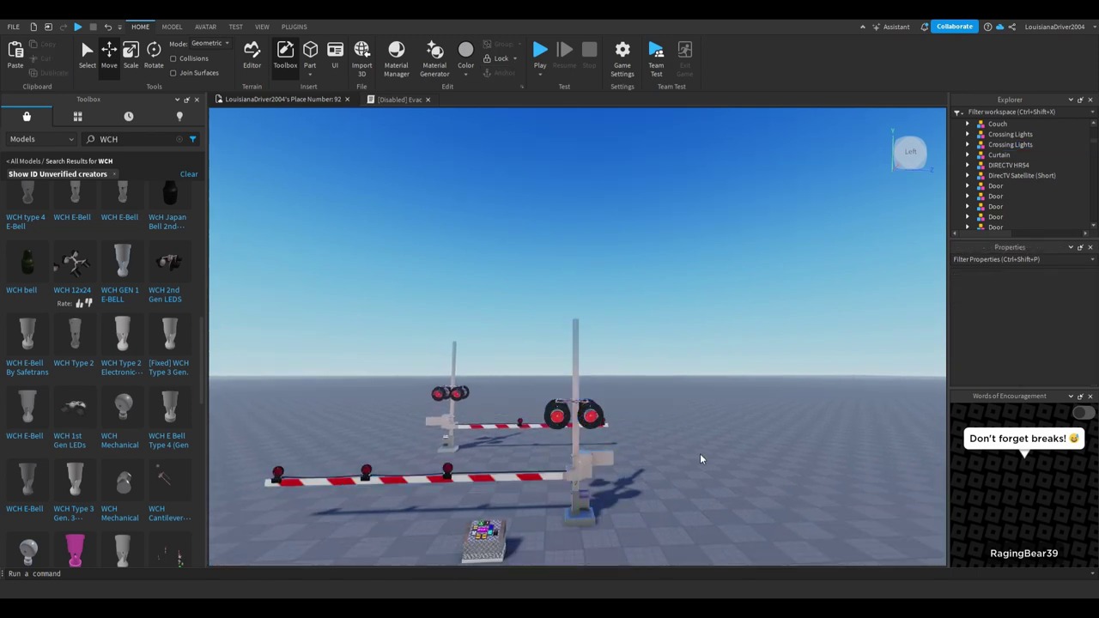
{"action": "right_click_drag", "start_coordinate": [699, 454], "coordinate": [707, 448]}
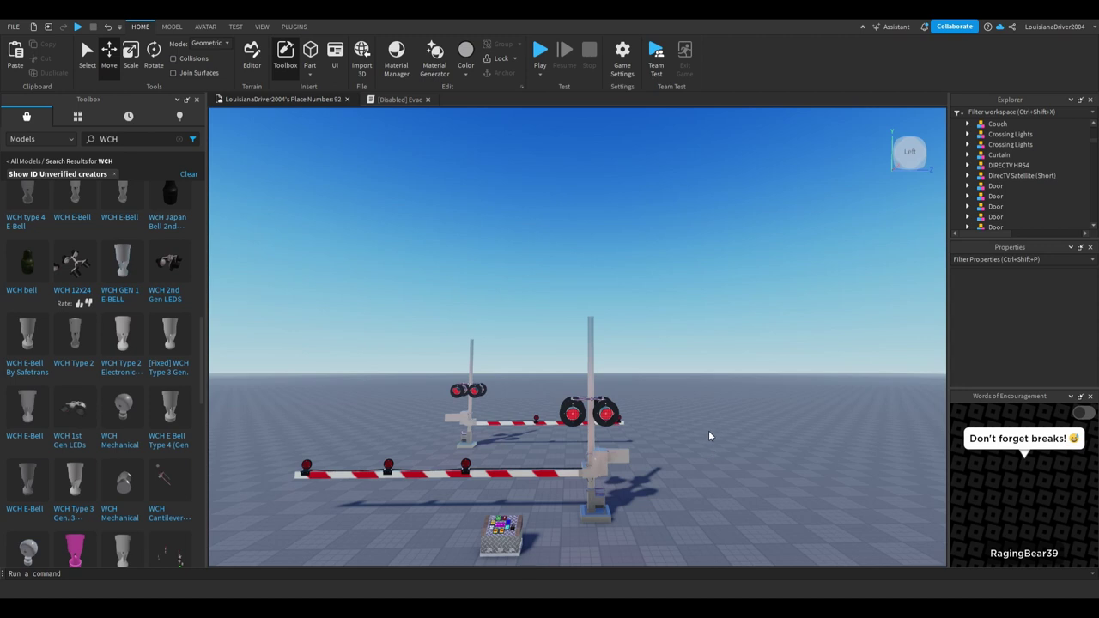
{"action": "right_click_drag", "start_coordinate": [714, 410], "coordinate": [708, 405]}
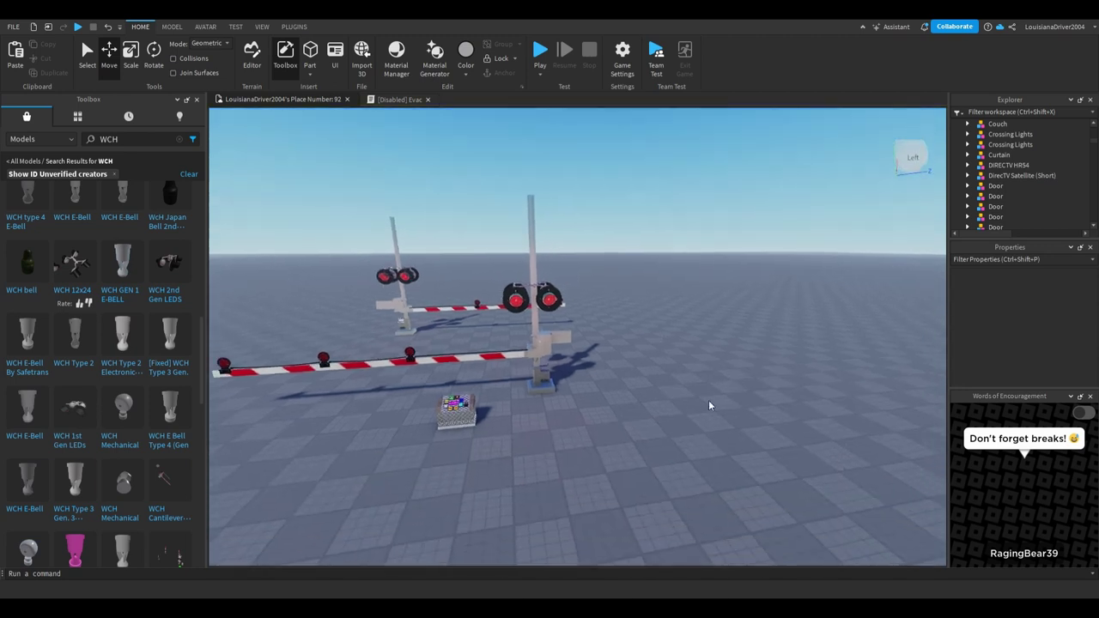
Search the marketplace models for "railroad crossing sign" and insert the realistic R15-1 Crossbuck into the scene.
{"action": "left_click", "coordinate": [180, 139]}
{"action": "type", "text": "railroad crossing sign"}
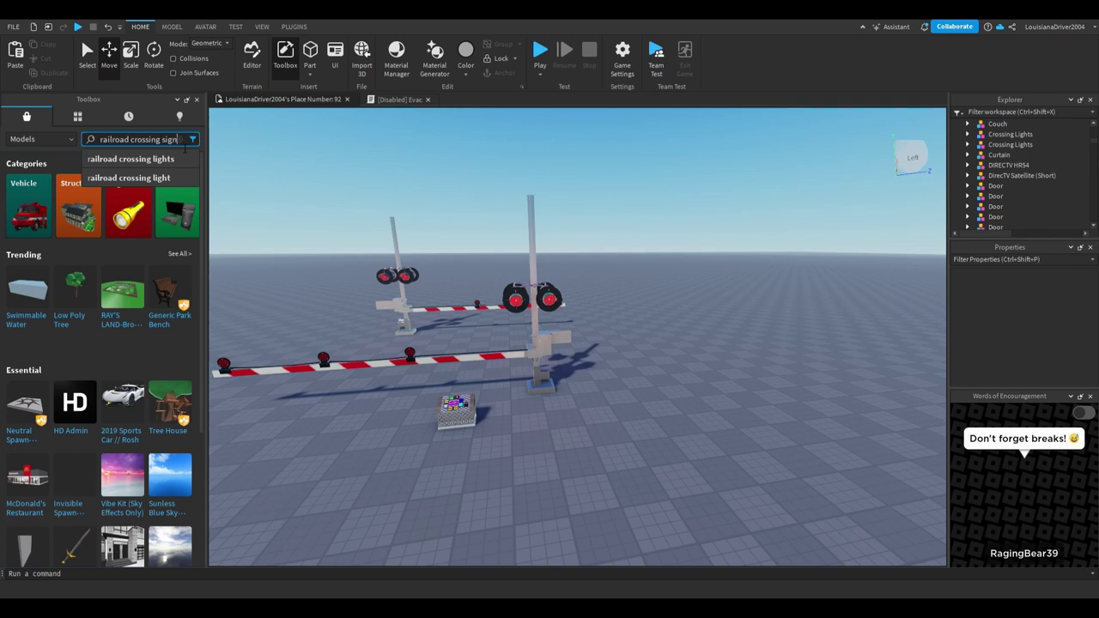
{"action": "key", "text": "Return"}
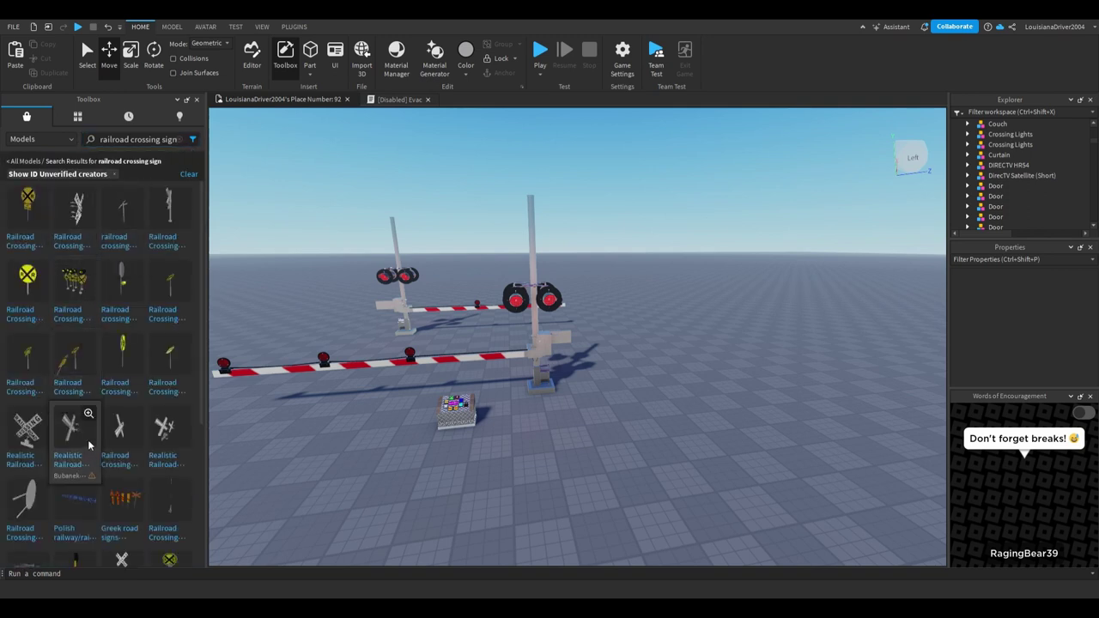
{"action": "left_click_drag", "start_coordinate": [87, 439], "coordinate": [601, 490]}
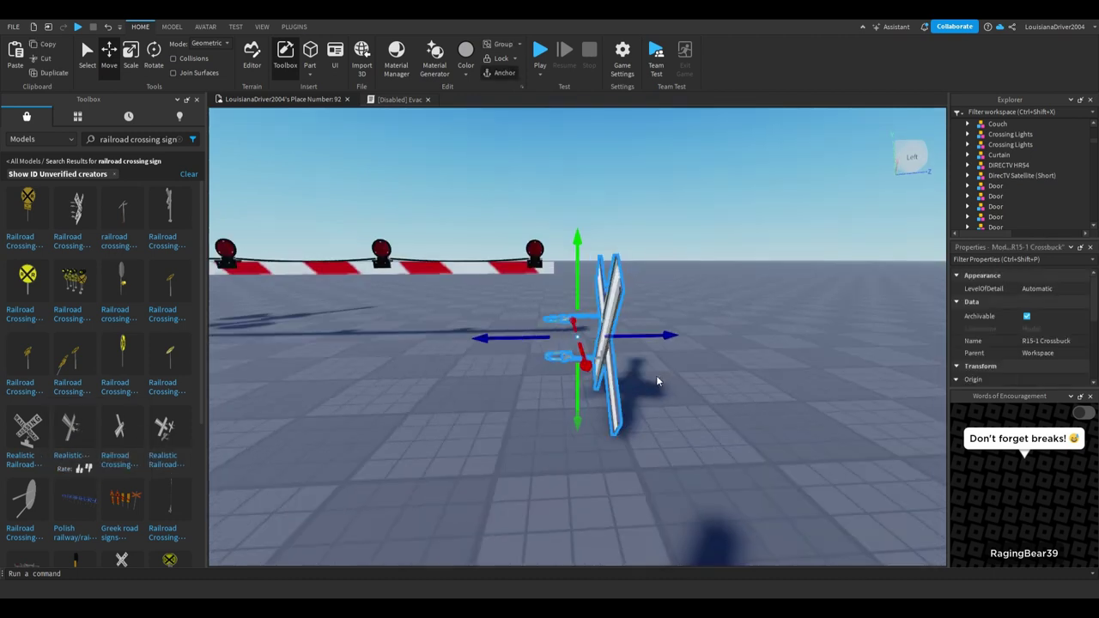
{"action": "key", "text": "f"}
Move the R15-1 Crossbuck near the control box and rotate it to align with the near gate.
{"action": "left_click_drag", "start_coordinate": [582, 367], "coordinate": [498, 427]}
{"action": "left_click", "coordinate": [157, 66]}
{"action": "key", "text": "r"}
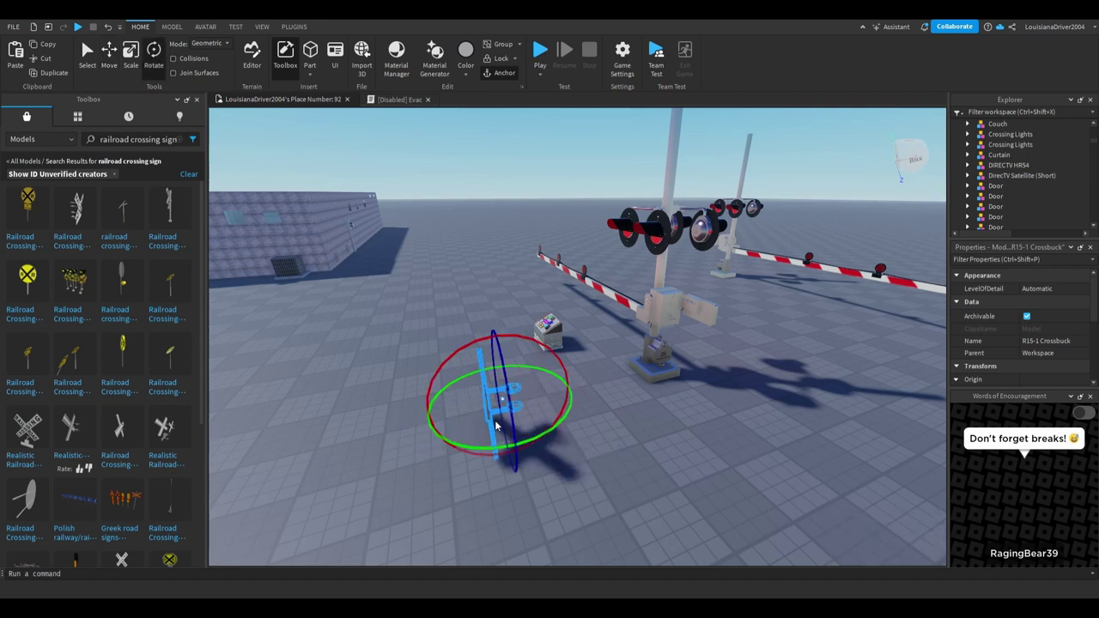
{"action": "right_click_drag", "start_coordinate": [497, 427], "coordinate": [571, 417]}
{"action": "key", "text": "a"}
{"action": "key", "text": "r"}
{"action": "left_click_drag", "start_coordinate": [621, 417], "coordinate": [599, 363]}
Duplicate the crossbuck, raise the copy 15.44 studs, and move it 6.49 studs toward the near gate's mast.
{"action": "key", "text": "ctrl+d"}
{"action": "key", "text": "w"}
{"action": "right_click_drag", "start_coordinate": [598, 363], "coordinate": [614, 377]}
{"action": "key", "text": "d"}
{"action": "left_click", "coordinate": [109, 58]}
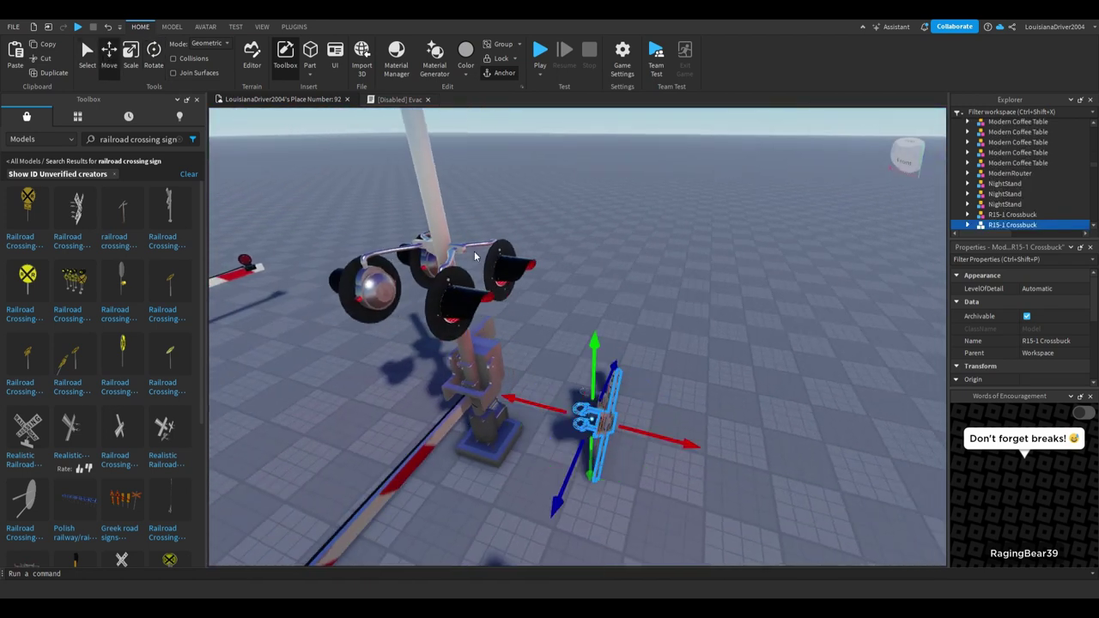
{"action": "left_click_drag", "start_coordinate": [596, 343], "coordinate": [590, 262]}
{"action": "key", "text": "w"}
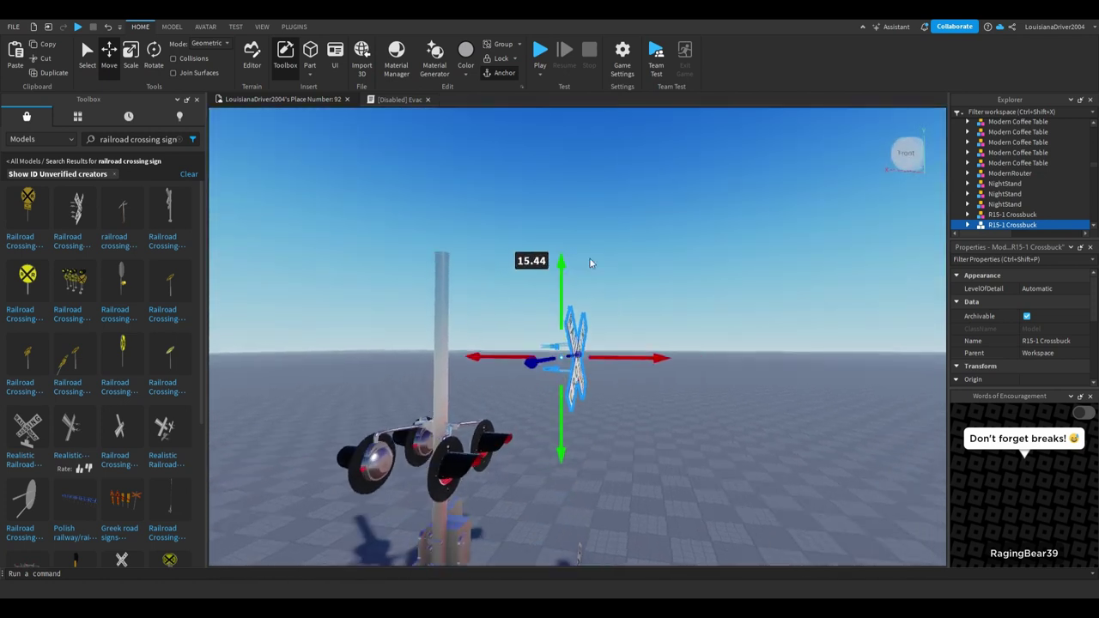
{"action": "right_click_drag", "start_coordinate": [590, 263], "coordinate": [589, 297]}
{"action": "left_click_drag", "start_coordinate": [585, 337], "coordinate": [443, 337]}
{"action": "key", "text": "d"}
{"action": "right_click_drag", "start_coordinate": [443, 336], "coordinate": [301, 332]}
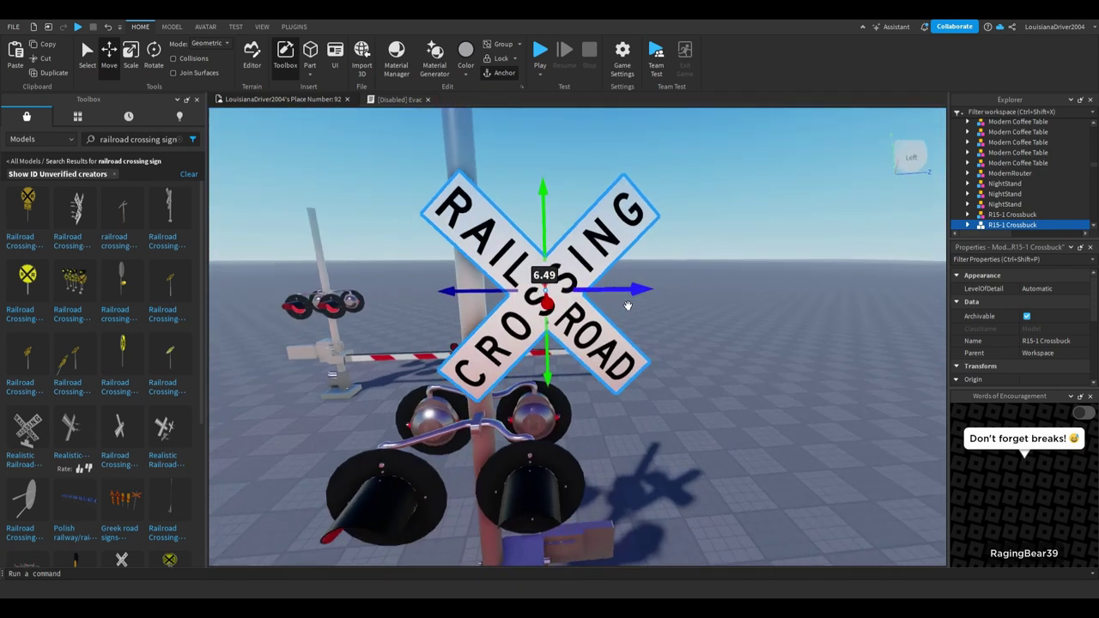
Centre the crossbuck on the near gate's mast above the signal lights, with its brackets against the pole.
{"action": "left_click_drag", "start_coordinate": [610, 292], "coordinate": [533, 293]}
{"action": "right_click_drag", "start_coordinate": [534, 295], "coordinate": [539, 291]}
{"action": "left_click_drag", "start_coordinate": [527, 272], "coordinate": [515, 274]}
{"action": "right_click_drag", "start_coordinate": [515, 273], "coordinate": [517, 278]}
{"action": "left_click_drag", "start_coordinate": [479, 302], "coordinate": [471, 297]}
{"action": "right_click_drag", "start_coordinate": [532, 282], "coordinate": [533, 282]}
Move the remaining crossbuck to the base of the far gate and rotate it to face the opposite direction.
{"action": "left_click_drag", "start_coordinate": [546, 350], "coordinate": [537, 440]}
{"action": "key", "text": "d"}
{"action": "left_click", "coordinate": [161, 54]}
{"action": "key", "text": "a"}
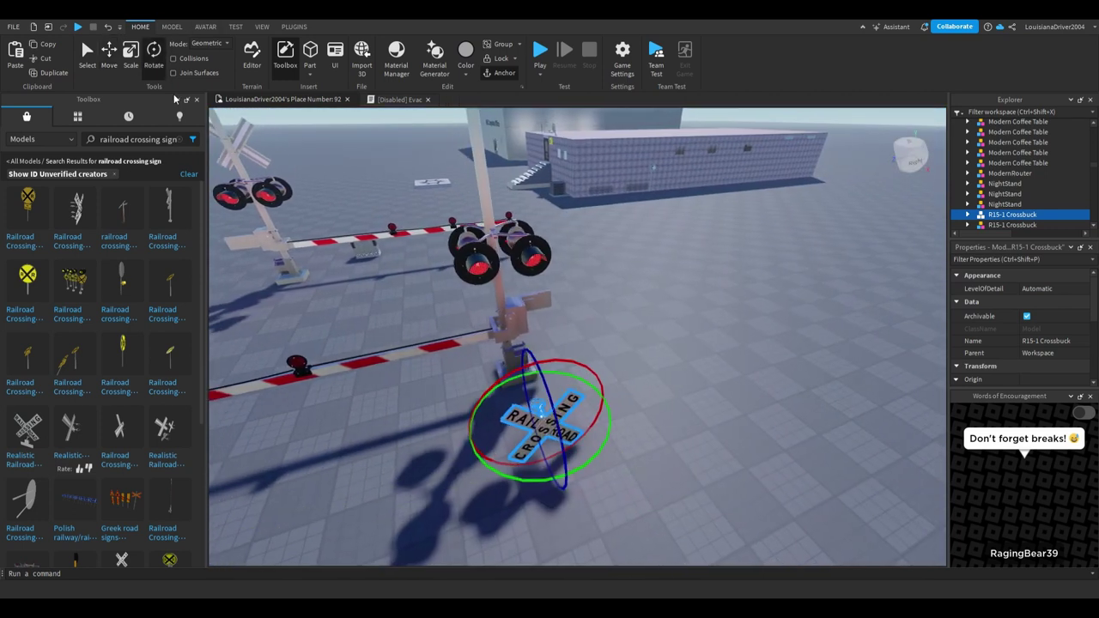
Raise the second crossbuck straight up to the height of the far gate's signal lights.
{"action": "left_click", "coordinate": [109, 53]}
{"action": "left_click_drag", "start_coordinate": [565, 351], "coordinate": [568, 330]}
{"action": "right_click_drag", "start_coordinate": [568, 343], "coordinate": [568, 330]}
{"action": "left_click_drag", "start_coordinate": [568, 329], "coordinate": [567, 313]}
{"action": "right_click_drag", "start_coordinate": [568, 330], "coordinate": [568, 318]}
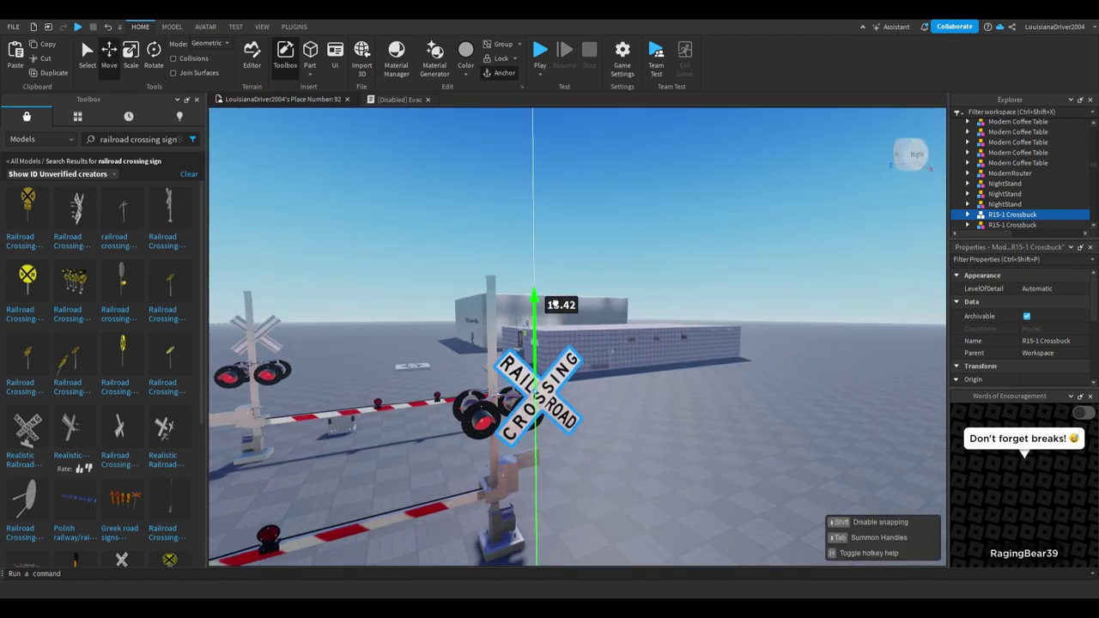
{"action": "left_click_drag", "start_coordinate": [567, 313], "coordinate": [568, 300]}
{"action": "key", "text": "w"}
{"action": "key", "text": "a"}
{"action": "right_click_drag", "start_coordinate": [568, 301], "coordinate": [567, 328]}
Shift the second crossbuck onto the far gate's mast and centre its mounting brackets on the pole.
{"action": "left_click_drag", "start_coordinate": [568, 350], "coordinate": [352, 353]}
{"action": "left_click_drag", "start_coordinate": [403, 406], "coordinate": [418, 409]}
{"action": "left_click_drag", "start_coordinate": [526, 361], "coordinate": [518, 360]}
{"action": "left_click_drag", "start_coordinate": [403, 402], "coordinate": [410, 398]}
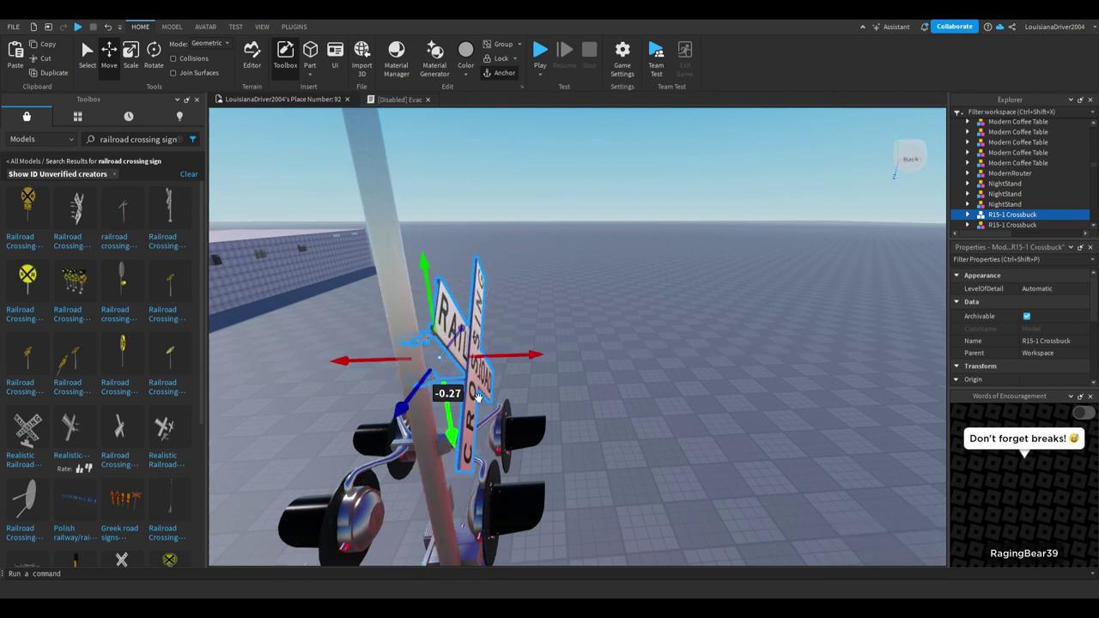
Fine-tune the second crossbuck's height so it sits just above the far gate's lights, and deselect it.
{"action": "right_click_drag", "start_coordinate": [472, 376], "coordinate": [469, 377]}
{"action": "key", "text": "d"}
{"action": "key", "text": "s"}
{"action": "left_click_drag", "start_coordinate": [535, 506], "coordinate": [535, 493]}
{"action": "key", "text": "s"}
{"action": "right_click_drag", "start_coordinate": [477, 352], "coordinate": [472, 362]}
{"action": "key", "text": "s"}
{"action": "key", "text": "a"}
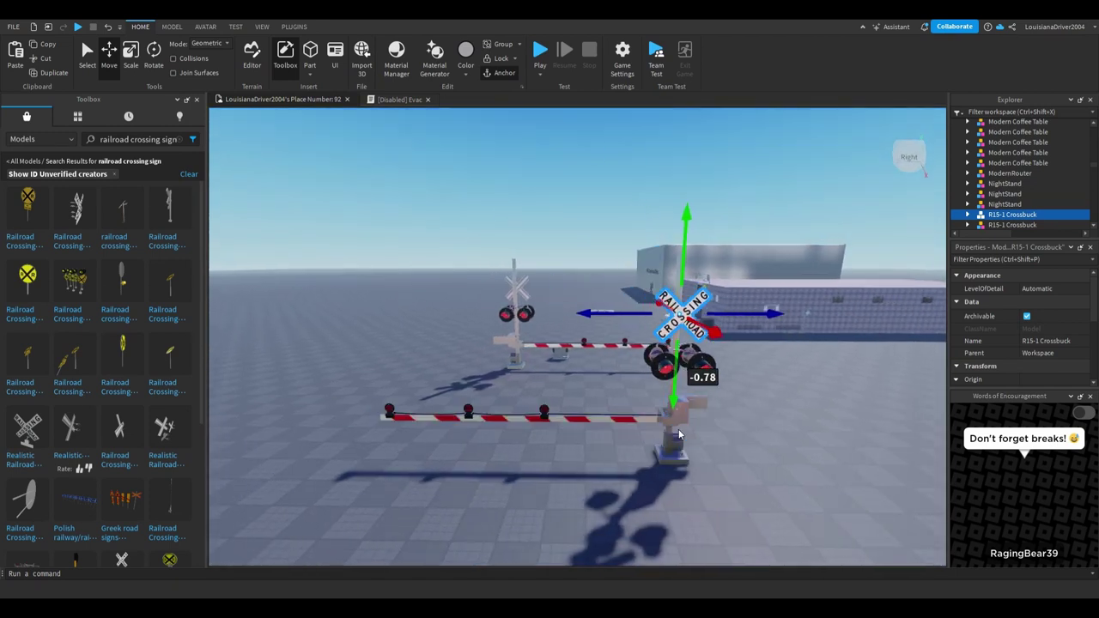
{"action": "left_click", "coordinate": [522, 392]}
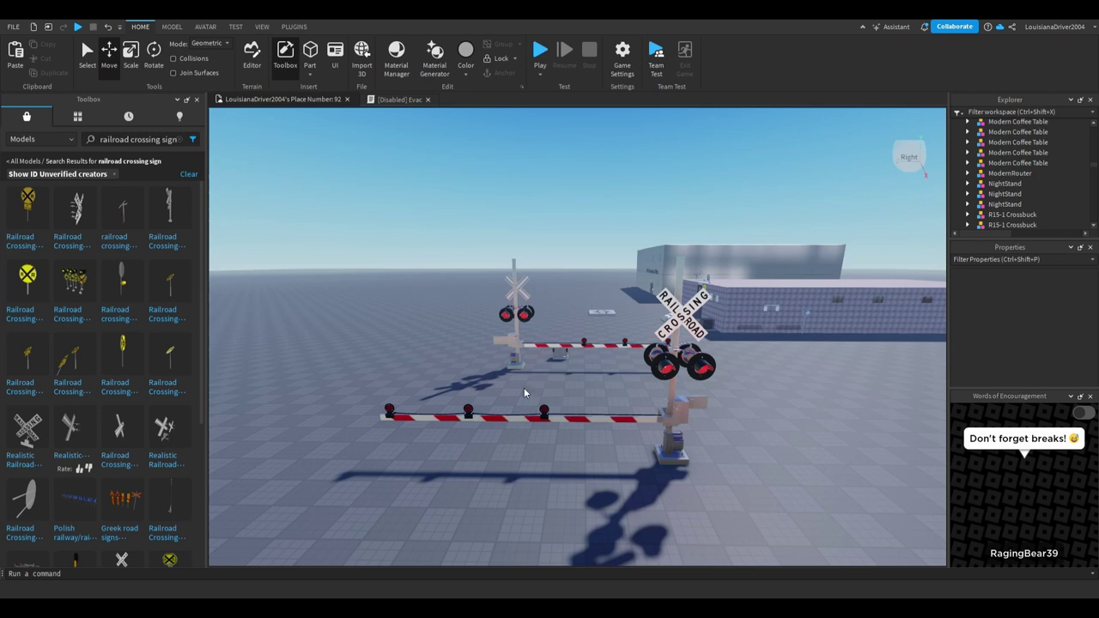
Search the marketplace models for "WCH" again.
{"action": "left_click", "coordinate": [181, 140]}
{"action": "type", "text": "wc"}
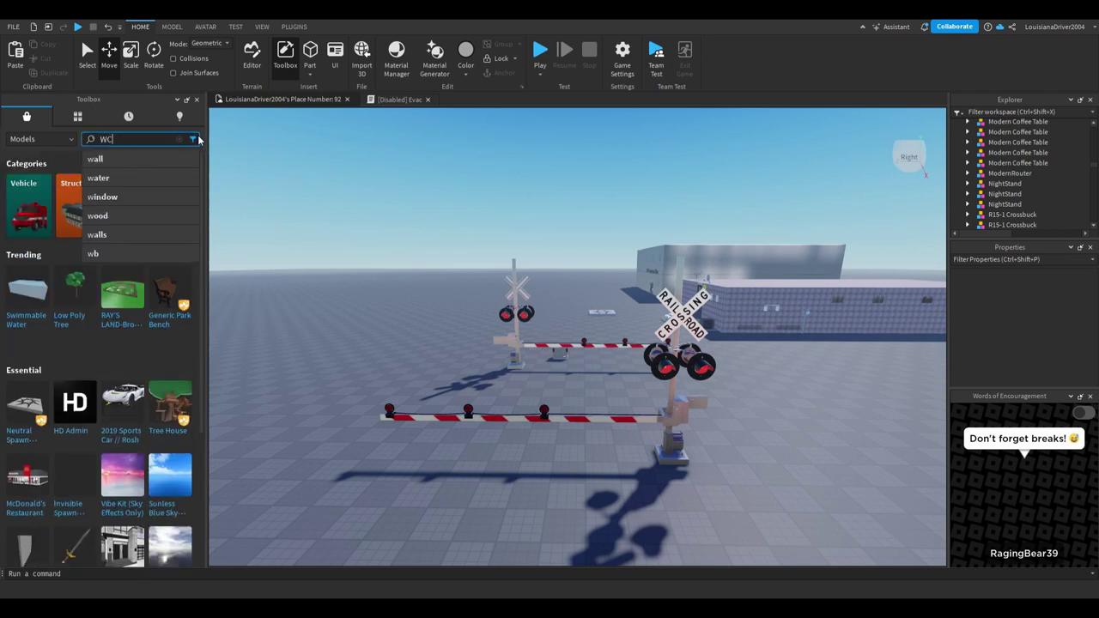
{"action": "type", "text": "H"}
{"action": "key", "text": "Return"}
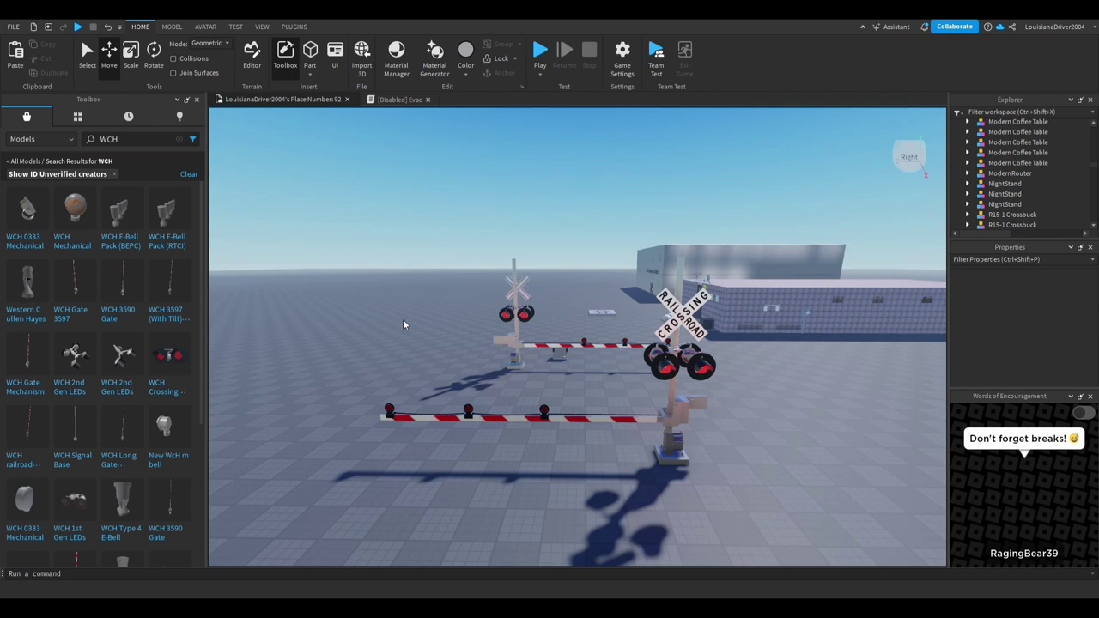
{"action": "right_click_drag", "start_coordinate": [403, 321], "coordinate": [417, 313]}
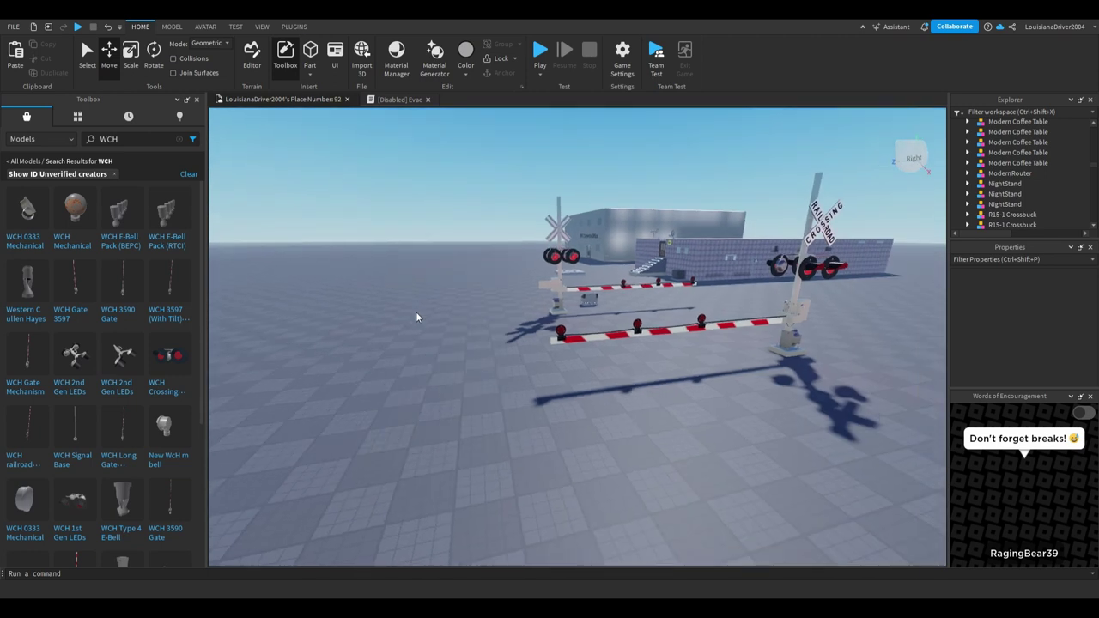
Insert the WCH E-Bell Pack (RTCI) onto the baseplate in front of the far crossing gate.
{"action": "key", "text": "a"}
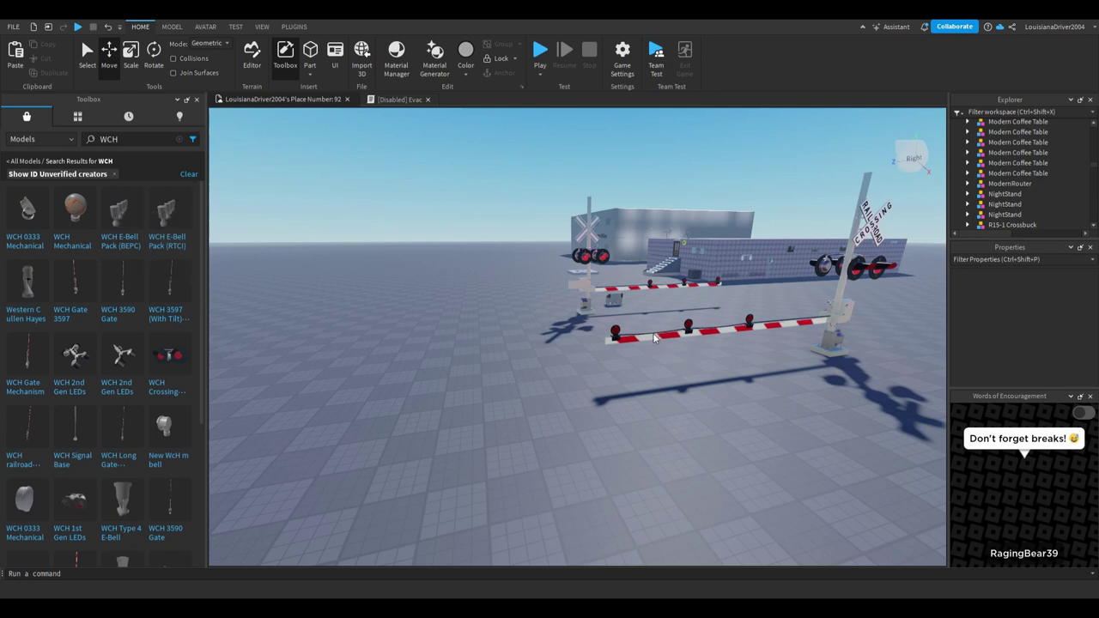
{"action": "key", "text": "f"}
{"action": "right_click_drag", "start_coordinate": [645, 350], "coordinate": [719, 440]}
{"action": "left_click", "coordinate": [719, 440]}
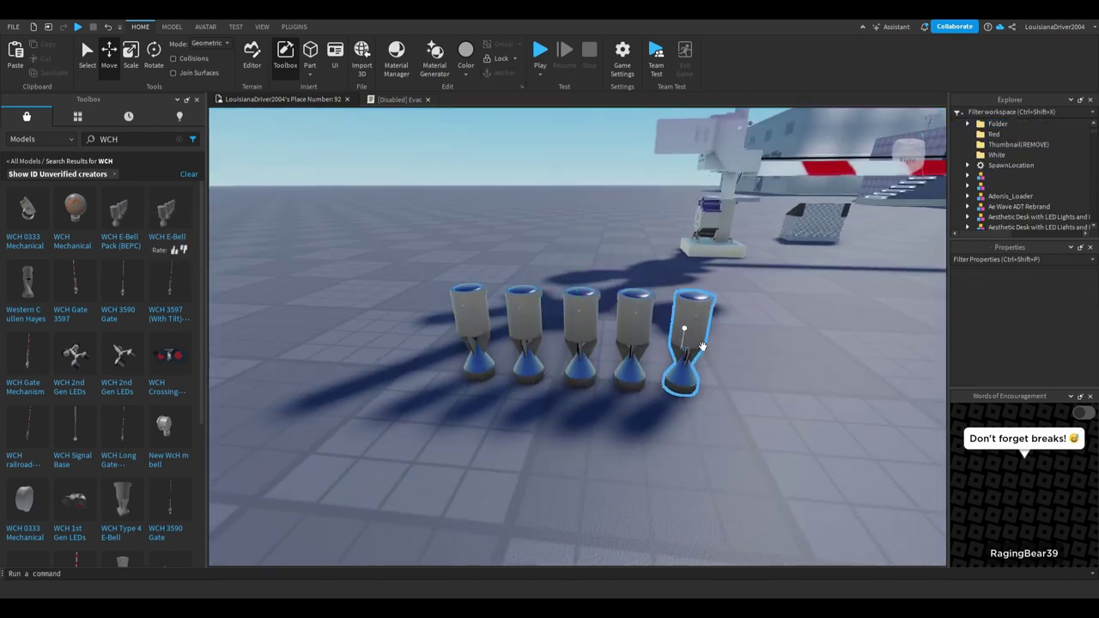
Examine the Sound properties of the WCH Type 4 and WCH Type 3 bells in the first e-bell pack.
{"action": "left_click", "coordinate": [687, 332]}
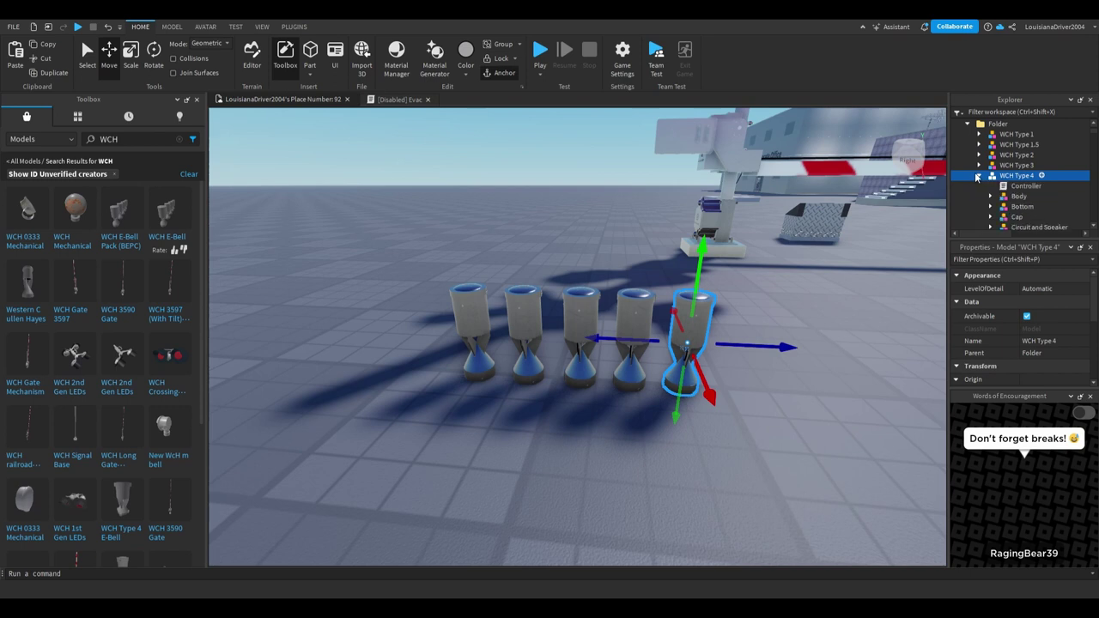
{"action": "scroll", "coordinate": [977, 177], "scroll_direction": "down", "scroll_amount": 3}
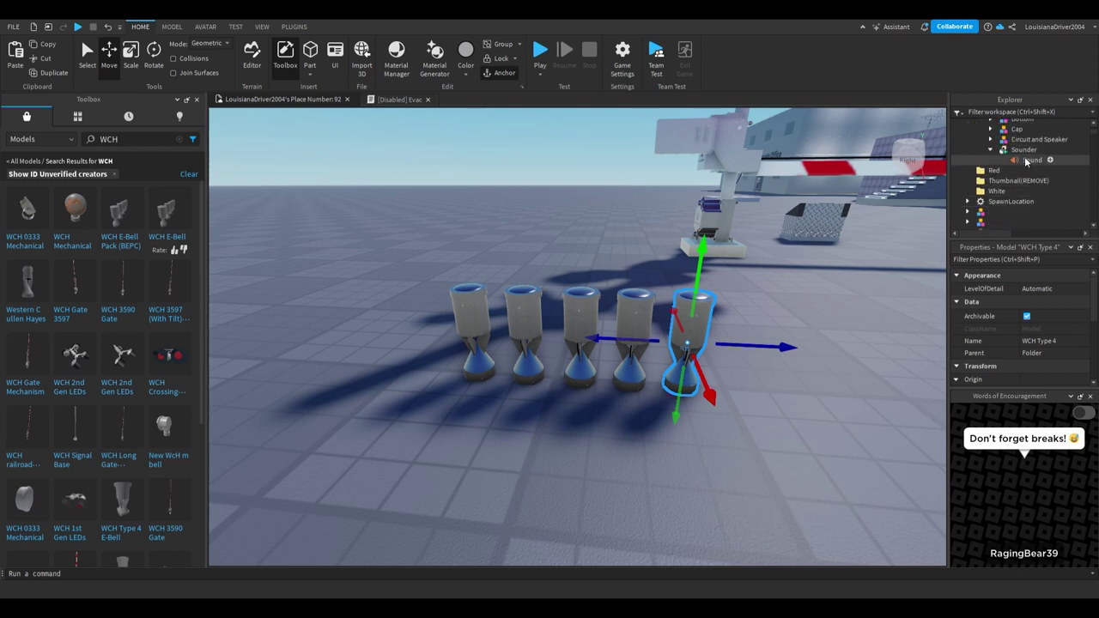
{"action": "left_click", "coordinate": [1028, 161]}
{"action": "scroll", "coordinate": [1011, 187], "scroll_direction": "up", "scroll_amount": 2}
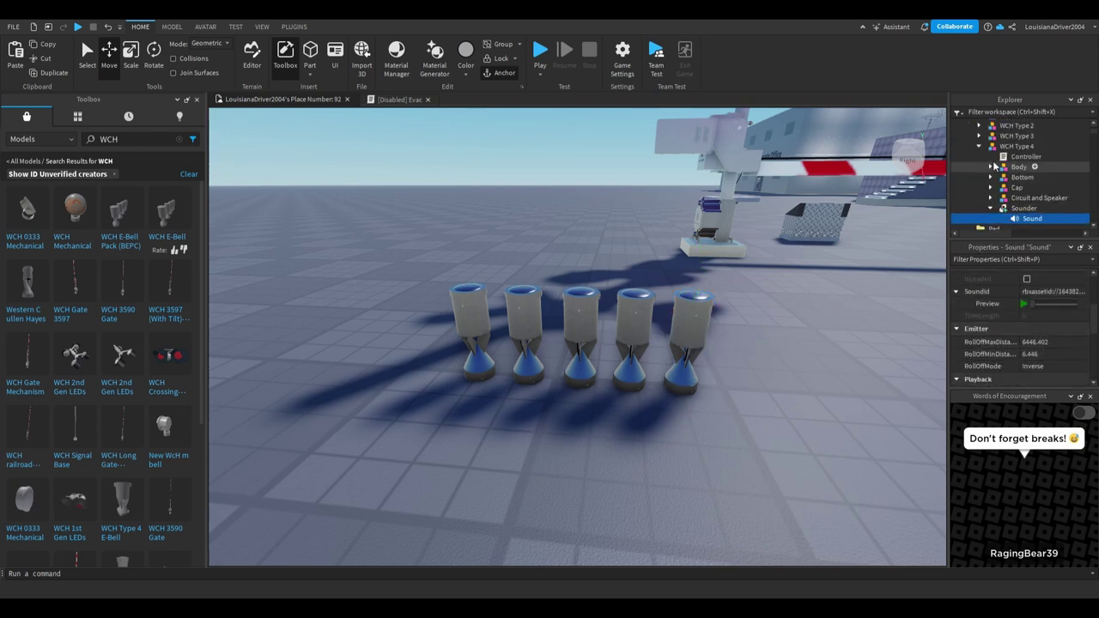
{"action": "left_click", "coordinate": [978, 146]}
{"action": "left_click", "coordinate": [978, 137]}
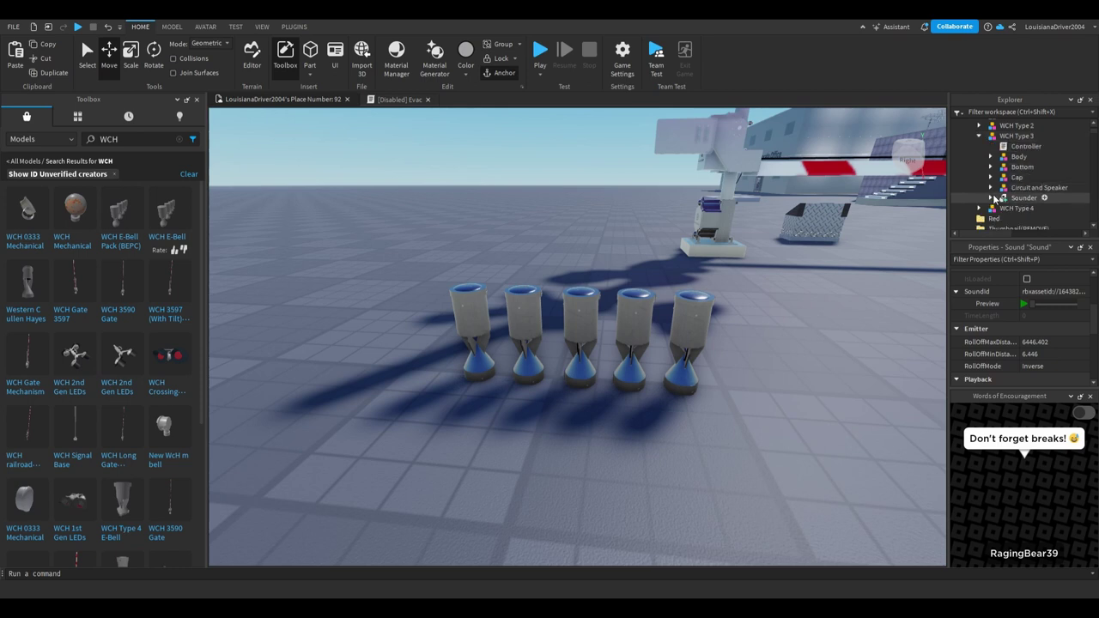
{"action": "left_click", "coordinate": [990, 197]}
{"action": "left_click", "coordinate": [1030, 208]}
{"action": "scroll", "coordinate": [1037, 327], "scroll_direction": "down", "scroll_amount": 4}
{"action": "scroll", "coordinate": [1037, 319], "scroll_direction": "up", "scroll_amount": 4}
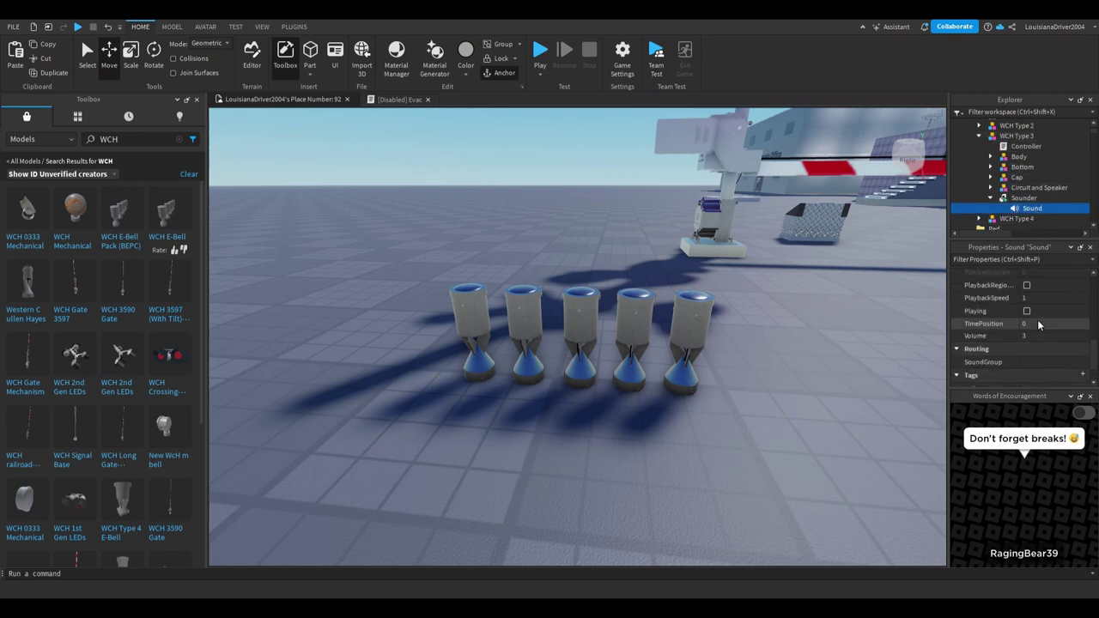
Examine the Sound properties of the WCH Type 2 and WCH Type 1 bells in the first e-bell pack.
{"action": "left_click", "coordinate": [990, 197]}
{"action": "left_click", "coordinate": [979, 135]}
{"action": "left_click", "coordinate": [979, 125]}
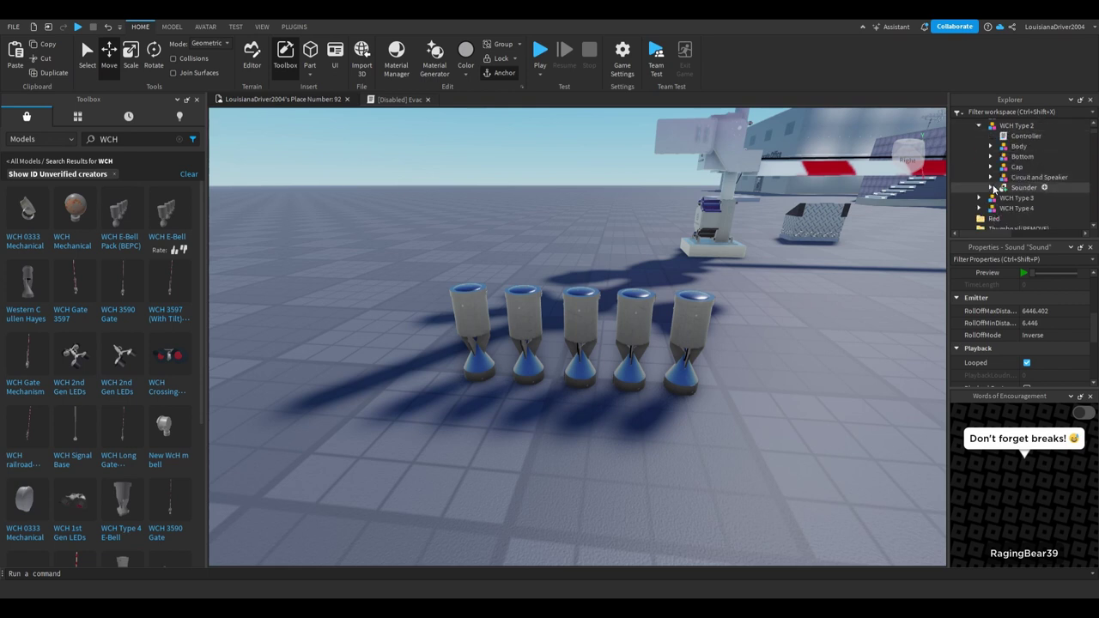
{"action": "left_click", "coordinate": [991, 188]}
{"action": "scroll", "coordinate": [1049, 352], "scroll_direction": "up", "scroll_amount": 3}
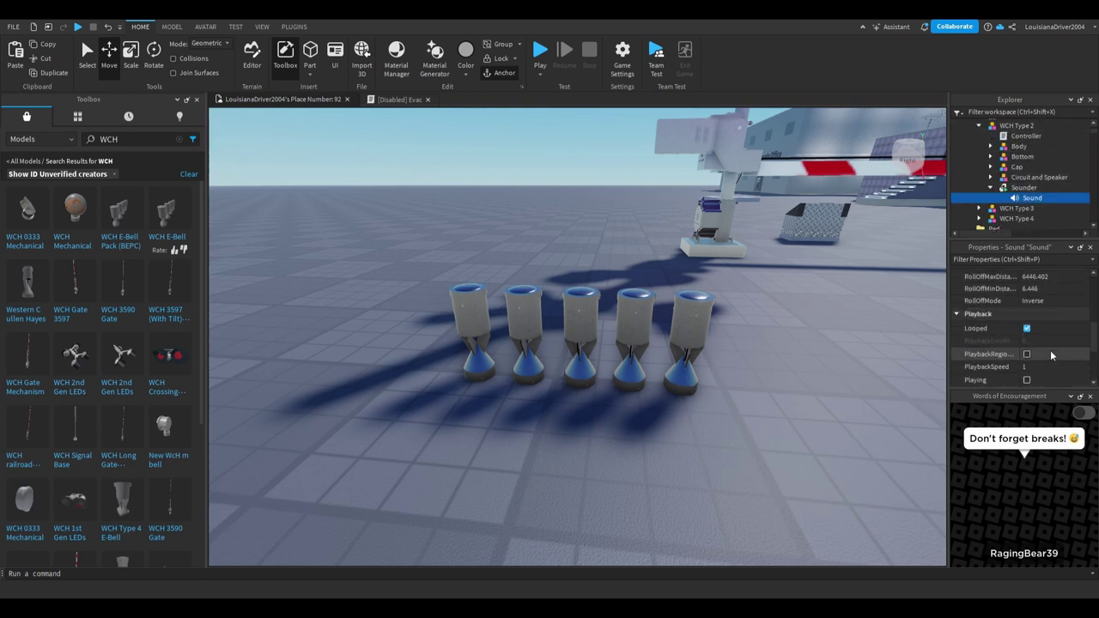
{"action": "left_click", "coordinate": [979, 126]}
{"action": "scroll", "coordinate": [981, 127], "scroll_direction": "up", "scroll_amount": 1}
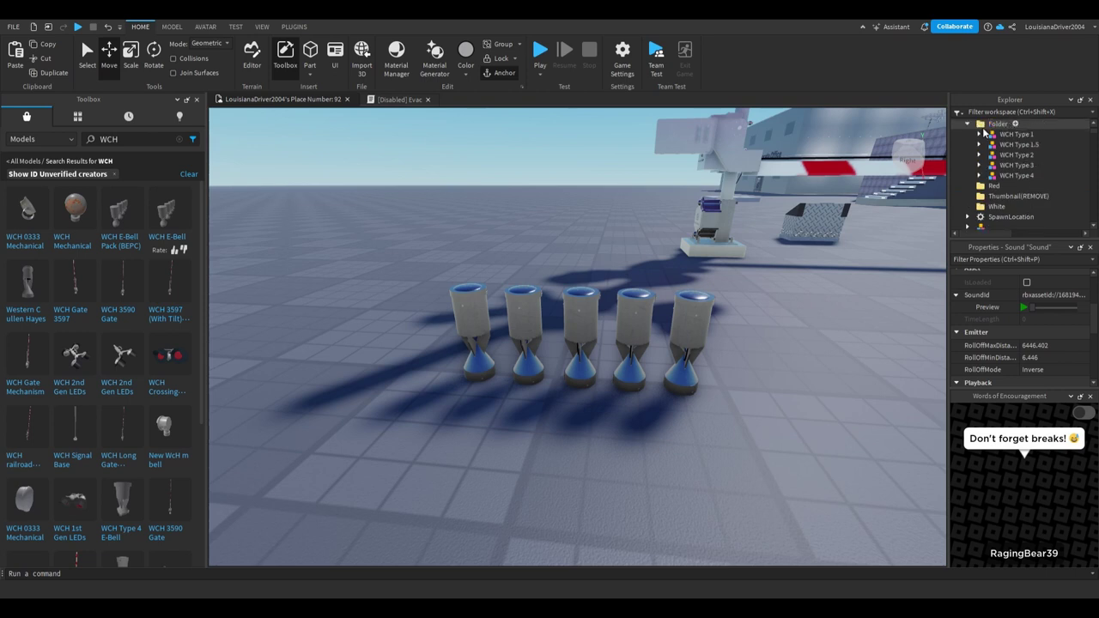
{"action": "left_click", "coordinate": [979, 135]}
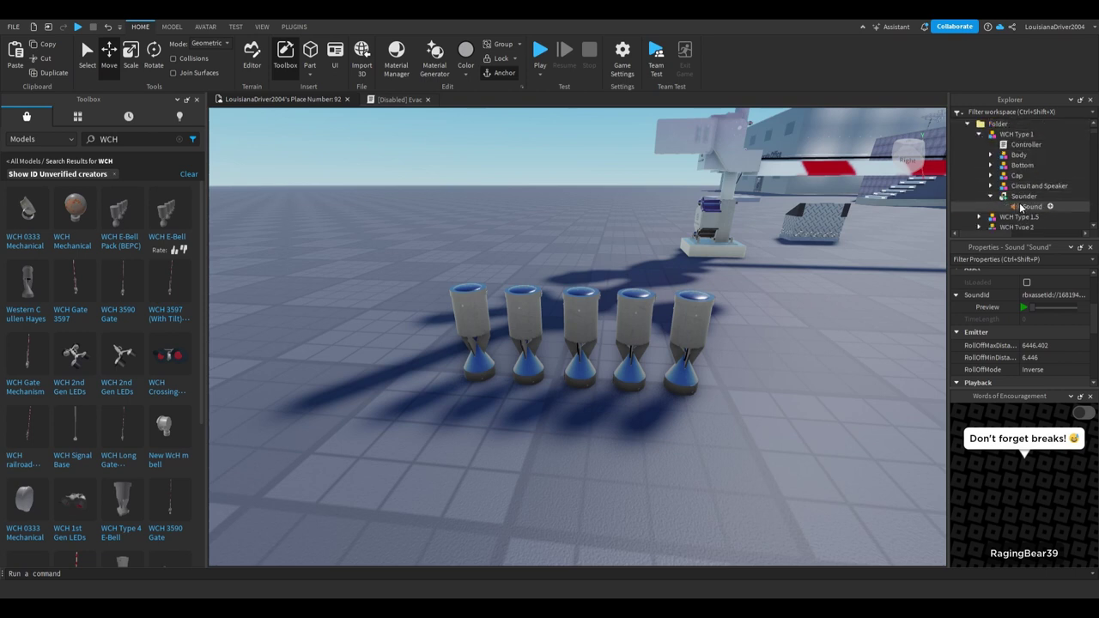
{"action": "left_click", "coordinate": [1021, 207]}
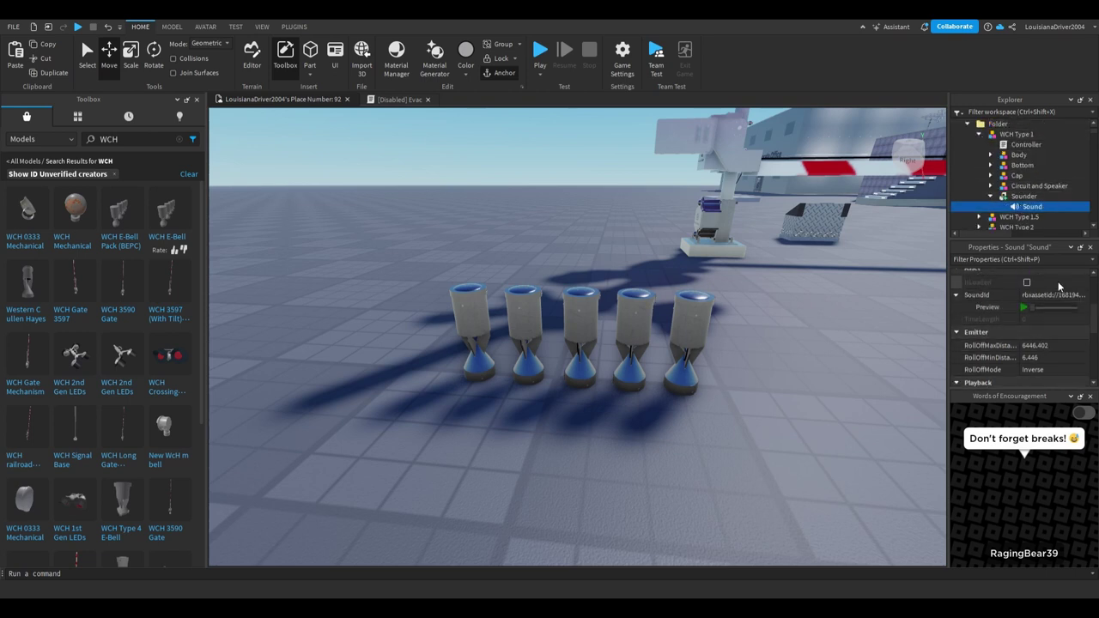
Cut all five bells of the first pack and insert the WCH E-Bell Pack (BEPC) in their place.
{"action": "left_click_drag", "start_coordinate": [440, 276], "coordinate": [747, 412]}
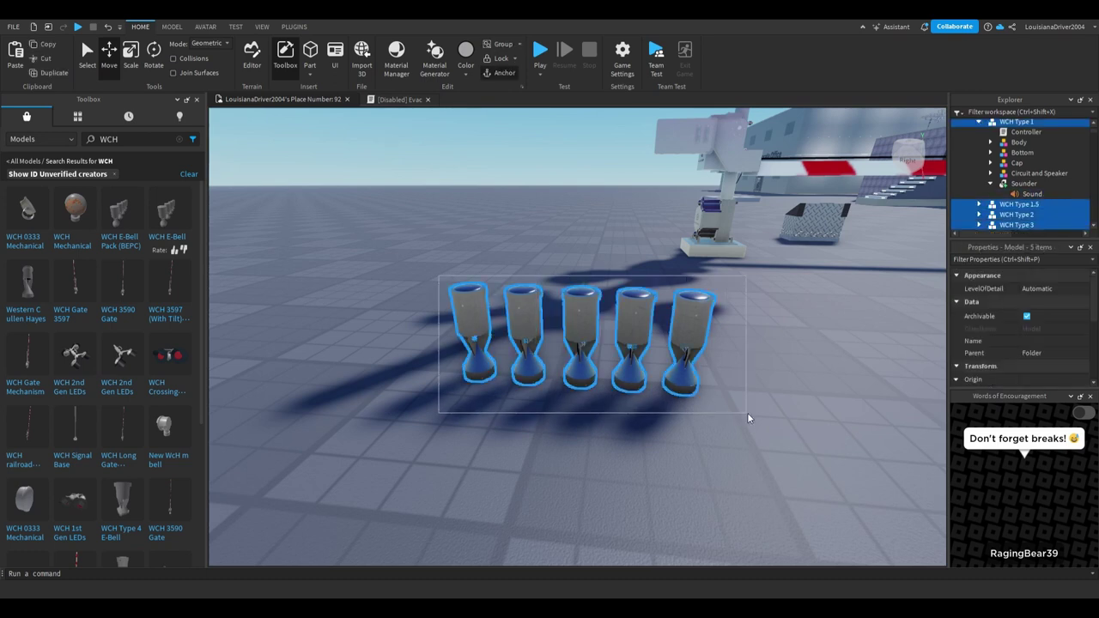
{"action": "left_click", "coordinate": [43, 58]}
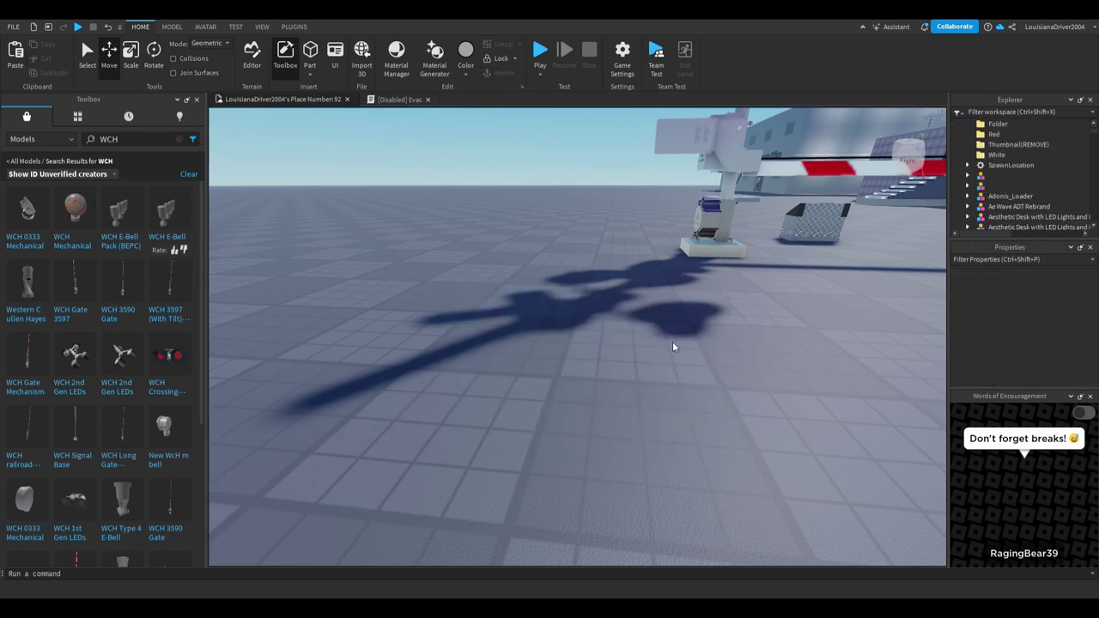
{"action": "key", "text": "ctrl+v"}
{"action": "left_click", "coordinate": [750, 373]}
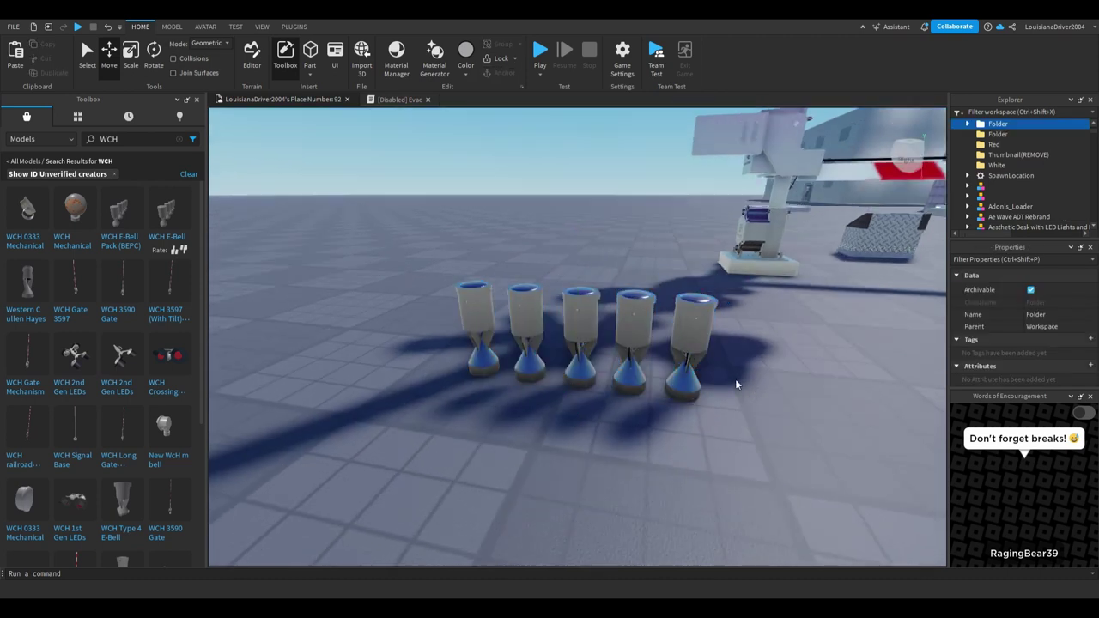
Examine the Sound properties of the WCH Type 4 bell in the second e-bell pack.
{"action": "left_click", "coordinate": [700, 339]}
{"action": "left_click", "coordinate": [980, 177]}
{"action": "scroll", "coordinate": [981, 180], "scroll_direction": "down", "scroll_amount": 2}
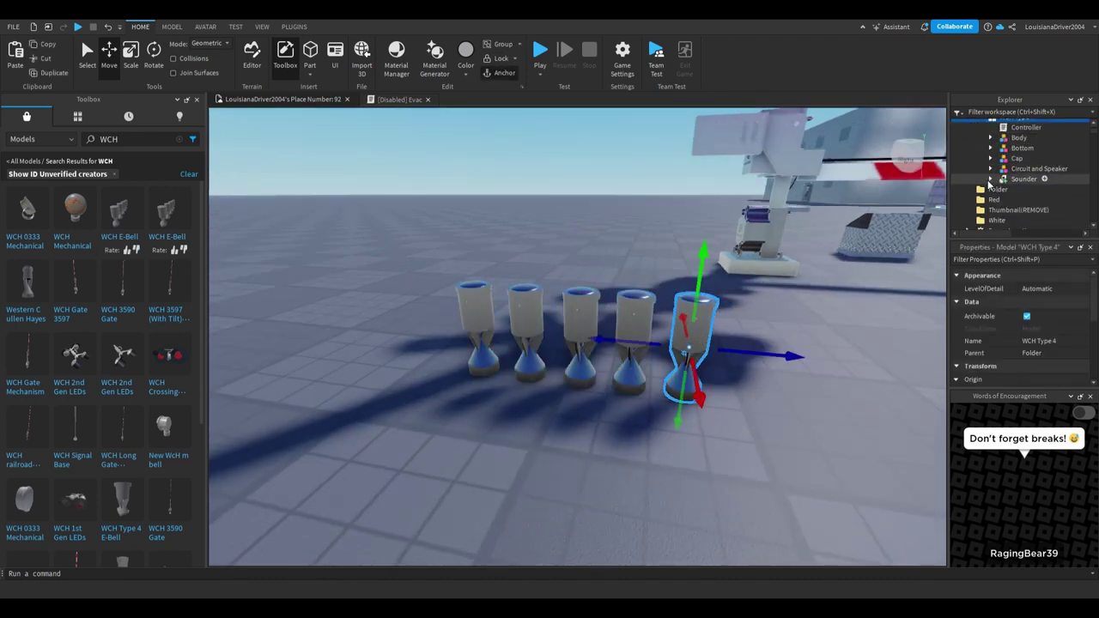
{"action": "left_click", "coordinate": [990, 180]}
{"action": "left_click", "coordinate": [1028, 190]}
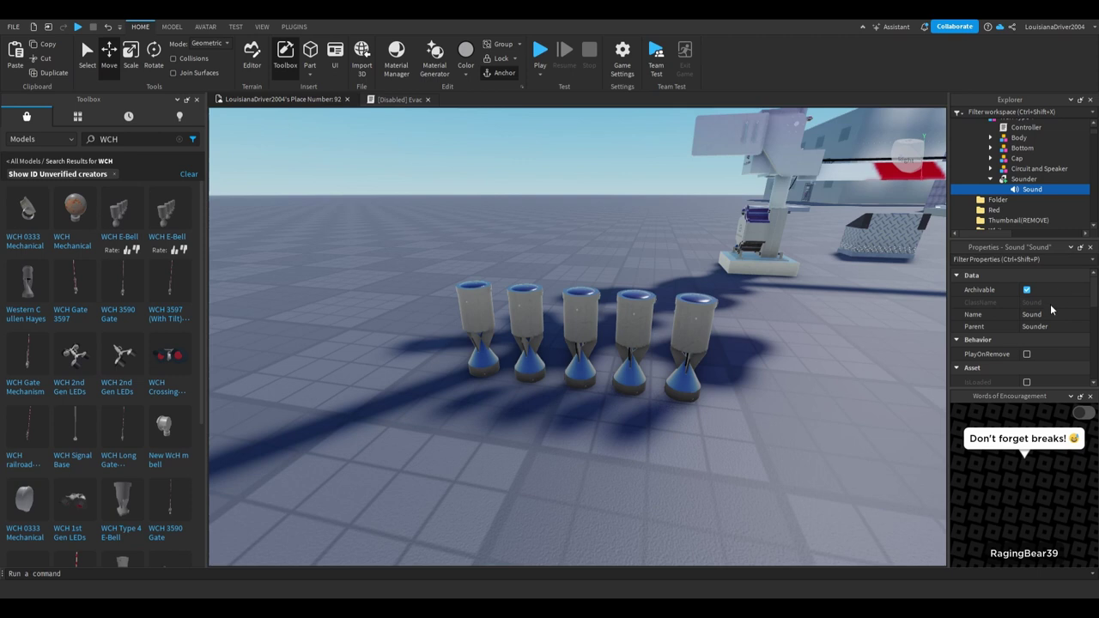
{"action": "scroll", "coordinate": [1051, 311], "scroll_direction": "down", "scroll_amount": 3}
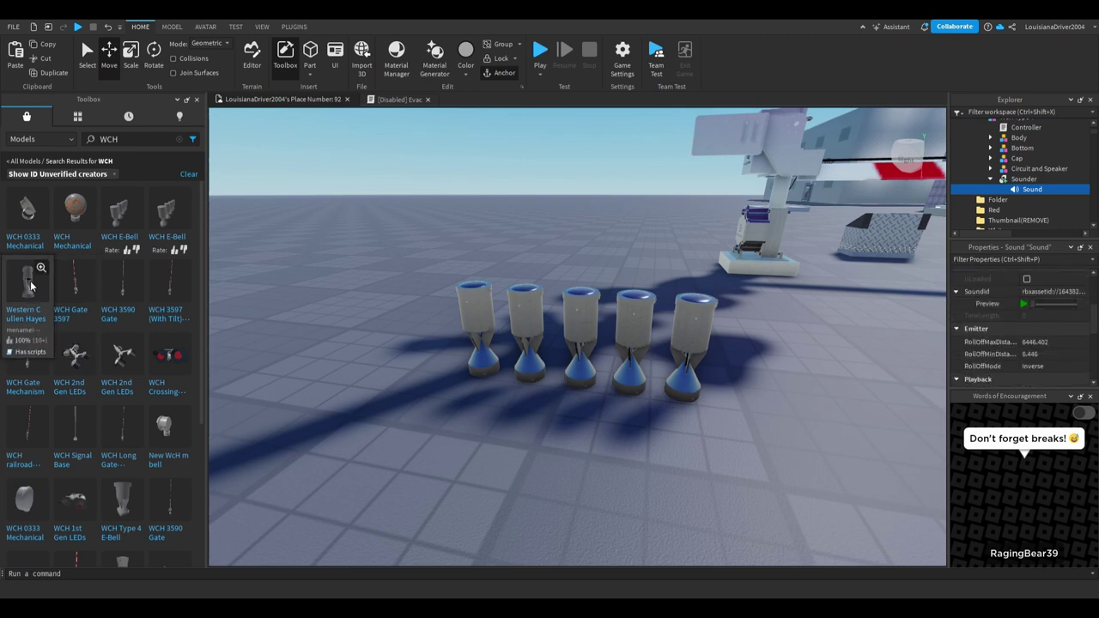
{"action": "scroll", "coordinate": [1026, 217], "scroll_direction": "up", "scroll_amount": 3}
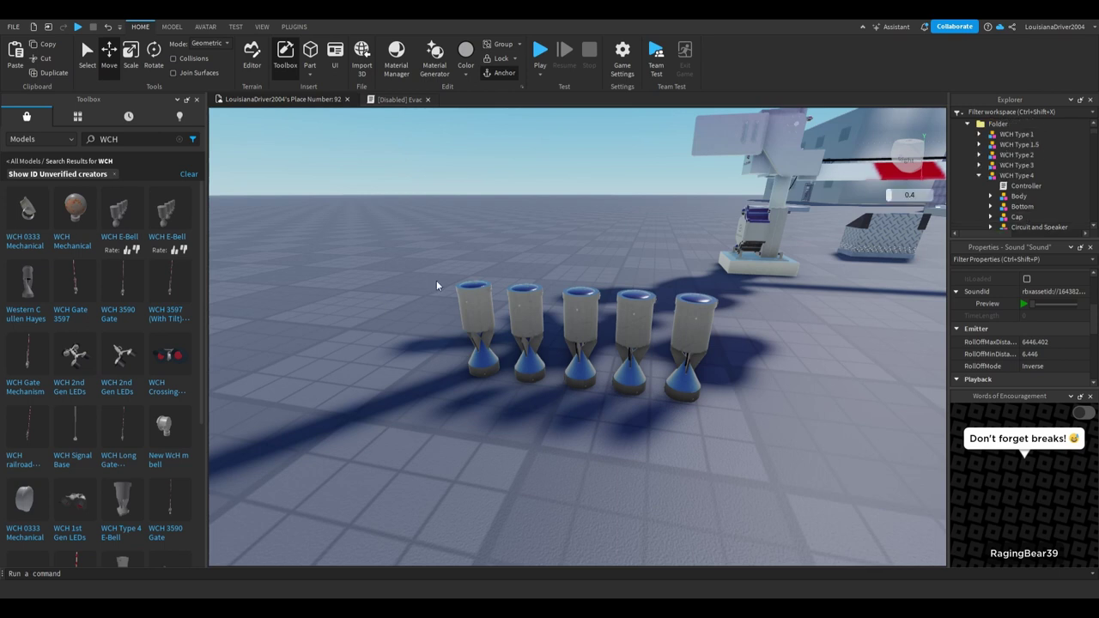
Cut all five bells of the second e-bell pack from the baseplate.
{"action": "left_click_drag", "start_coordinate": [410, 251], "coordinate": [711, 450]}
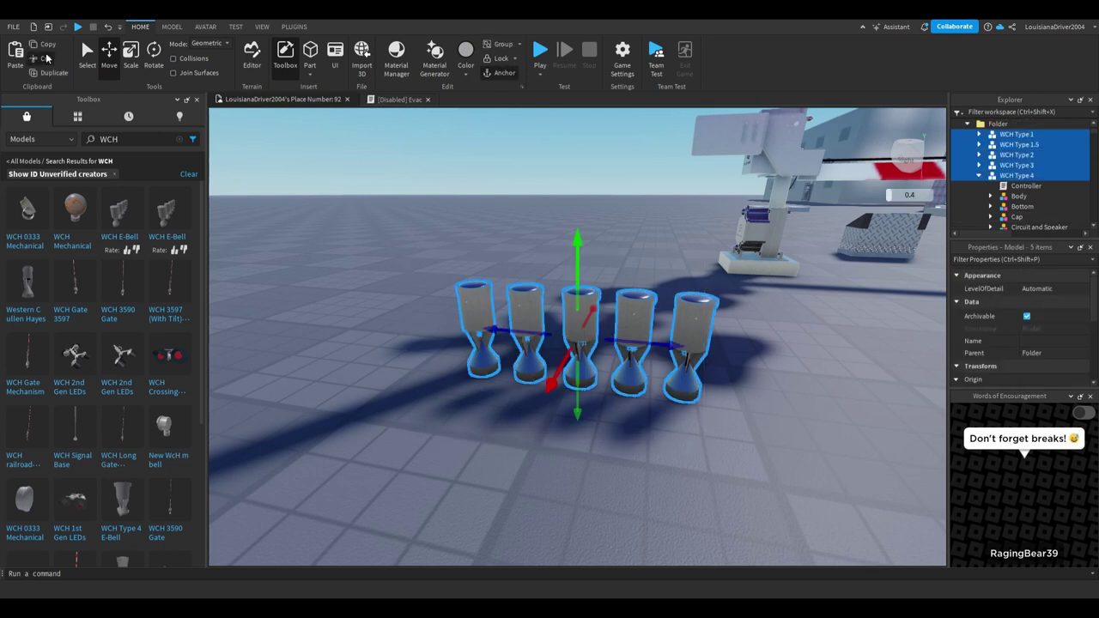
{"action": "left_click", "coordinate": [48, 58]}
{"action": "right_click_drag", "start_coordinate": [417, 302], "coordinate": [422, 302]}
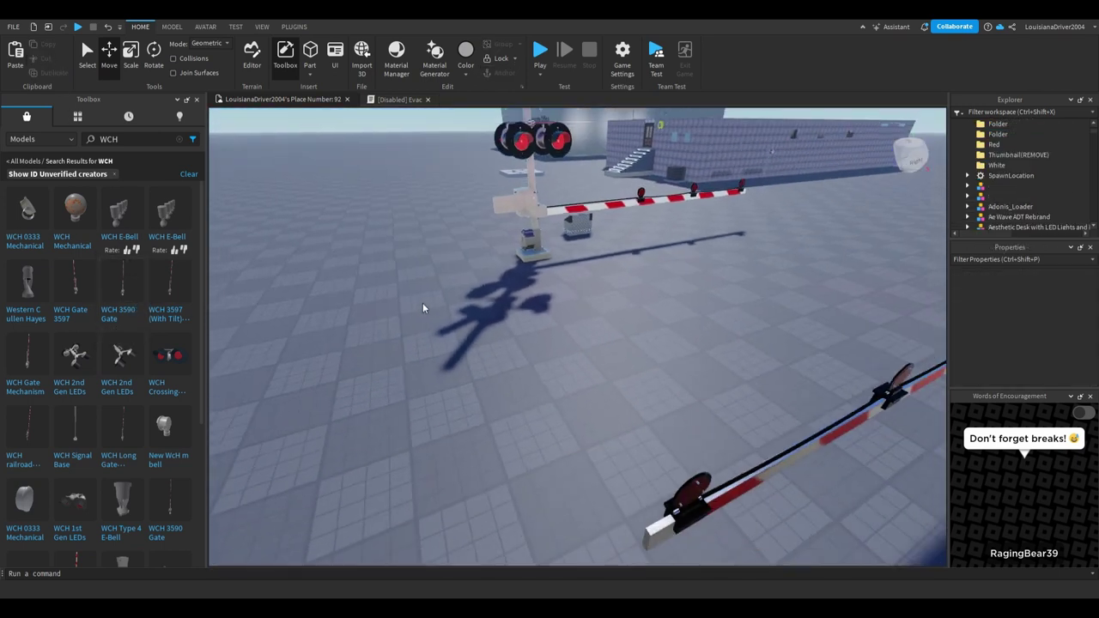
{"action": "scroll", "coordinate": [422, 305], "scroll_direction": "down", "scroll_amount": 1}
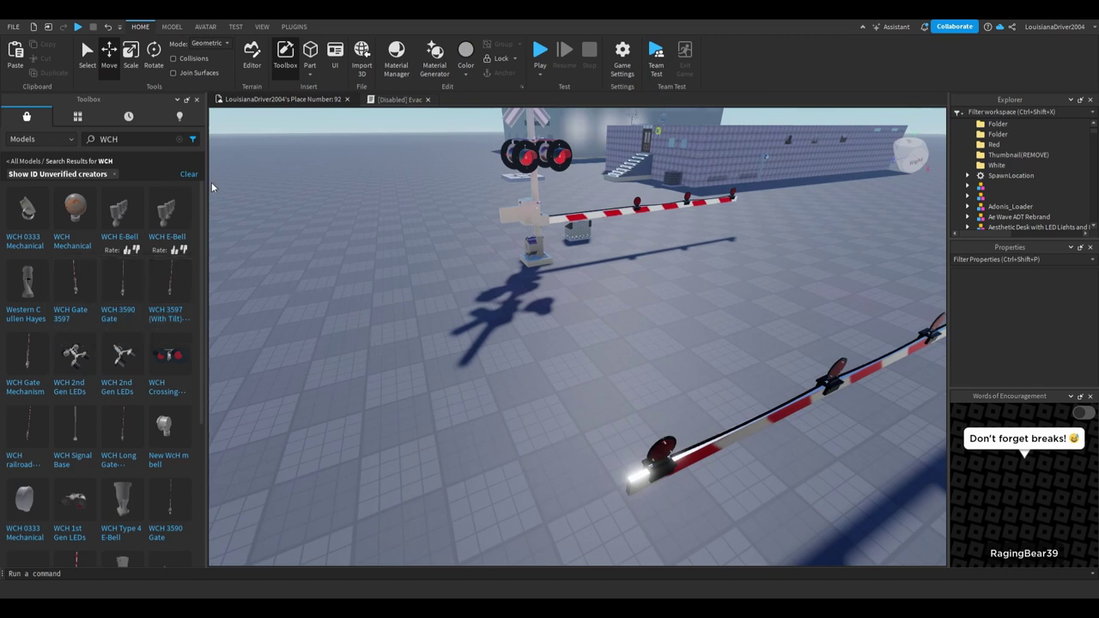
Insert the Prototype GS E-Bell from the saved personal models onto the open ground near the far gate.
{"action": "left_click", "coordinate": [78, 116]}
{"action": "right_click_drag", "start_coordinate": [275, 351], "coordinate": [352, 350]}
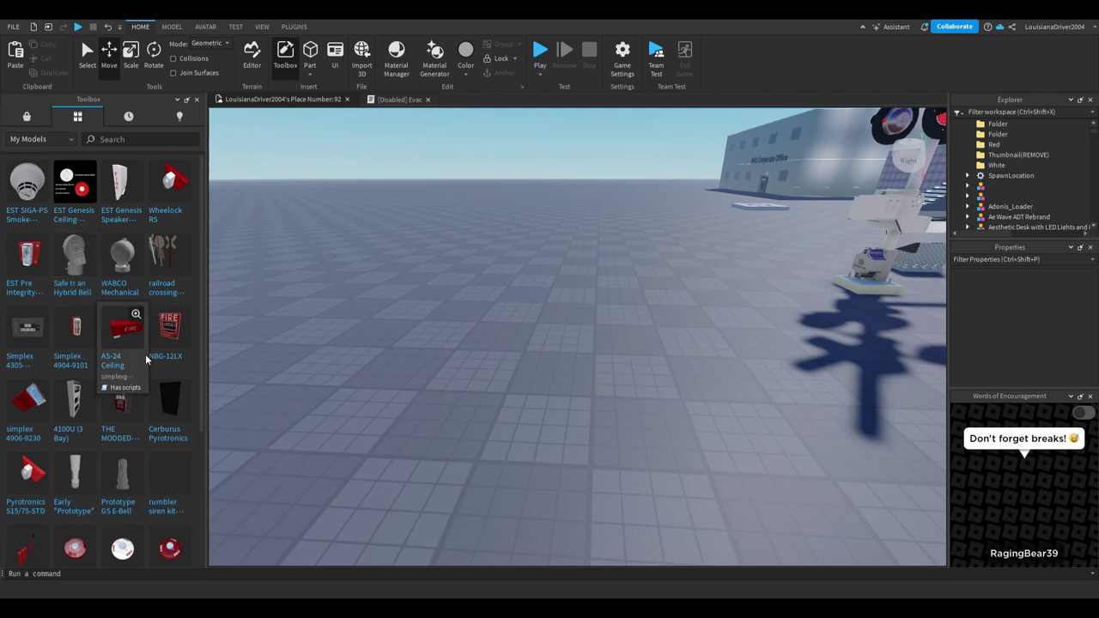
{"action": "scroll", "coordinate": [112, 393], "scroll_direction": "down", "scroll_amount": 2}
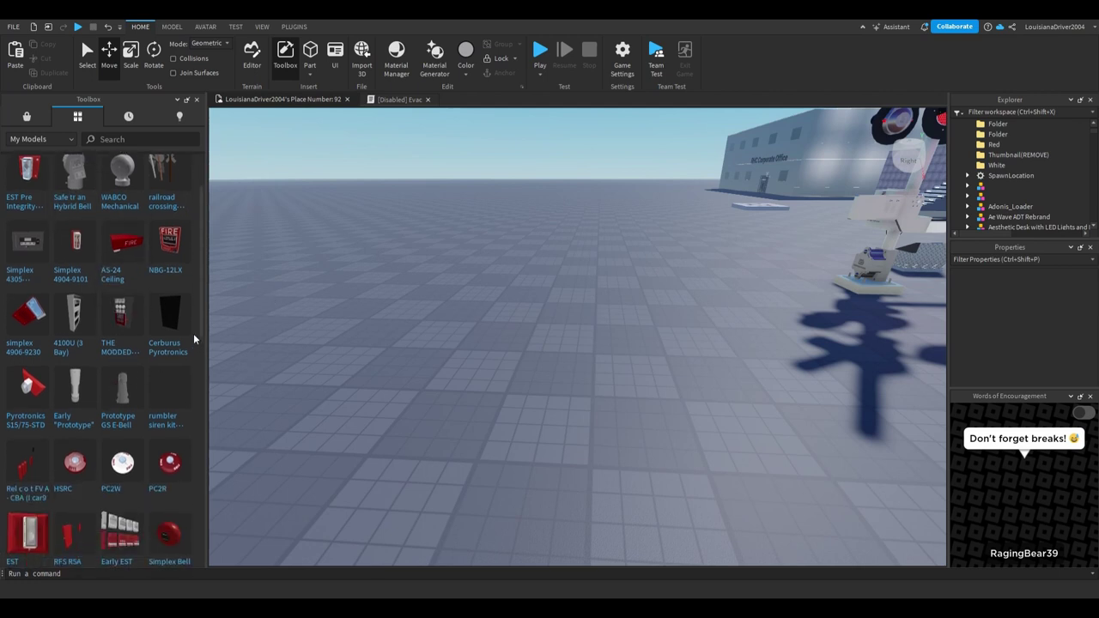
{"action": "right_click_drag", "start_coordinate": [319, 323], "coordinate": [318, 334]}
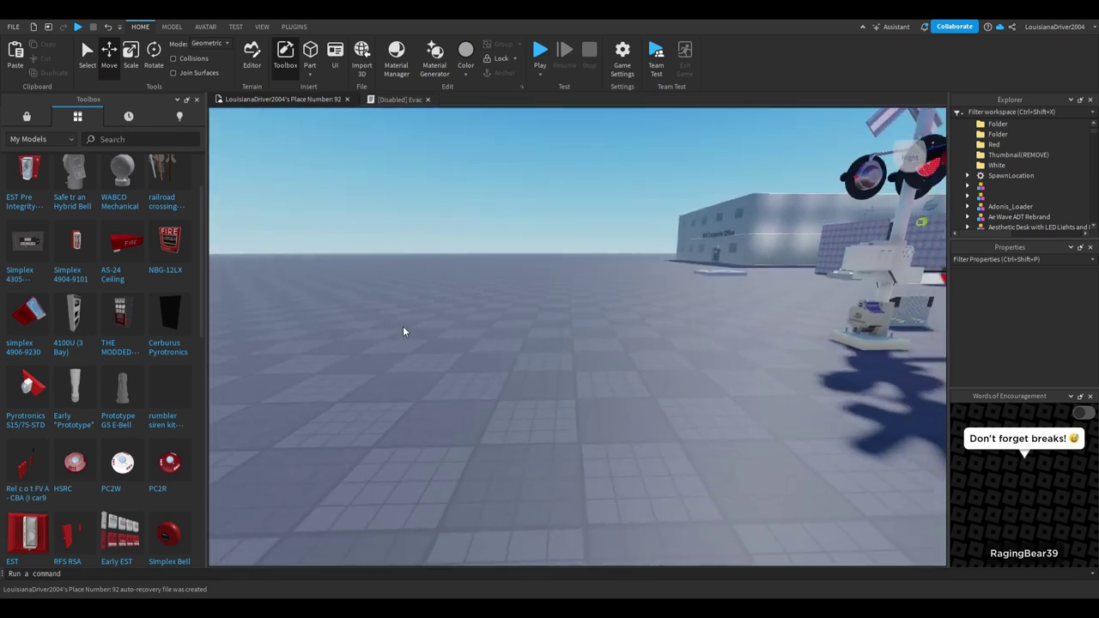
{"action": "right_click_drag", "start_coordinate": [340, 369], "coordinate": [340, 370]}
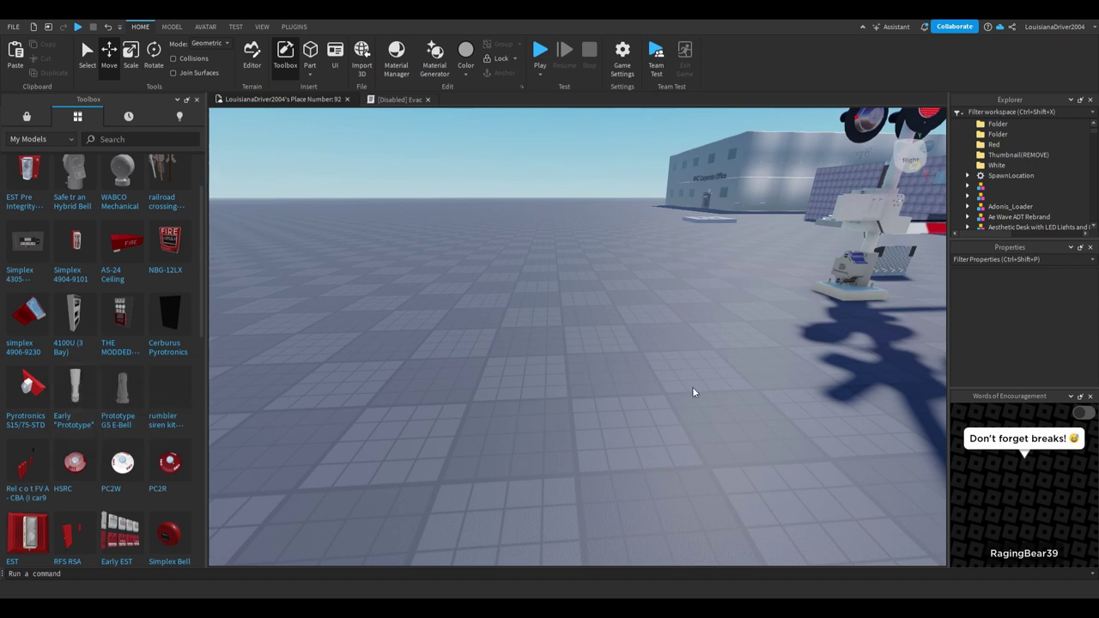
{"action": "key", "text": "s"}
{"action": "right_click_drag", "start_coordinate": [692, 345], "coordinate": [670, 332]}
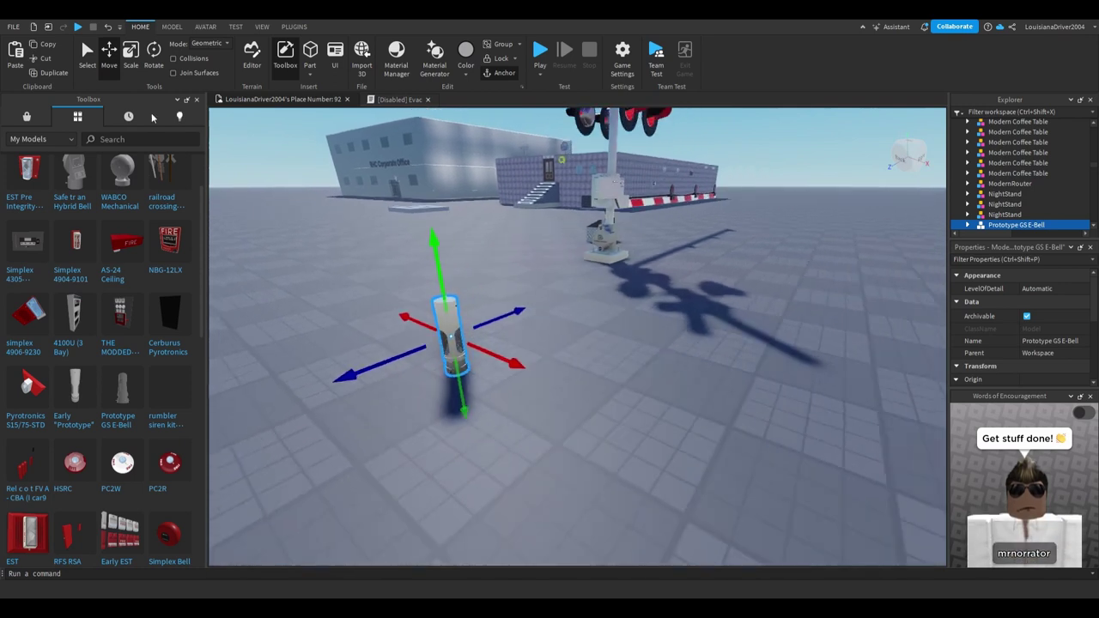
Move the Prototype GS E-Bell aside, and place and select a second Prototype GS E-Bell beside it.
{"action": "left_click_drag", "start_coordinate": [464, 359], "coordinate": [642, 423]}
{"action": "key", "text": "s"}
{"action": "key", "text": "d"}
{"action": "left_click_drag", "start_coordinate": [599, 341], "coordinate": [600, 299]}
{"action": "left_click_drag", "start_coordinate": [606, 370], "coordinate": [615, 373]}
{"action": "key", "text": "w"}
{"action": "left_click", "coordinate": [443, 339]}
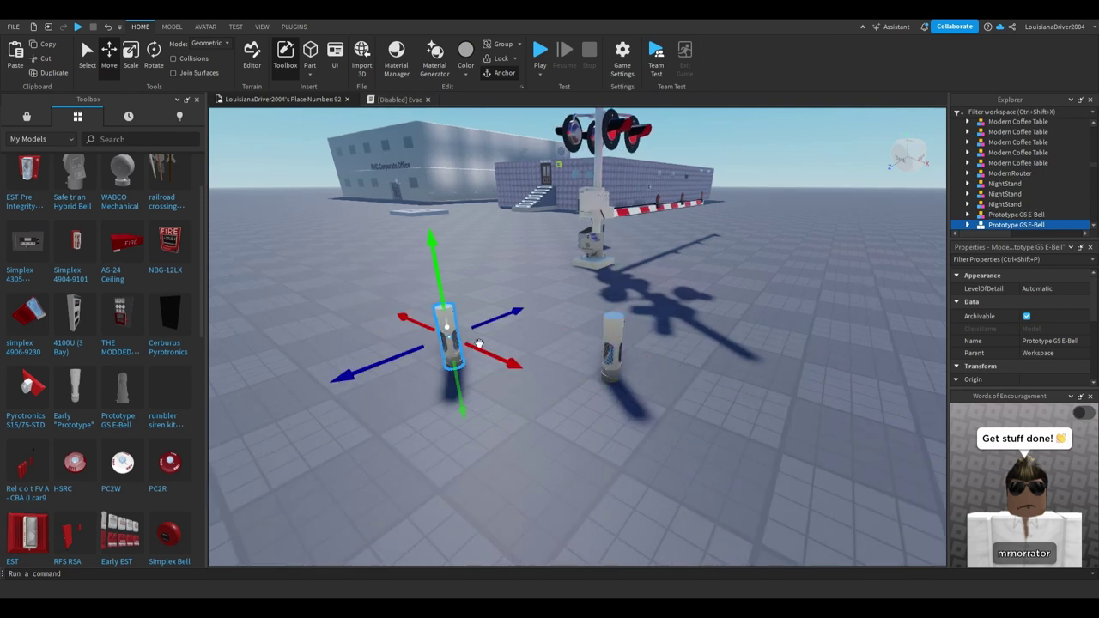
Set the PlaybackSpeed of the selected Prototype GS E-Bell's Sound to 0.97 and preview the audio.
{"action": "left_click", "coordinate": [967, 224]}
{"action": "scroll", "coordinate": [974, 188], "scroll_direction": "down", "scroll_amount": 4}
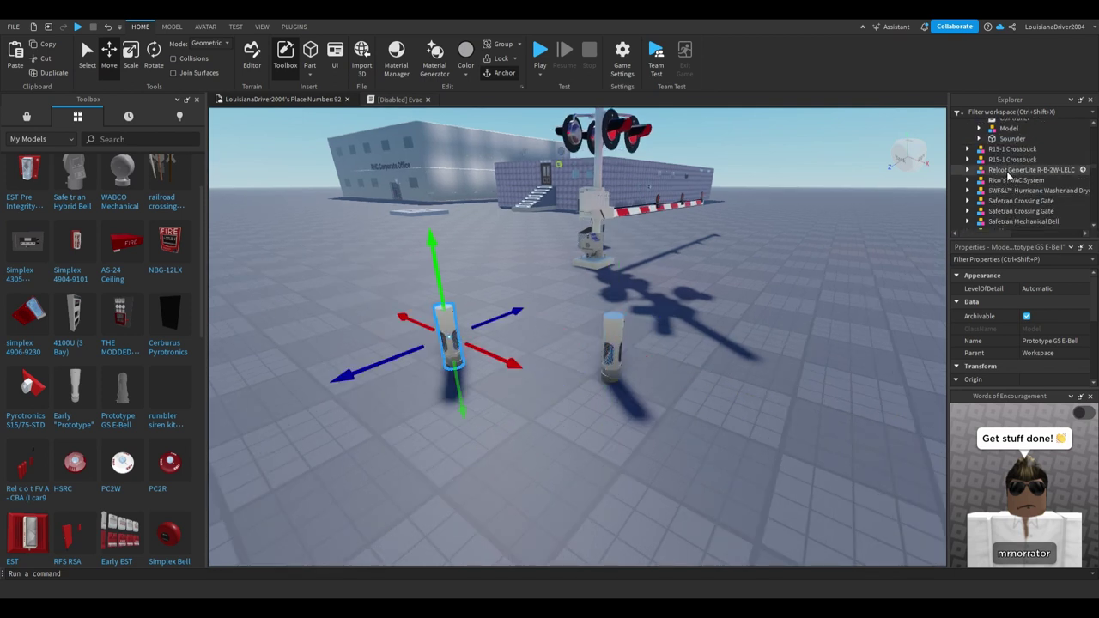
{"action": "left_click", "coordinate": [979, 139]}
{"action": "left_click", "coordinate": [1018, 149]}
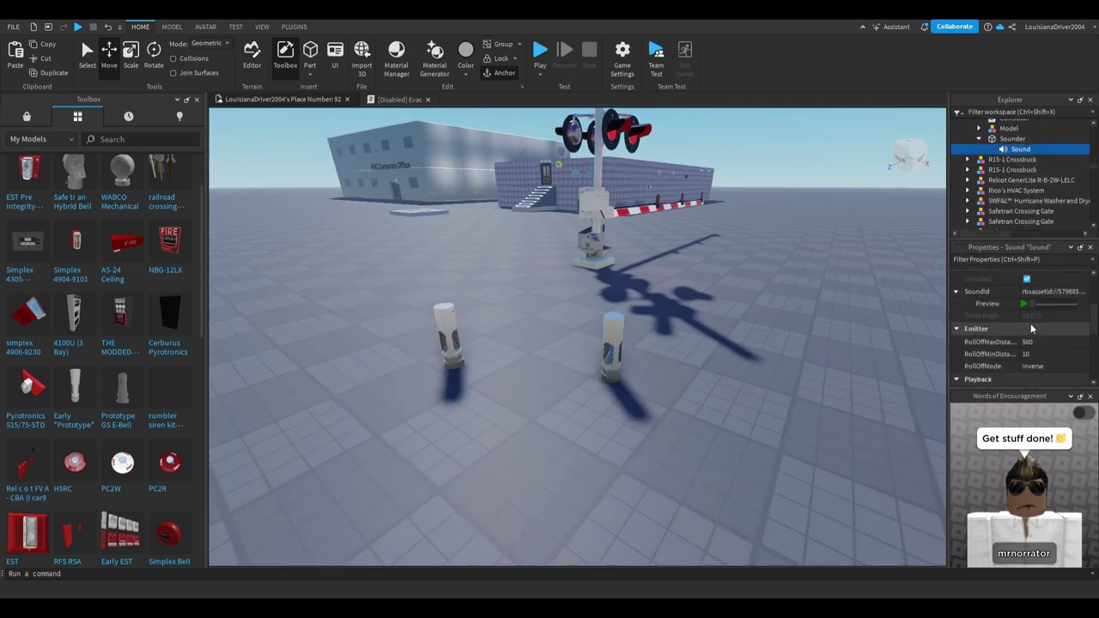
{"action": "scroll", "coordinate": [1030, 318], "scroll_direction": "up", "scroll_amount": 2}
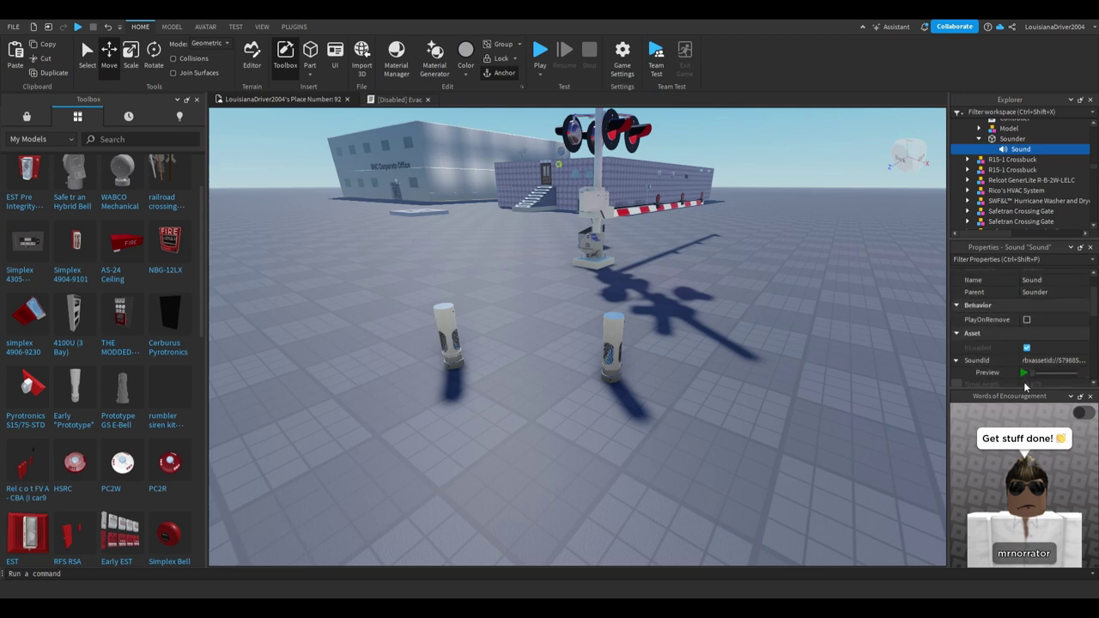
{"action": "scroll", "coordinate": [1026, 364], "scroll_direction": "down", "scroll_amount": 5}
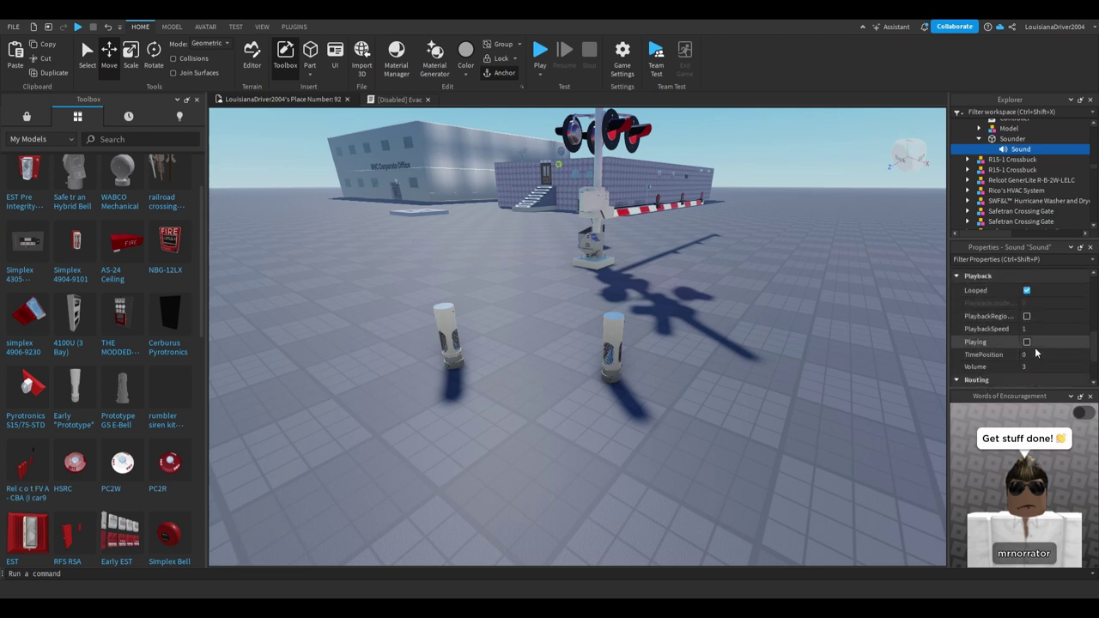
{"action": "scroll", "coordinate": [1041, 324], "scroll_direction": "up", "scroll_amount": 4}
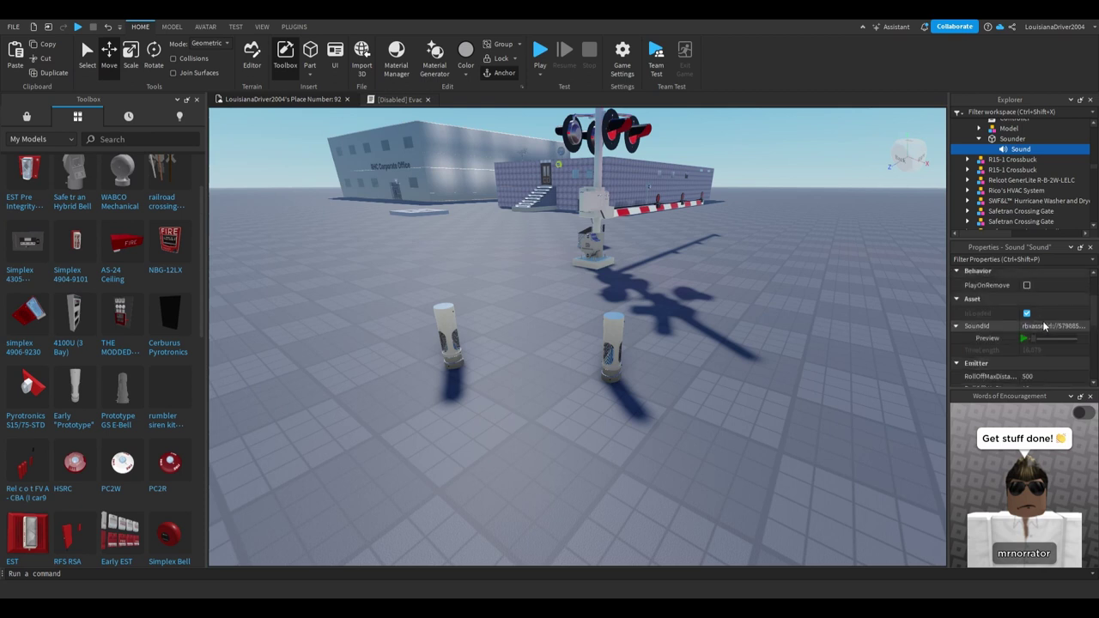
{"action": "scroll", "coordinate": [1026, 347], "scroll_direction": "down", "scroll_amount": 3}
{"action": "left_click", "coordinate": [1037, 361]}
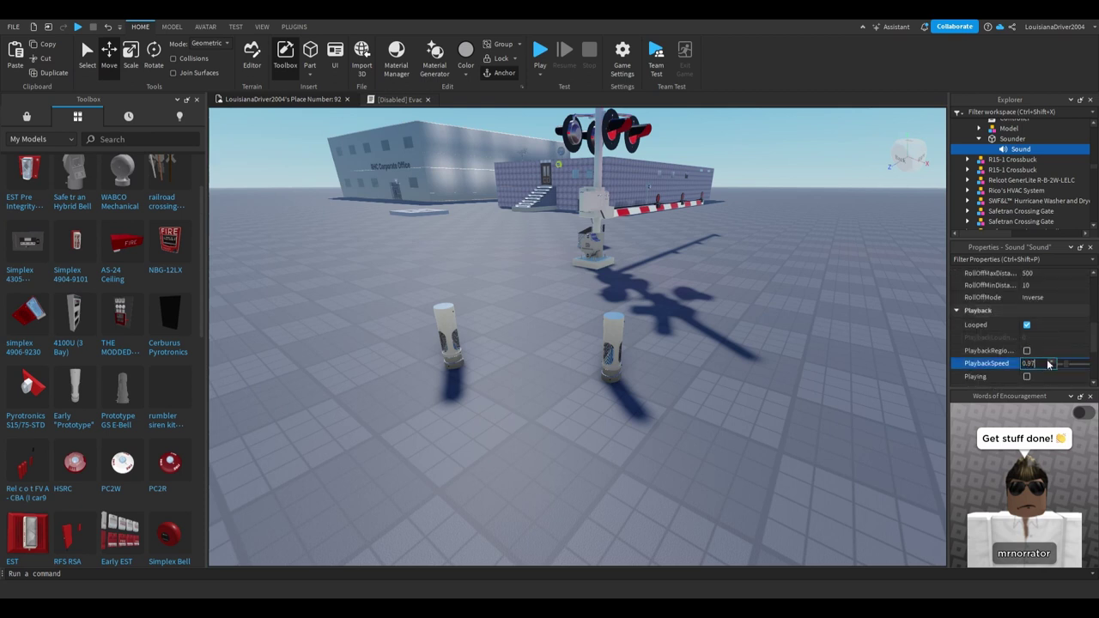
{"action": "scroll", "coordinate": [1058, 325], "scroll_direction": "up", "scroll_amount": 3}
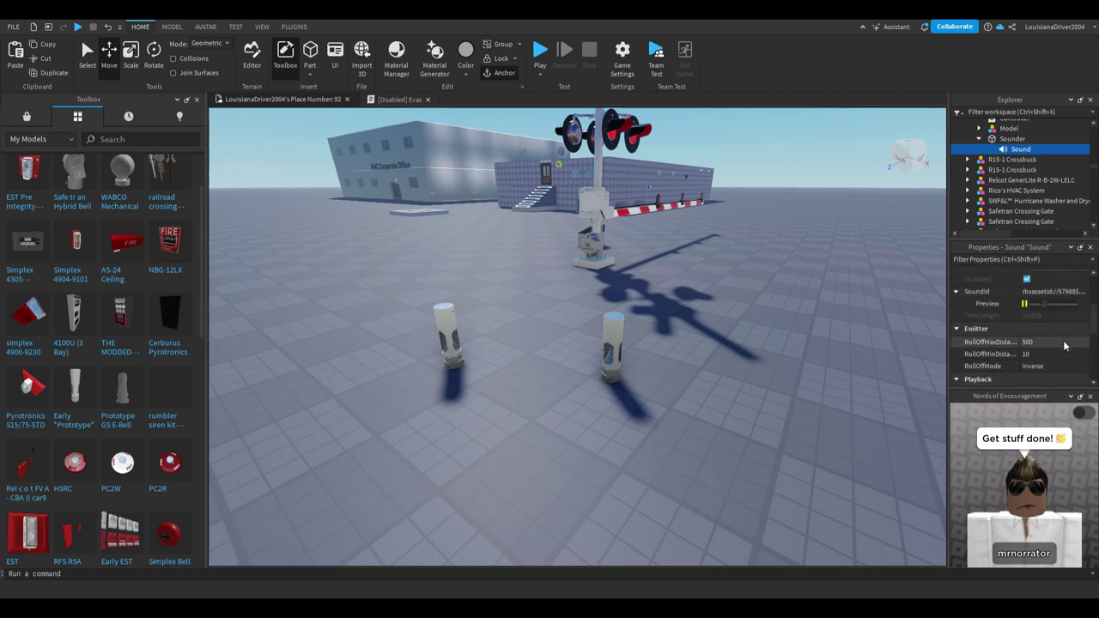
Cut the Prototype GS E-Bell standing beside the tuned one, keeping the tuned bell on the ground.
{"action": "scroll", "coordinate": [978, 185], "scroll_direction": "up", "scroll_amount": 3}
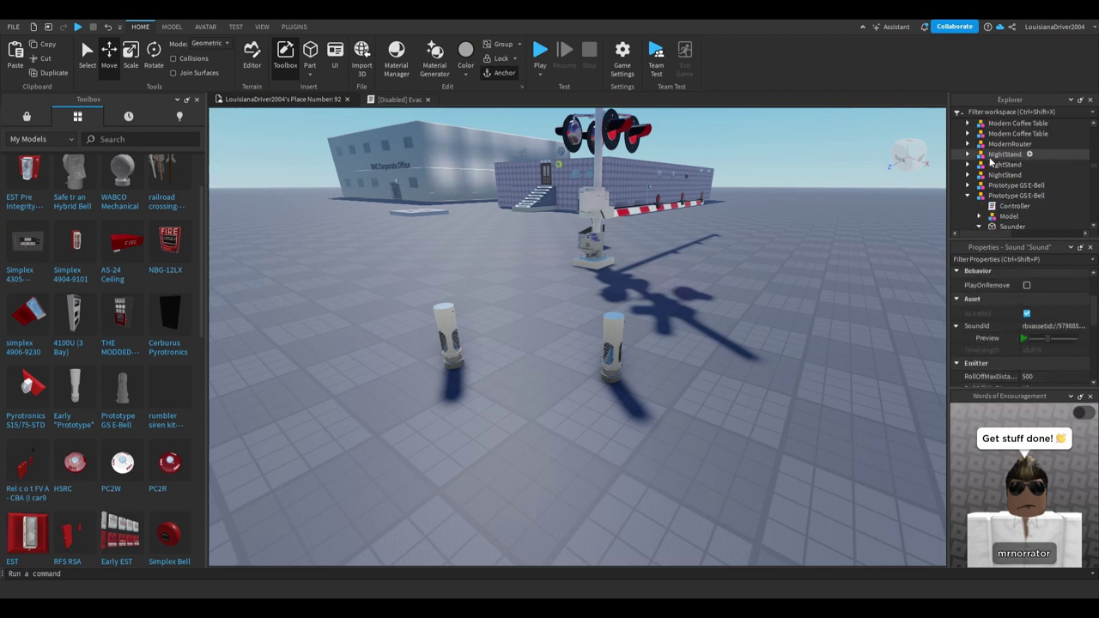
{"action": "left_click", "coordinate": [1013, 196]}
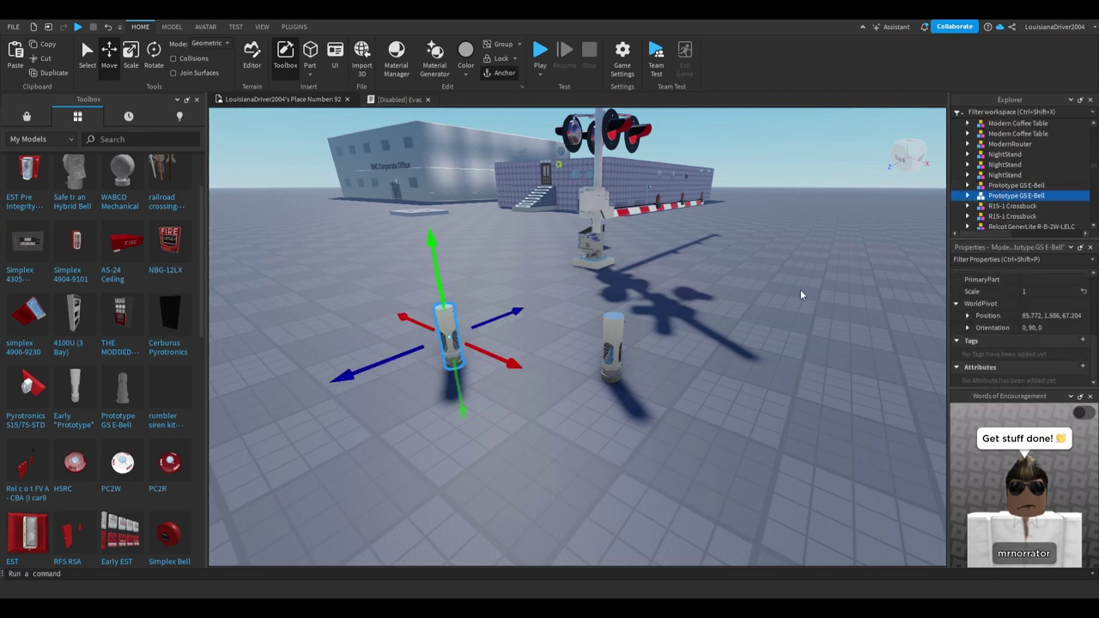
{"action": "left_click", "coordinate": [40, 59]}
{"action": "left_click", "coordinate": [445, 336]}
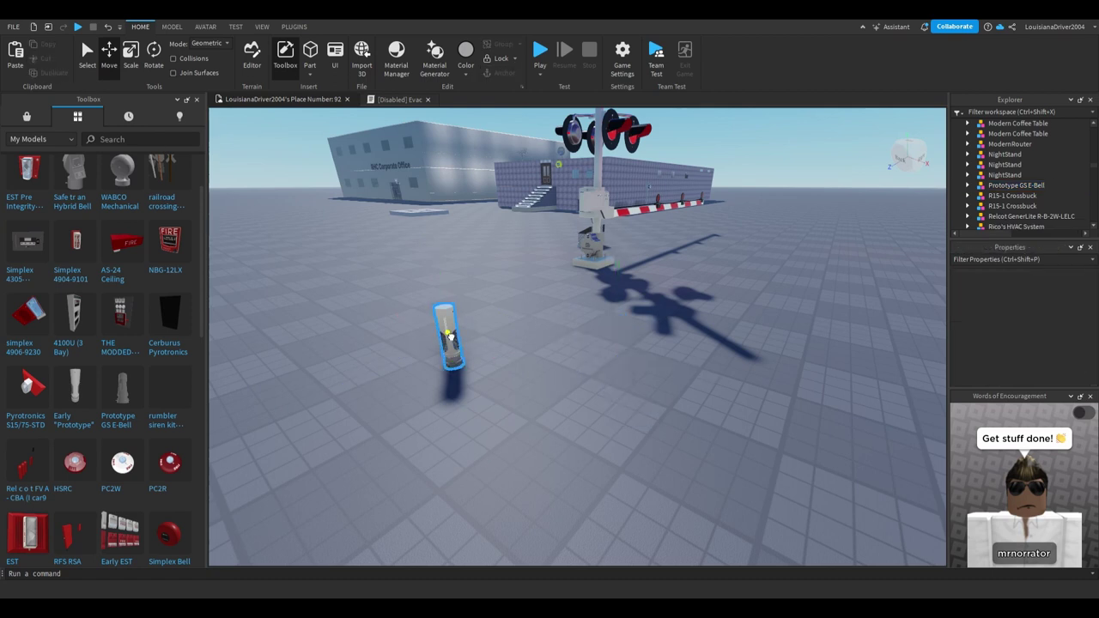
Duplicate the tuned Prototype GS E-Bell and carry one bell up to the mast of the gate beside the control box.
{"action": "mouse_move", "coordinate": [461, 338]}
{"action": "left_mouse_down"}
{"action": "mouse_move", "coordinate": [640, 371]}
{"action": "mouse_move", "coordinate": [468, 333]}
{"action": "left_mouse_up"}
{"action": "right_click_drag", "start_coordinate": [463, 334], "coordinate": [467, 333]}
{"action": "key", "text": "w"}
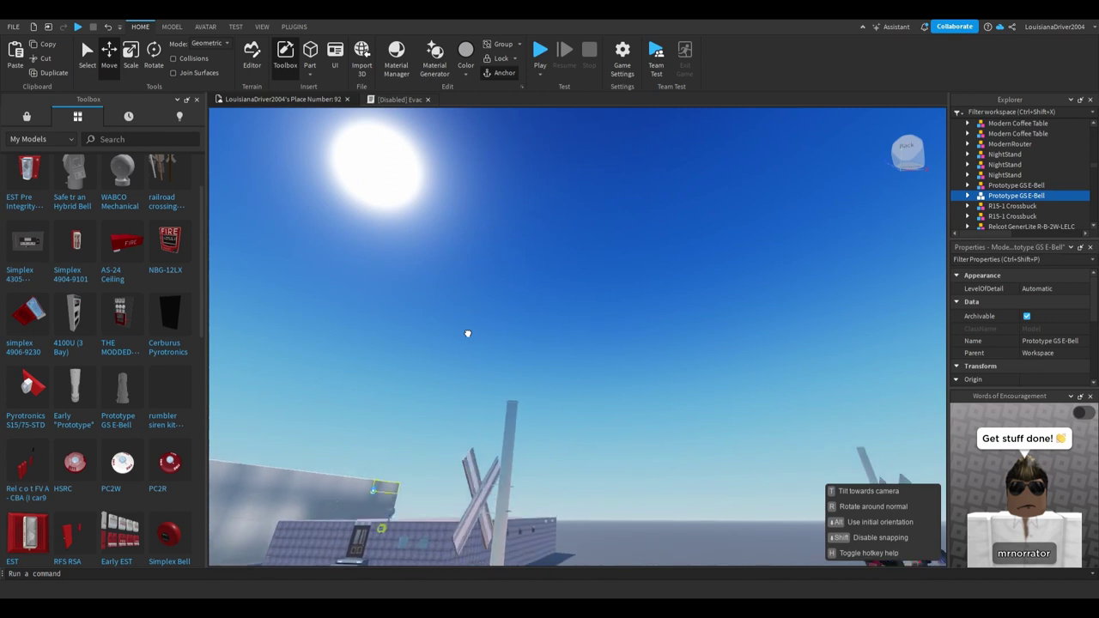
{"action": "right_click_drag", "start_coordinate": [468, 333], "coordinate": [468, 333]}
{"action": "left_click_drag", "start_coordinate": [468, 333], "coordinate": [475, 372]}
{"action": "key", "text": "s"}
{"action": "key", "text": "d"}
{"action": "right_click_drag", "start_coordinate": [476, 371], "coordinate": [475, 372]}
Align the Prototype GS E-Bell so it sits centred on top of the mast beside the control box.
{"action": "left_click_drag", "start_coordinate": [572, 286], "coordinate": [579, 300]}
{"action": "left_click_drag", "start_coordinate": [504, 273], "coordinate": [492, 277]}
{"action": "key", "text": "a"}
{"action": "right_click_drag", "start_coordinate": [506, 280], "coordinate": [531, 286]}
{"action": "left_click", "coordinate": [475, 414]}
{"action": "key", "text": "d"}
{"action": "right_click_drag", "start_coordinate": [476, 415], "coordinate": [515, 362]}
{"action": "left_click", "coordinate": [463, 353]}
{"action": "key", "text": "a"}
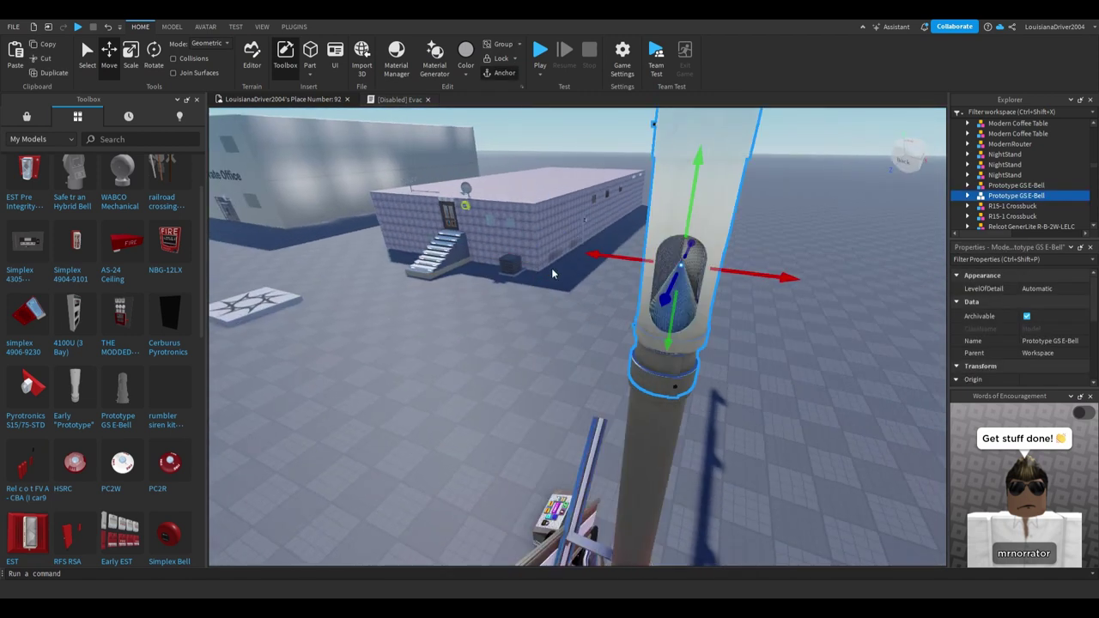
{"action": "left_click_drag", "start_coordinate": [592, 255], "coordinate": [601, 259]}
{"action": "left_click", "coordinate": [410, 379]}
Carry the remaining Prototype GS E-Bell from the ground up to the top of the other gate's mast.
{"action": "right_click_drag", "start_coordinate": [411, 381], "coordinate": [415, 378]}
{"action": "left_click_drag", "start_coordinate": [716, 455], "coordinate": [708, 388]}
{"action": "right_click_drag", "start_coordinate": [714, 416], "coordinate": [708, 388]}
{"action": "key", "text": "w"}
{"action": "left_click_drag", "start_coordinate": [708, 388], "coordinate": [709, 385]}
{"action": "right_click_drag", "start_coordinate": [706, 385], "coordinate": [709, 386]}
{"action": "left_click_drag", "start_coordinate": [709, 385], "coordinate": [709, 388]}
{"action": "right_click_drag", "start_coordinate": [709, 385], "coordinate": [709, 388]}
{"action": "left_click_drag", "start_coordinate": [709, 388], "coordinate": [493, 174]}
{"action": "right_click_drag", "start_coordinate": [493, 174], "coordinate": [491, 177]}
Centre the second Prototype GS E-Bell on its mast top and deselect it.
{"action": "scroll", "coordinate": [536, 237], "scroll_direction": "up", "scroll_amount": 3}
{"action": "left_click_drag", "start_coordinate": [501, 272], "coordinate": [529, 276]}
{"action": "right_click_drag", "start_coordinate": [529, 276], "coordinate": [478, 249]}
{"action": "left_click_drag", "start_coordinate": [441, 249], "coordinate": [463, 270]}
{"action": "left_click", "coordinate": [701, 429]}
{"action": "mouse_move", "coordinate": [701, 429]}
{"action": "right_mouse_down"}
{"action": "mouse_move", "coordinate": [718, 446]}
{"action": "mouse_move", "coordinate": [697, 430]}
{"action": "right_mouse_up"}
{"action": "scroll", "coordinate": [717, 446], "scroll_direction": "down", "scroll_amount": 5}
{"action": "scroll", "coordinate": [701, 432], "scroll_direction": "down", "scroll_amount": 3}
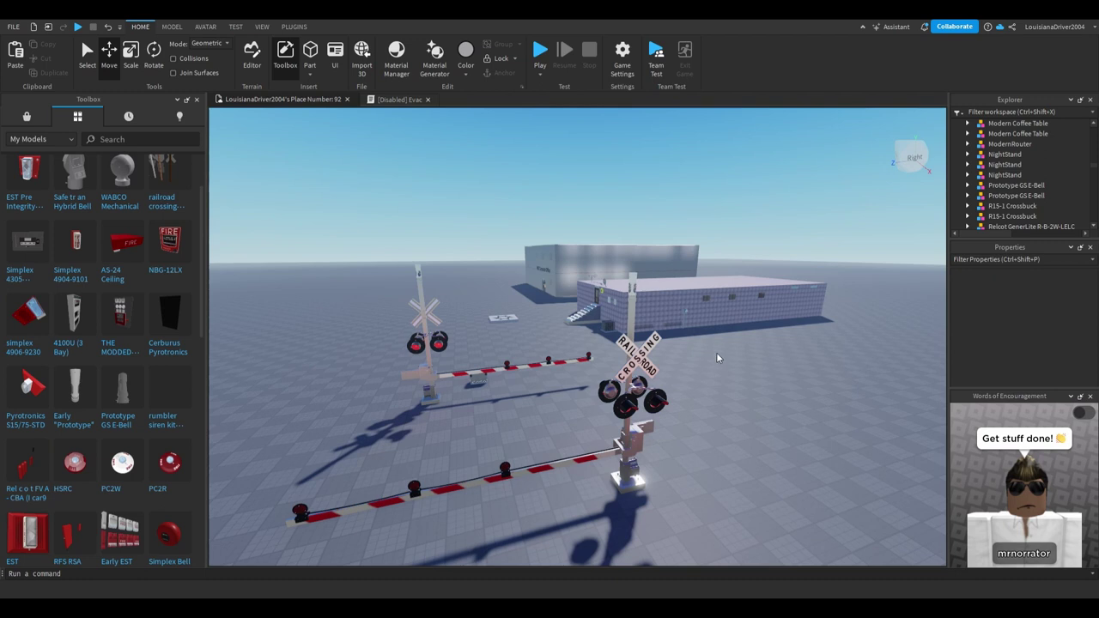
Search the public model library for "emergency info" with unverified creators included.
{"action": "left_click", "coordinate": [42, 121]}
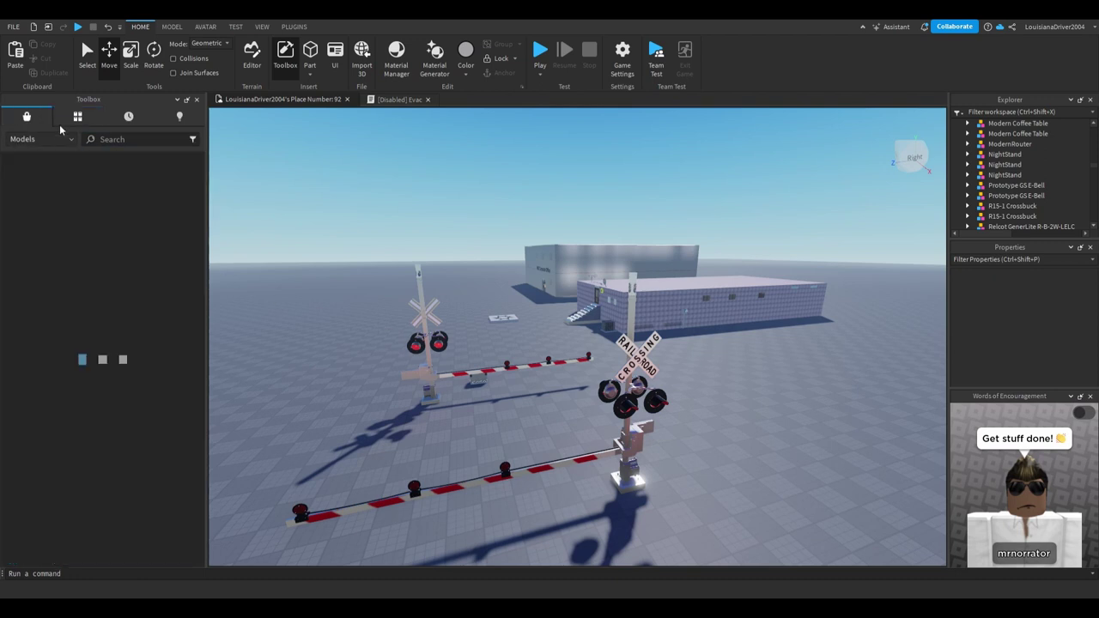
{"action": "left_click", "coordinate": [194, 142]}
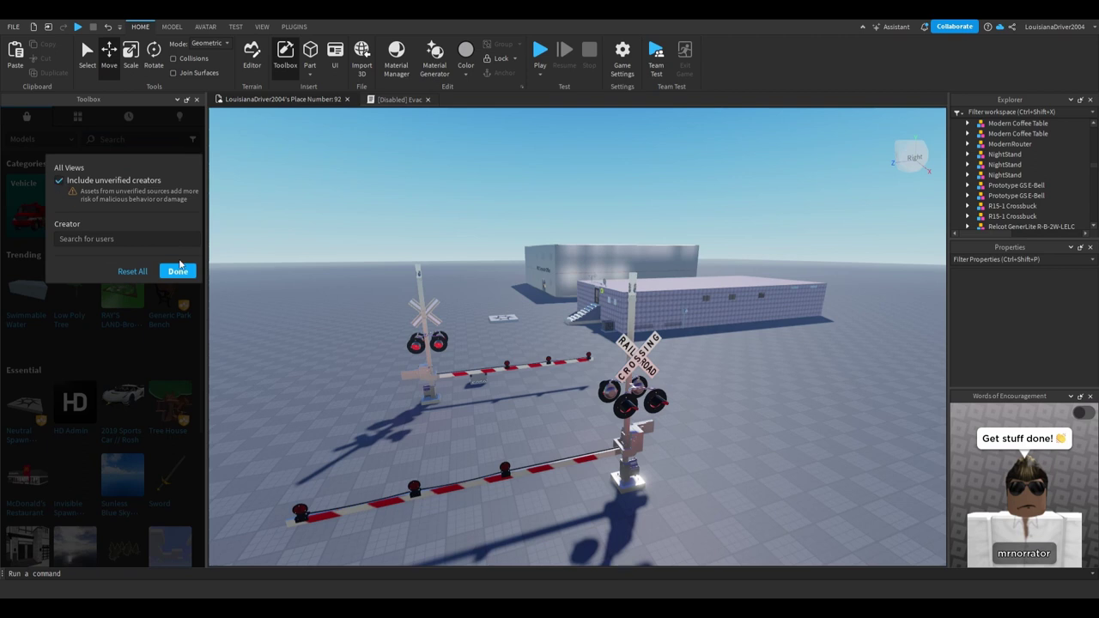
{"action": "left_click", "coordinate": [177, 270]}
{"action": "left_click", "coordinate": [137, 139]}
{"action": "type", "text": "emer"}
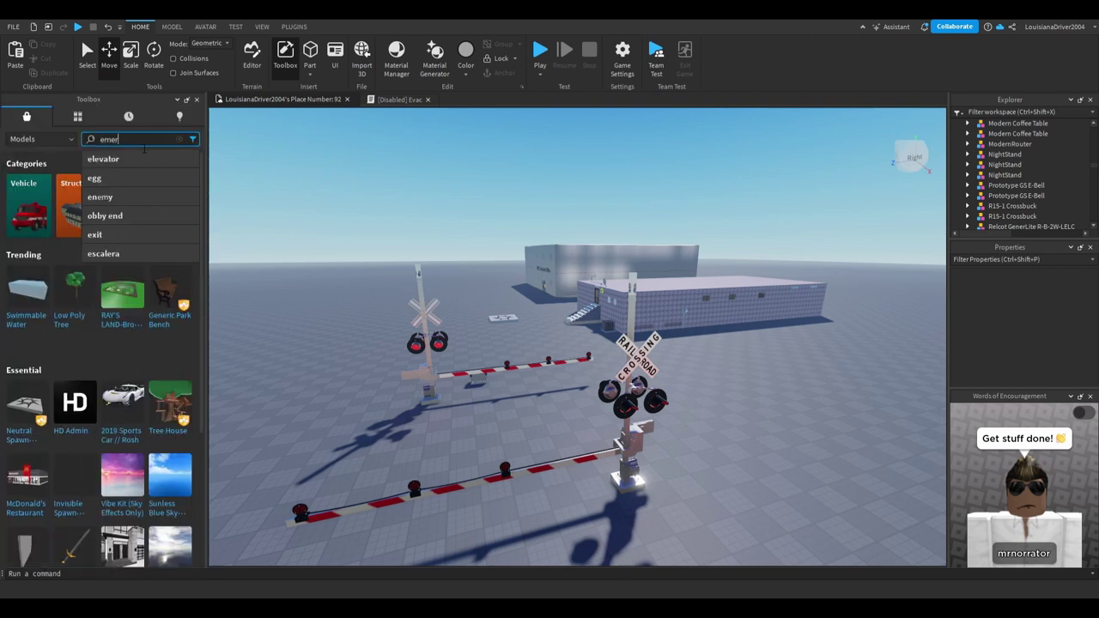
{"action": "type", "text": "gency in"}
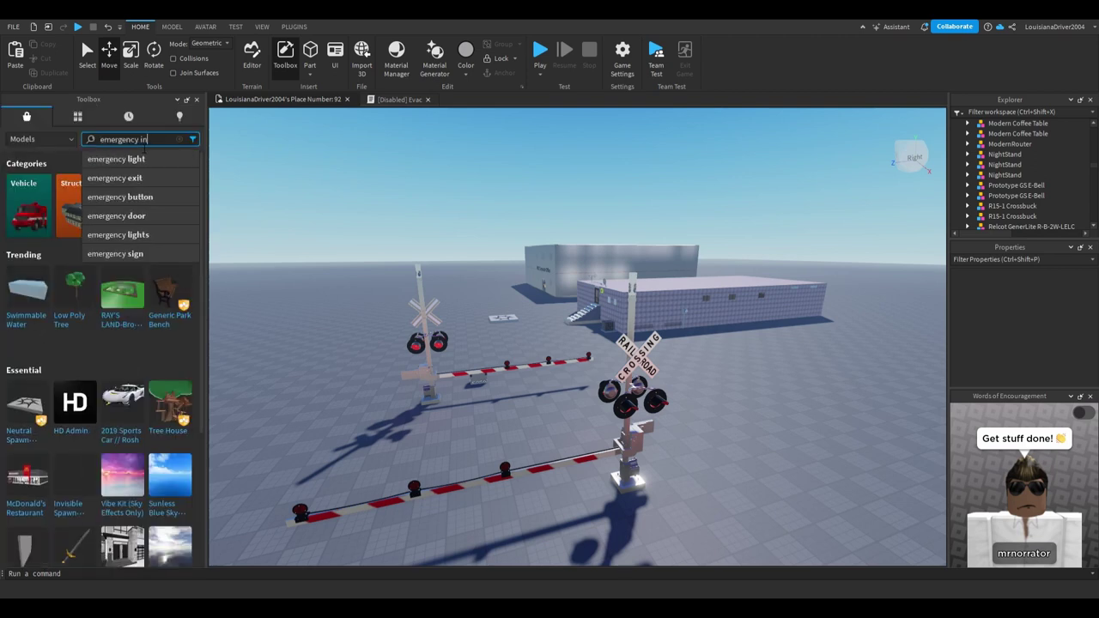
{"action": "type", "text": "fo"}
{"action": "key", "text": "Return"}
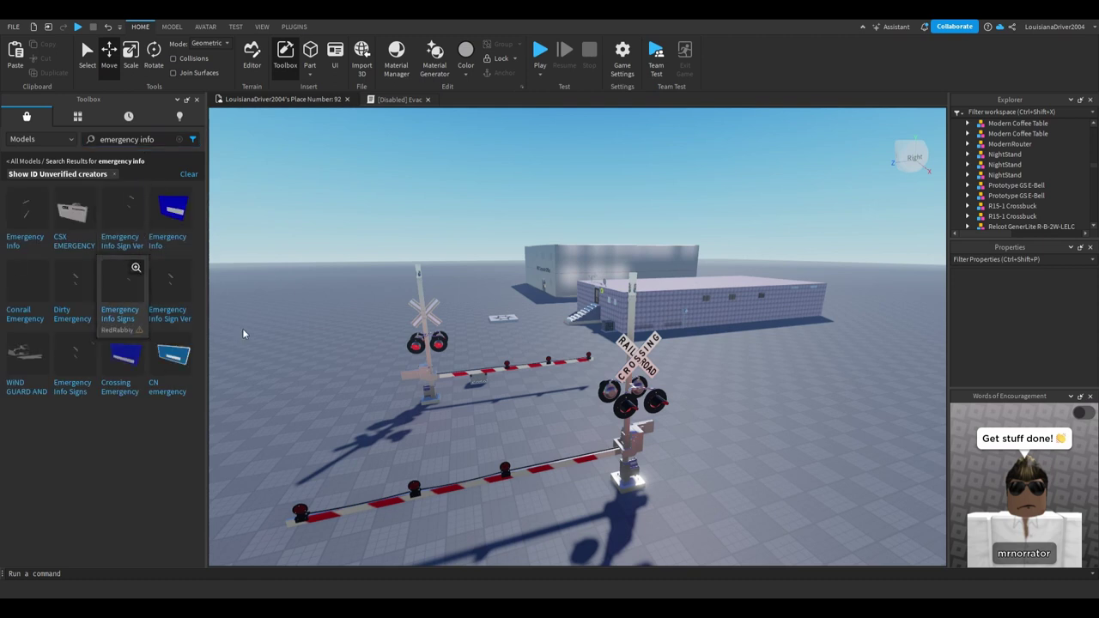
Insert the CSX EMERGENCY INFO sign on the ground near the gate beside the control box.
{"action": "right_click_drag", "start_coordinate": [377, 311], "coordinate": [379, 312]}
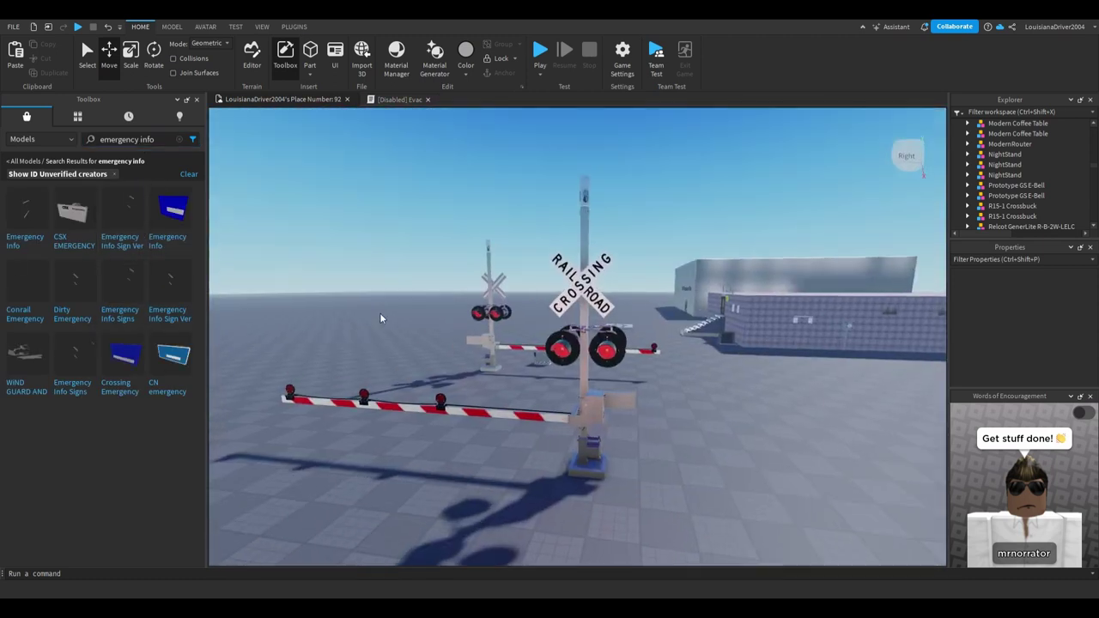
{"action": "key", "text": "d"}
{"action": "right_click_drag", "start_coordinate": [381, 352], "coordinate": [381, 352]}
{"action": "key", "text": "a"}
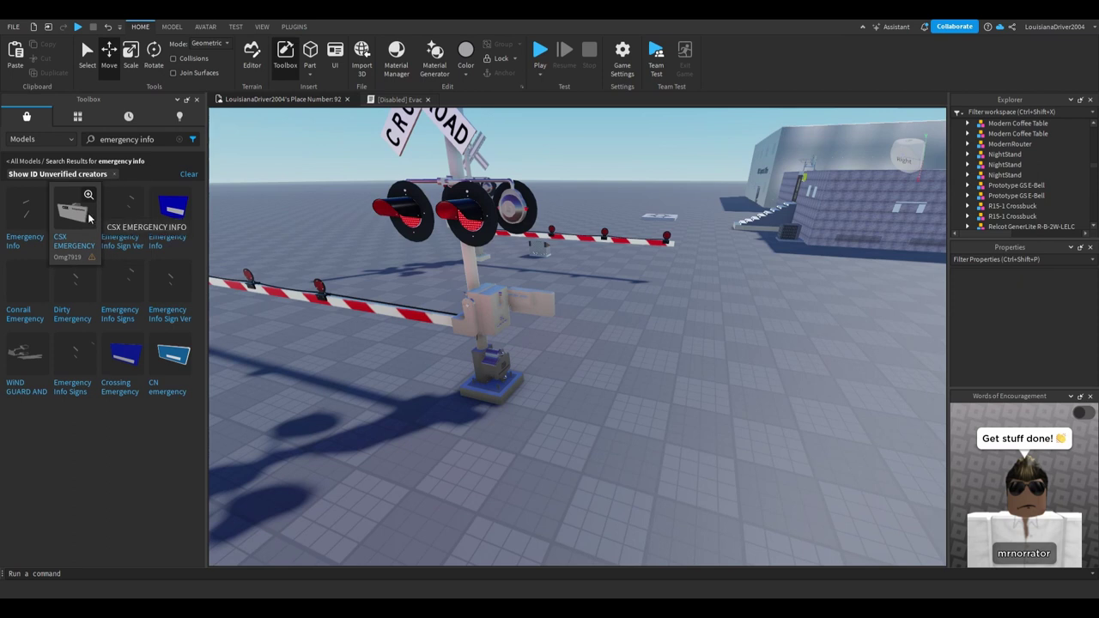
{"action": "key", "text": "d"}
{"action": "right_click_drag", "start_coordinate": [599, 318], "coordinate": [598, 318]}
{"action": "key", "text": "s"}
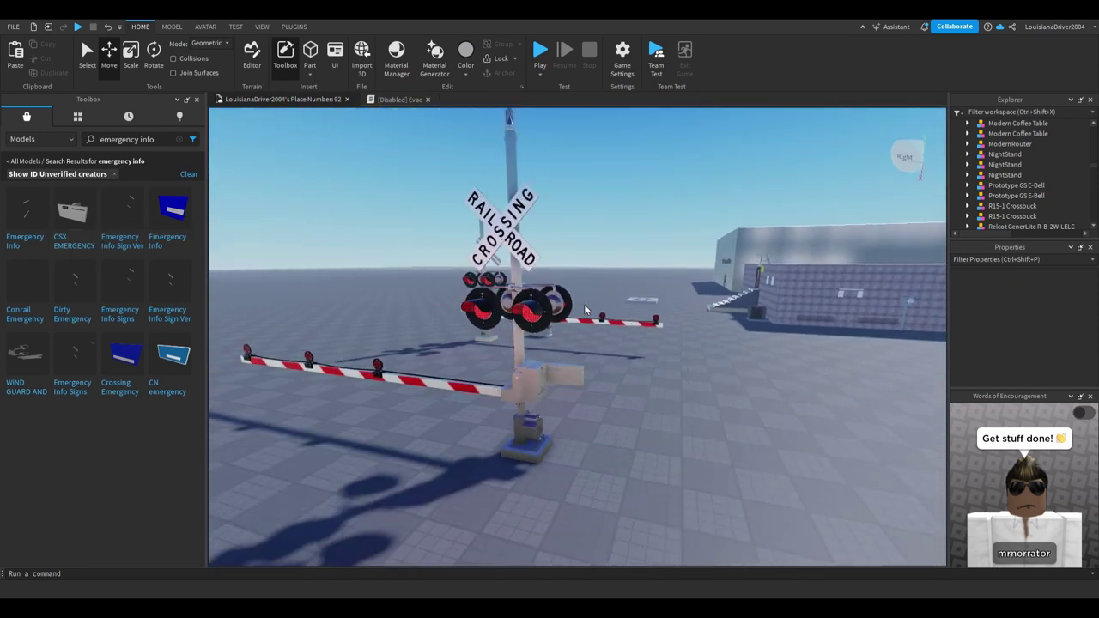
{"action": "left_click", "coordinate": [75, 211]}
{"action": "key", "text": "f"}
{"action": "right_click_drag", "start_coordinate": [622, 424], "coordinate": [621, 425]}
{"action": "key", "text": "d"}
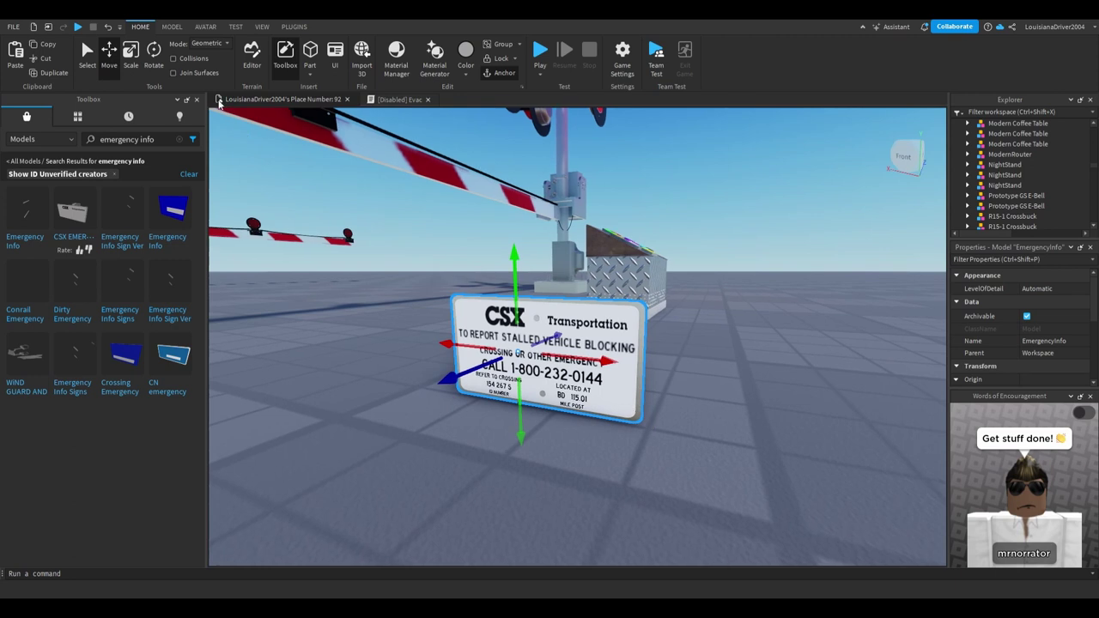
Move and rotate the CSX emergency sign near the gate, and duplicate it.
{"action": "left_click", "coordinate": [158, 56]}
{"action": "left_click_drag", "start_coordinate": [589, 374], "coordinate": [581, 354]}
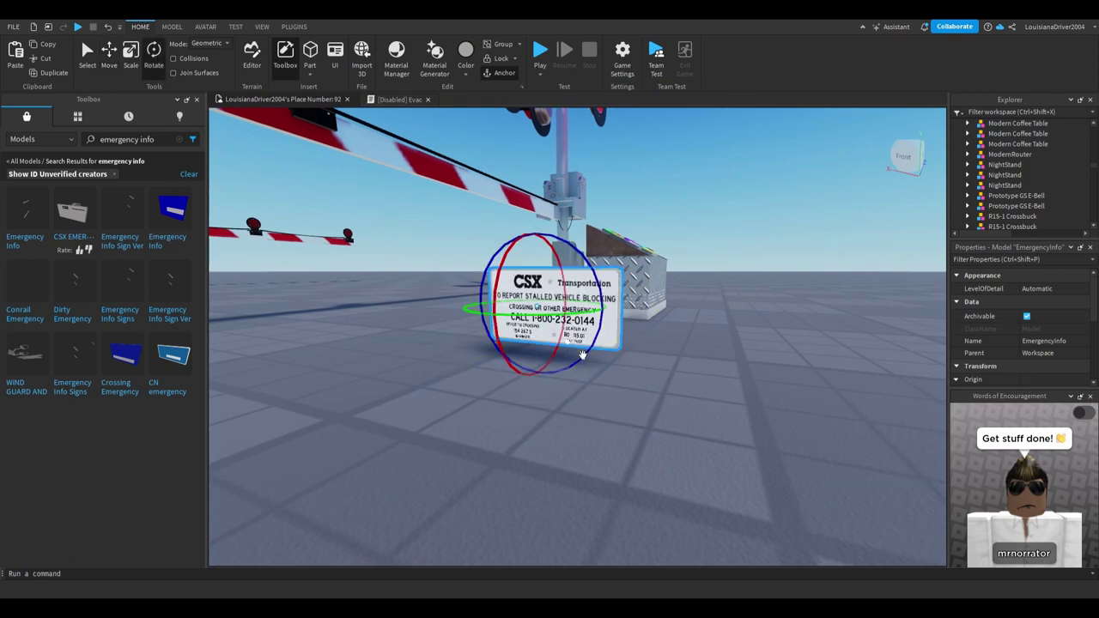
{"action": "right_click_drag", "start_coordinate": [595, 348], "coordinate": [595, 349]}
{"action": "key", "text": "s"}
{"action": "left_click_drag", "start_coordinate": [601, 367], "coordinate": [455, 399]}
{"action": "left_click", "coordinate": [54, 73]}
Place one CSX emergency sign on the ground between the gate base and the control box, ready for moving along its axes.
{"action": "left_click_drag", "start_coordinate": [652, 344], "coordinate": [663, 323]}
{"action": "right_click_drag", "start_coordinate": [664, 324], "coordinate": [664, 323]}
{"action": "key", "text": "w"}
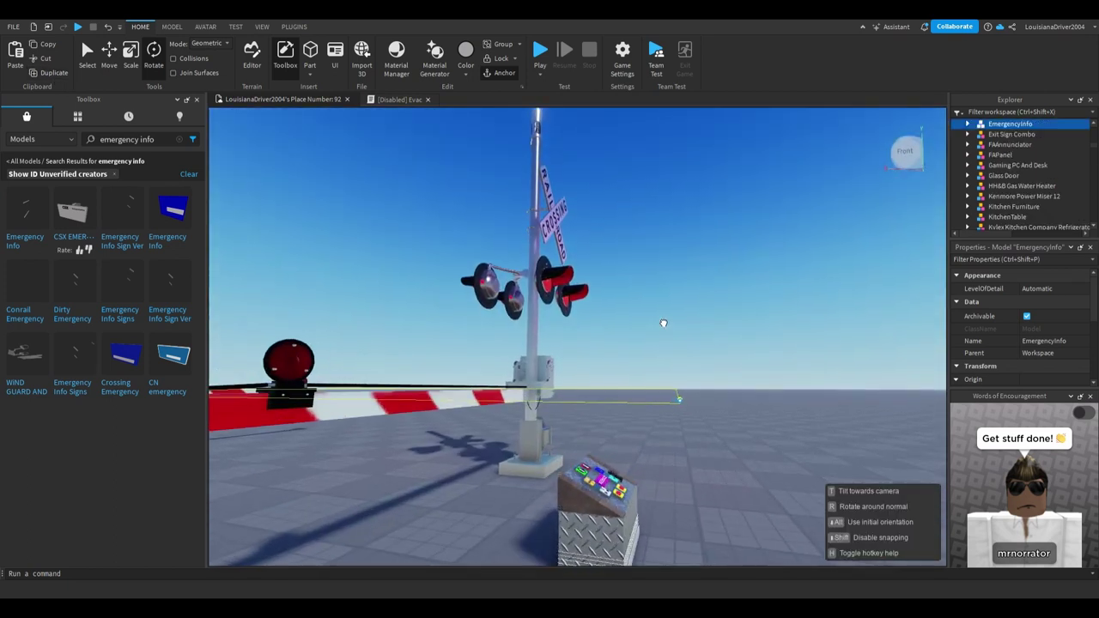
{"action": "left_click_drag", "start_coordinate": [663, 324], "coordinate": [663, 324]}
{"action": "right_click_drag", "start_coordinate": [664, 323], "coordinate": [663, 324]}
{"action": "key", "text": "w"}
{"action": "left_click_drag", "start_coordinate": [662, 323], "coordinate": [634, 494]}
{"action": "key", "text": "ctrl+2"}
{"action": "scroll", "coordinate": [878, 370], "scroll_direction": "down", "scroll_amount": 5}
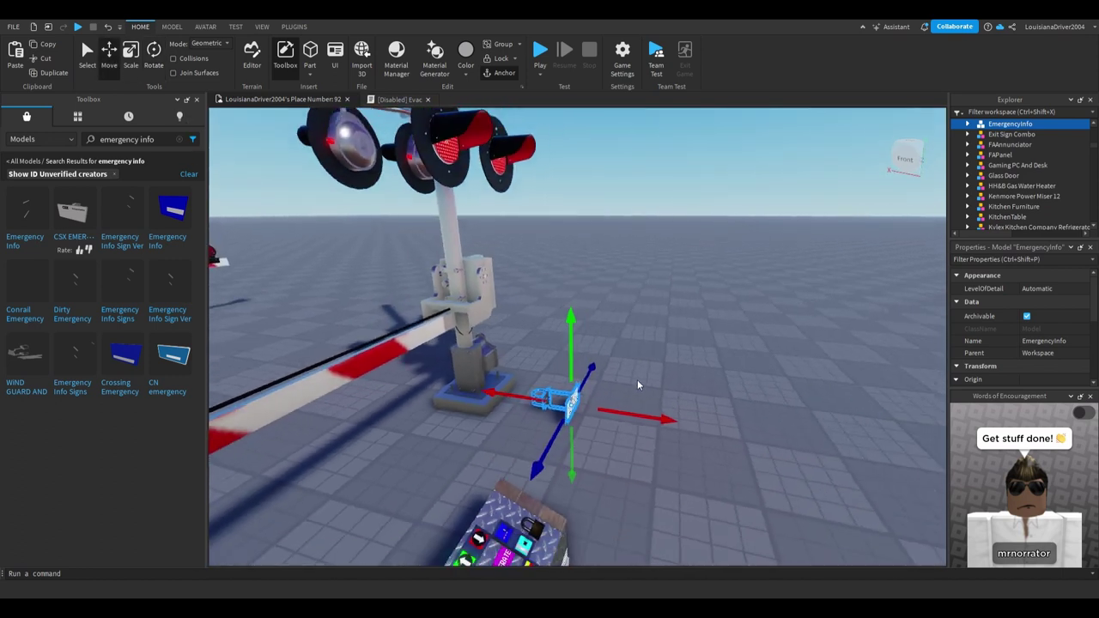
Raise the CSX sign about 8.33 studs and slide it about 4.38 studs onto the gate mast below the signal lights.
{"action": "left_click_drag", "start_coordinate": [573, 356], "coordinate": [576, 211]}
{"action": "key", "text": "w"}
{"action": "right_click_drag", "start_coordinate": [576, 211], "coordinate": [577, 210]}
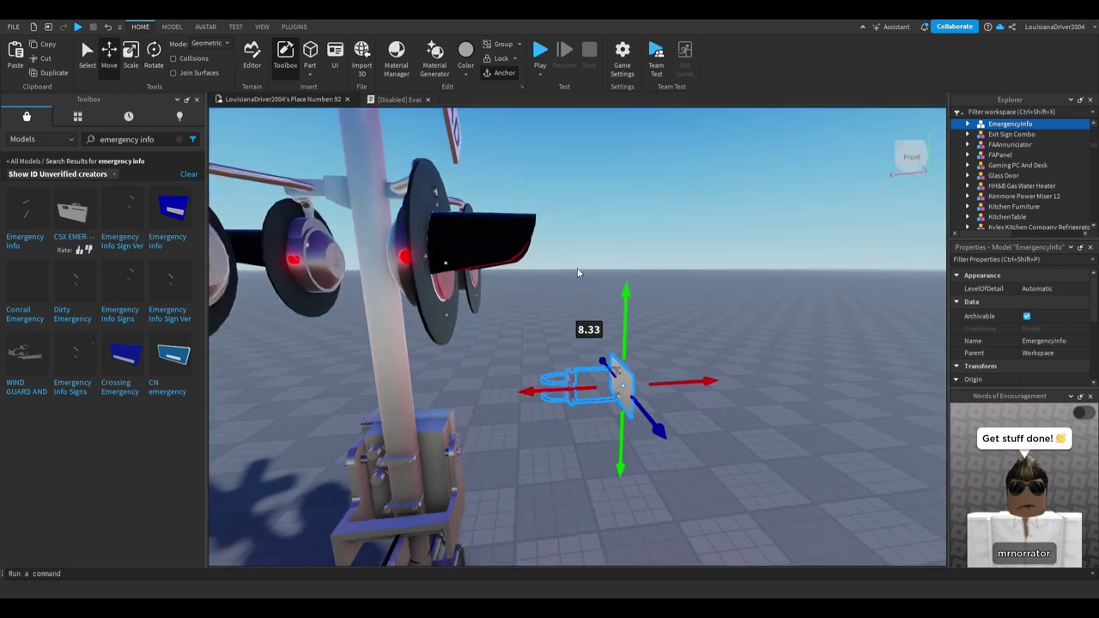
{"action": "key", "text": "a"}
{"action": "left_click_drag", "start_coordinate": [603, 405], "coordinate": [538, 417]}
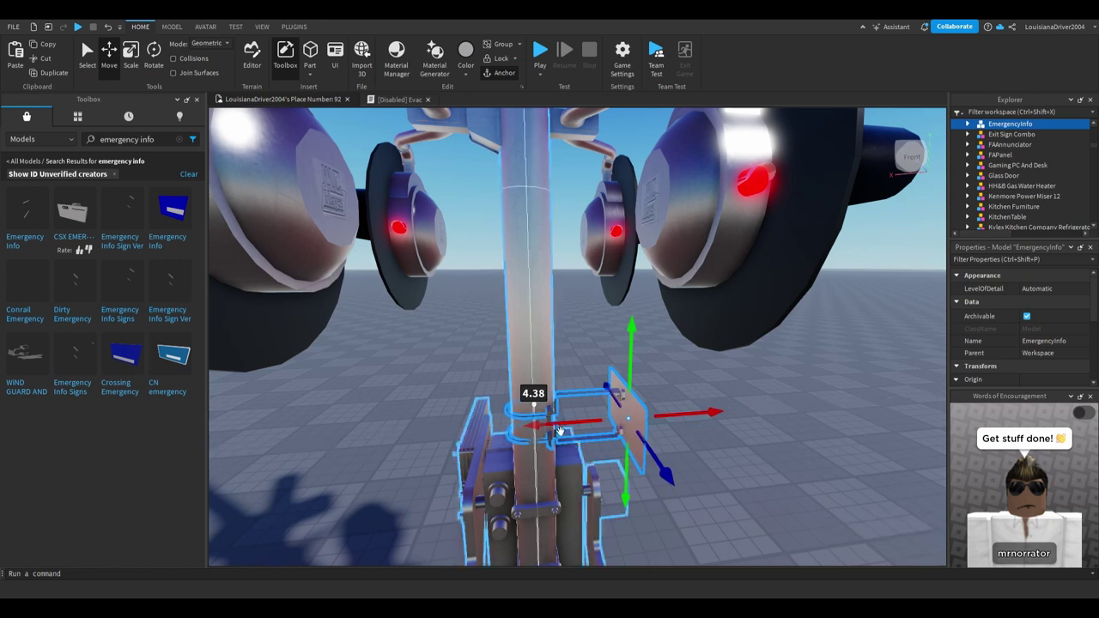
Fine-adjust the CSX sign so its brackets wrap around the mast, and lower it 0.4 studs.
{"action": "mouse_move", "coordinate": [661, 472]}
{"action": "left_mouse_down"}
{"action": "mouse_move", "coordinate": [653, 460]}
{"action": "mouse_move", "coordinate": [664, 472]}
{"action": "left_mouse_up"}
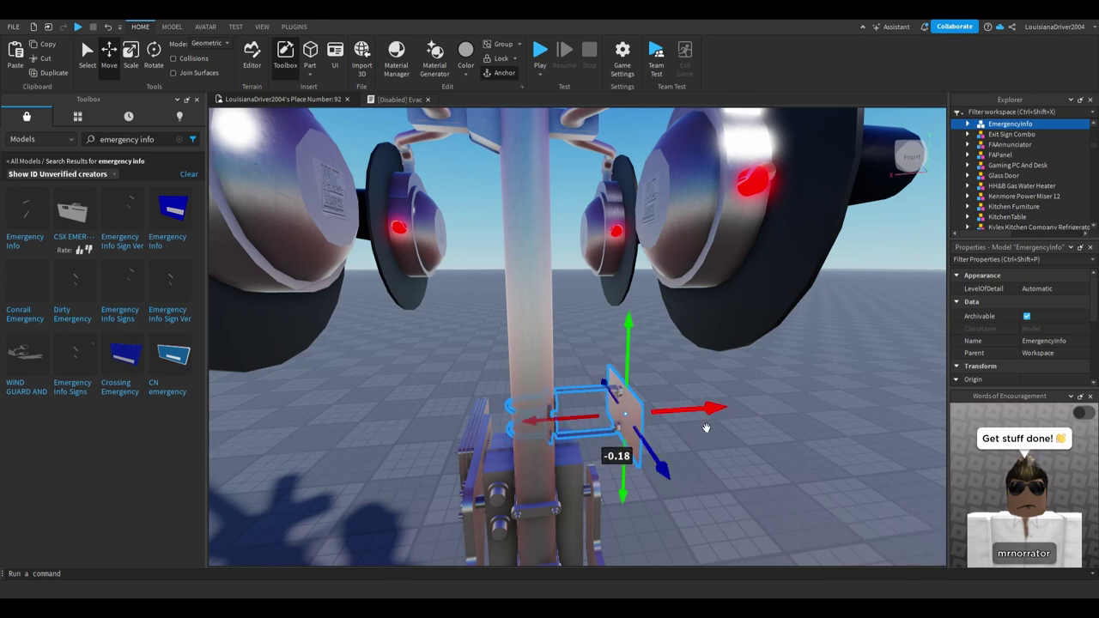
{"action": "left_click_drag", "start_coordinate": [705, 428], "coordinate": [711, 422]}
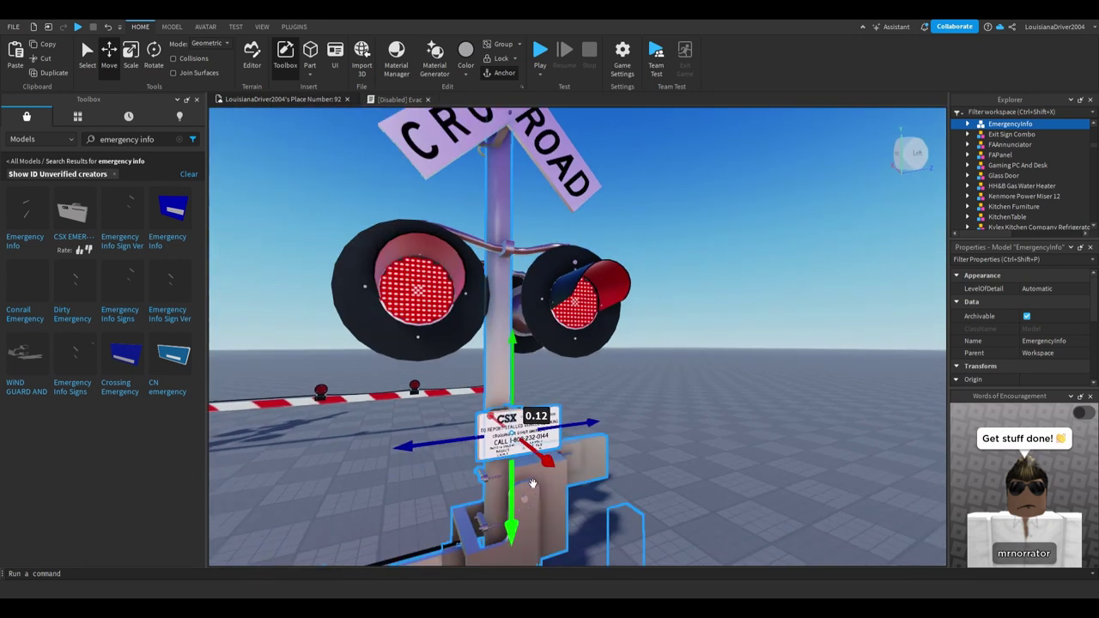
{"action": "left_click_drag", "start_coordinate": [532, 483], "coordinate": [532, 512]}
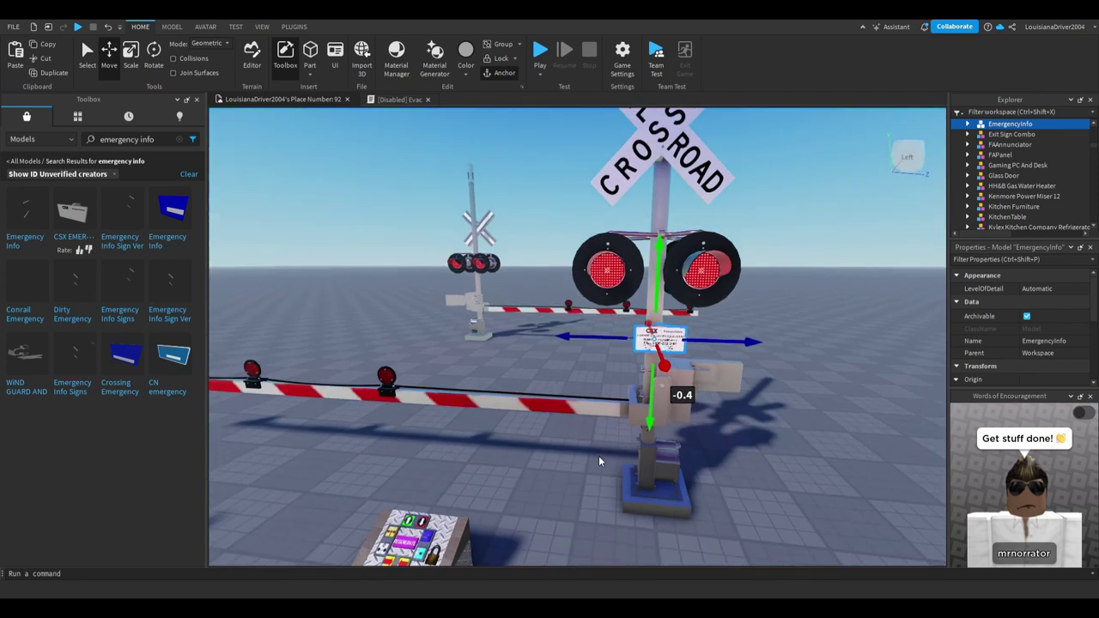
Move the second CSX sign to the ground beside the other gate and rotate it about its vertical axis.
{"action": "key", "text": "s"}
{"action": "key", "text": "a"}
{"action": "key", "text": "w"}
{"action": "left_click_drag", "start_coordinate": [431, 504], "coordinate": [445, 479]}
{"action": "key", "text": "w"}
{"action": "left_click", "coordinate": [153, 63]}
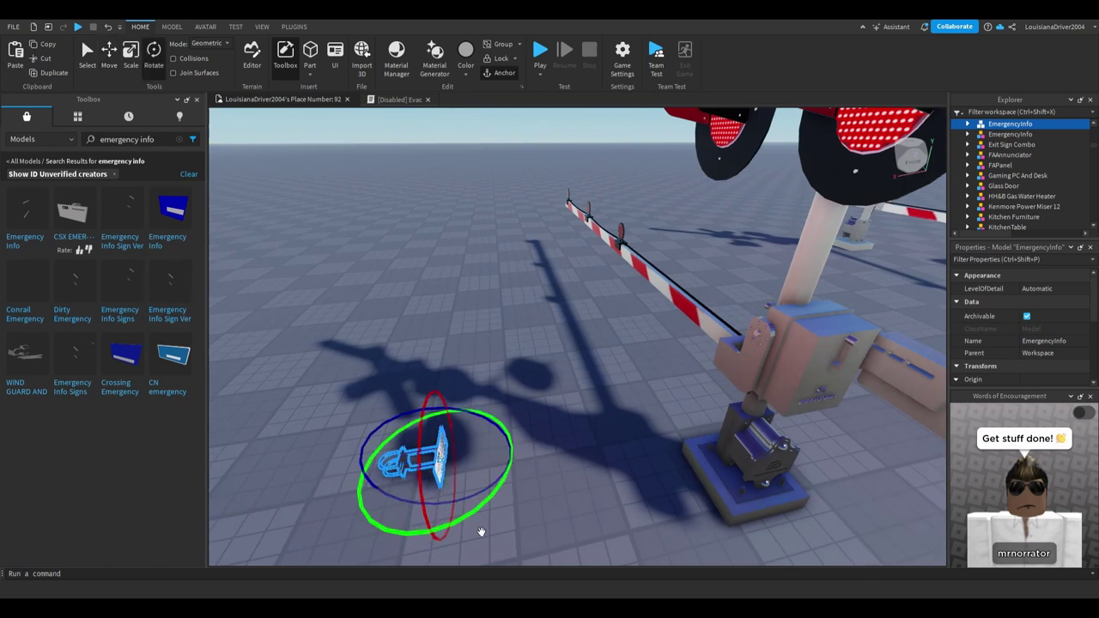
{"action": "left_click_drag", "start_coordinate": [481, 530], "coordinate": [413, 367]}
{"action": "left_click_drag", "start_coordinate": [442, 468], "coordinate": [584, 494]}
Raise the second CSX sign and slide it about 5.49 studs to the other gate's mast below the signal lights.
{"action": "key", "text": "ctrl+2"}
{"action": "right_click_drag", "start_coordinate": [587, 474], "coordinate": [587, 438]}
{"action": "left_click_drag", "start_coordinate": [508, 408], "coordinate": [508, 304]}
{"action": "right_click_drag", "start_coordinate": [593, 349], "coordinate": [593, 331]}
{"action": "key", "text": "w"}
{"action": "left_click_drag", "start_coordinate": [447, 526], "coordinate": [731, 509]}
{"action": "right_click_drag", "start_coordinate": [730, 509], "coordinate": [739, 525]}
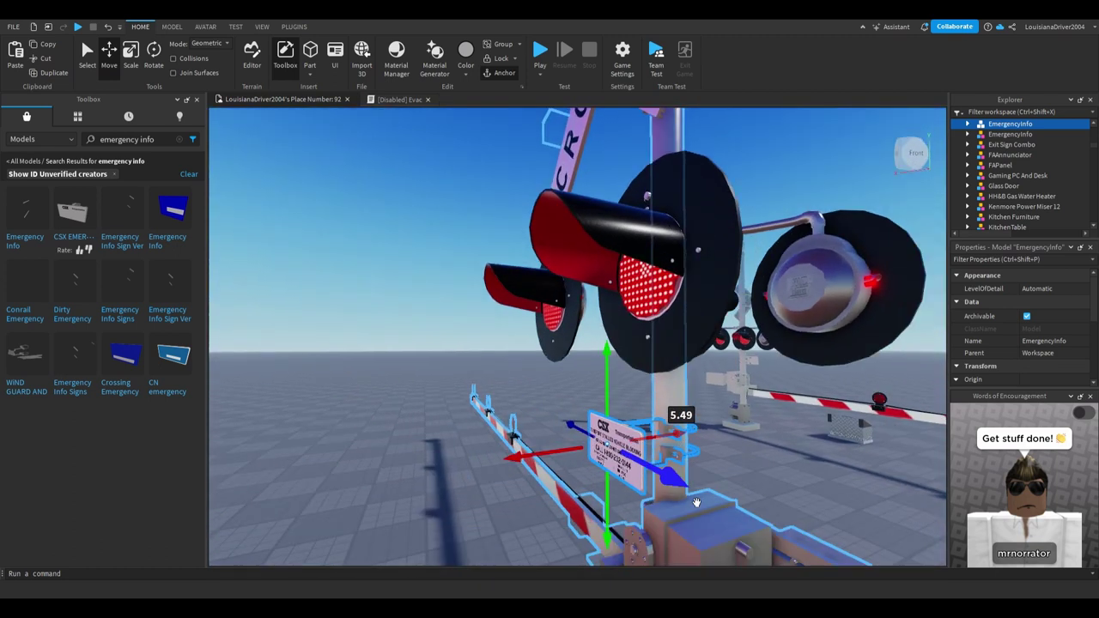
Fine-adjust the second CSX sign's fit on the other gate's mast and deselect it.
{"action": "left_click_drag", "start_coordinate": [681, 483], "coordinate": [667, 475]}
{"action": "left_click_drag", "start_coordinate": [554, 447], "coordinate": [557, 445]}
{"action": "key", "text": "s"}
{"action": "key", "text": "d"}
{"action": "right_click_drag", "start_coordinate": [557, 445], "coordinate": [663, 389]}
{"action": "key", "text": "d"}
{"action": "left_click", "coordinate": [743, 418]}
{"action": "key", "text": "d"}
{"action": "right_click_drag", "start_coordinate": [742, 418], "coordinate": [742, 419]}
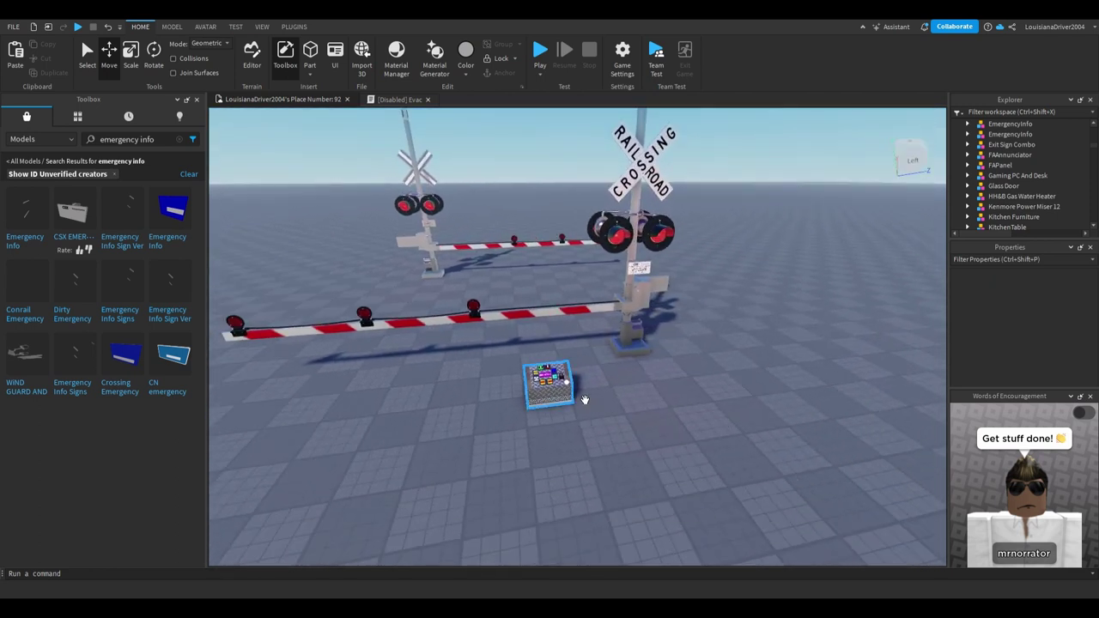
Select the crossing's control box and expand its Configuration to examine the available settings.
{"action": "left_click", "coordinate": [582, 399]}
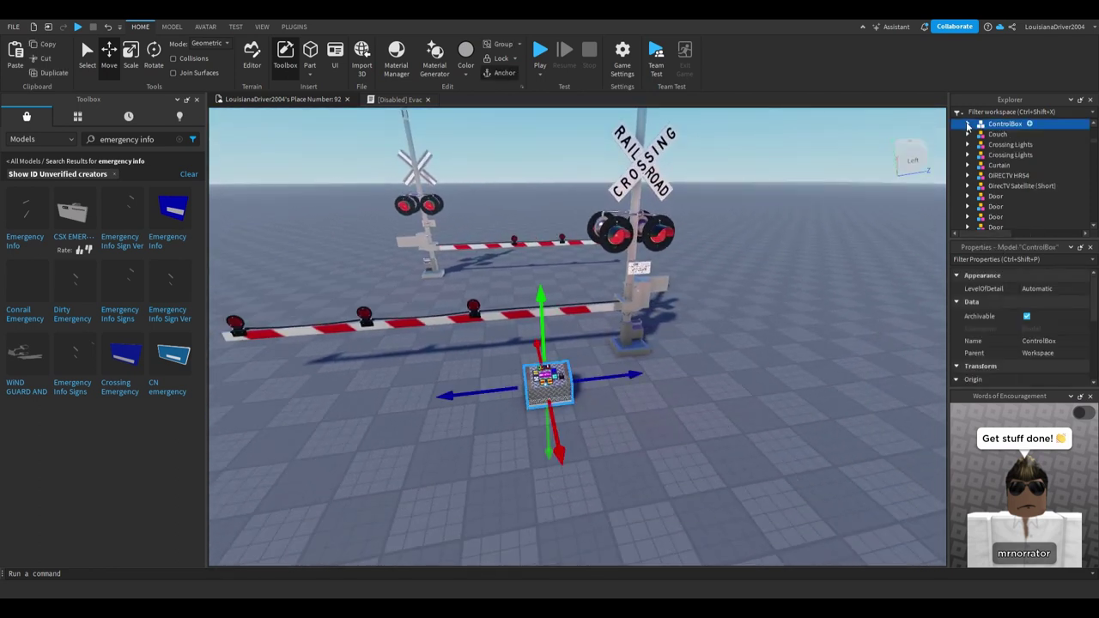
{"action": "left_click", "coordinate": [969, 124]}
{"action": "scroll", "coordinate": [996, 163], "scroll_direction": "down", "scroll_amount": 6}
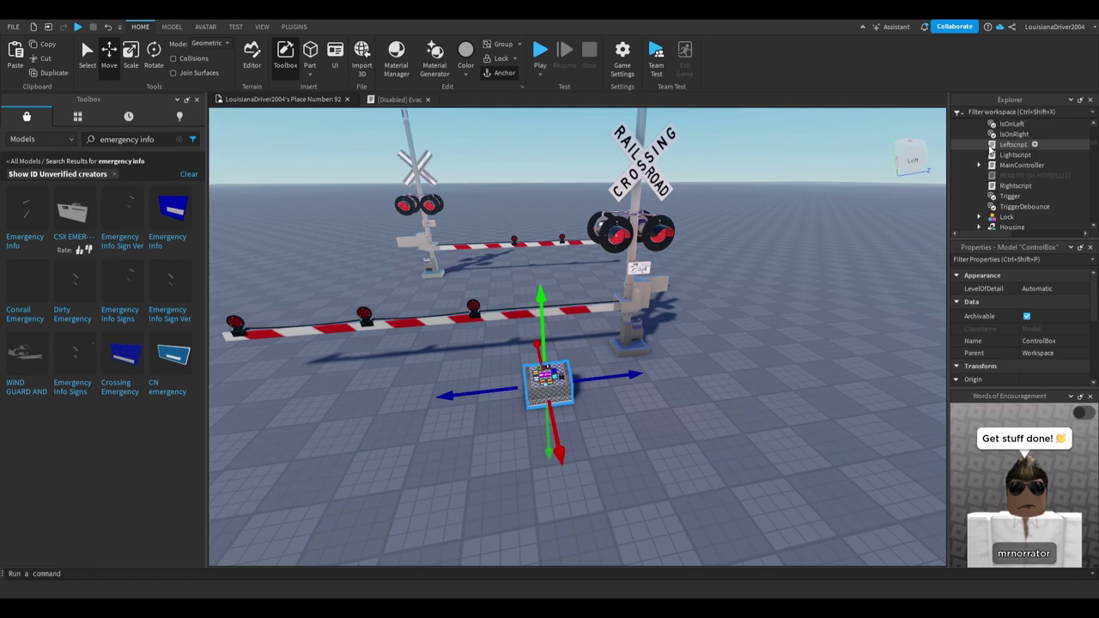
{"action": "scroll", "coordinate": [991, 163], "scroll_direction": "down", "scroll_amount": 4}
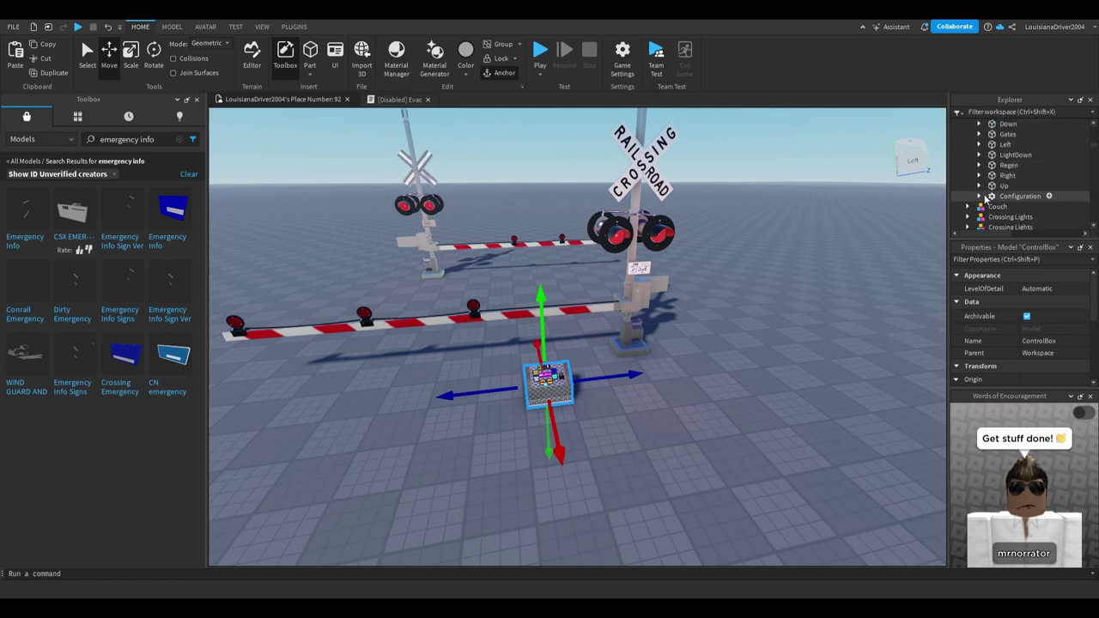
{"action": "left_click", "coordinate": [981, 196]}
{"action": "scroll", "coordinate": [983, 191], "scroll_direction": "down", "scroll_amount": 1}
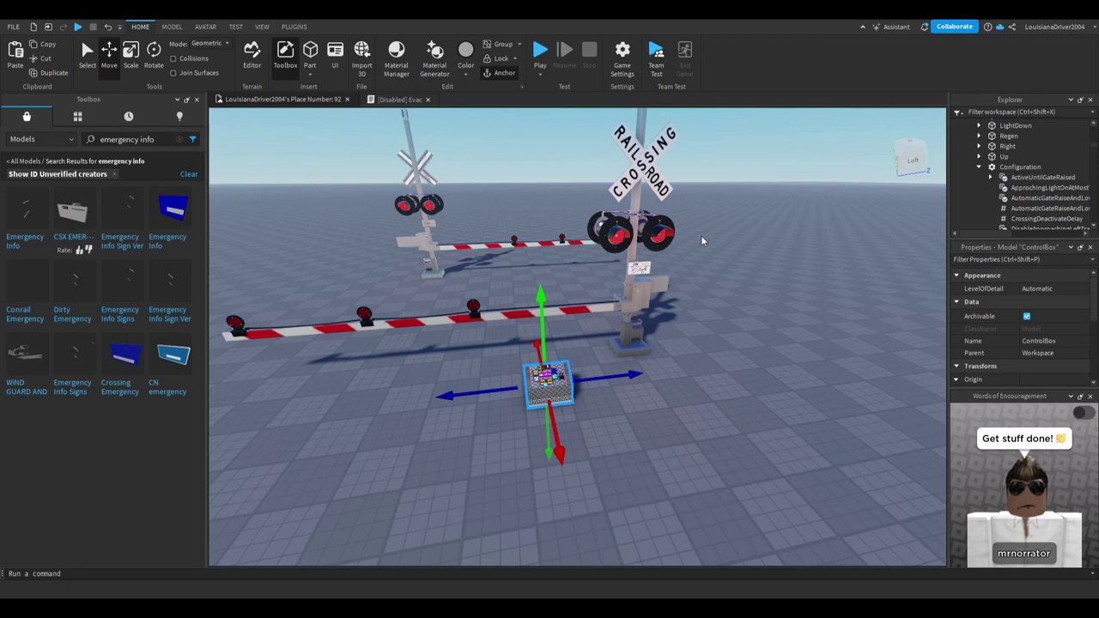
{"action": "right_click_drag", "start_coordinate": [727, 304], "coordinate": [728, 302]}
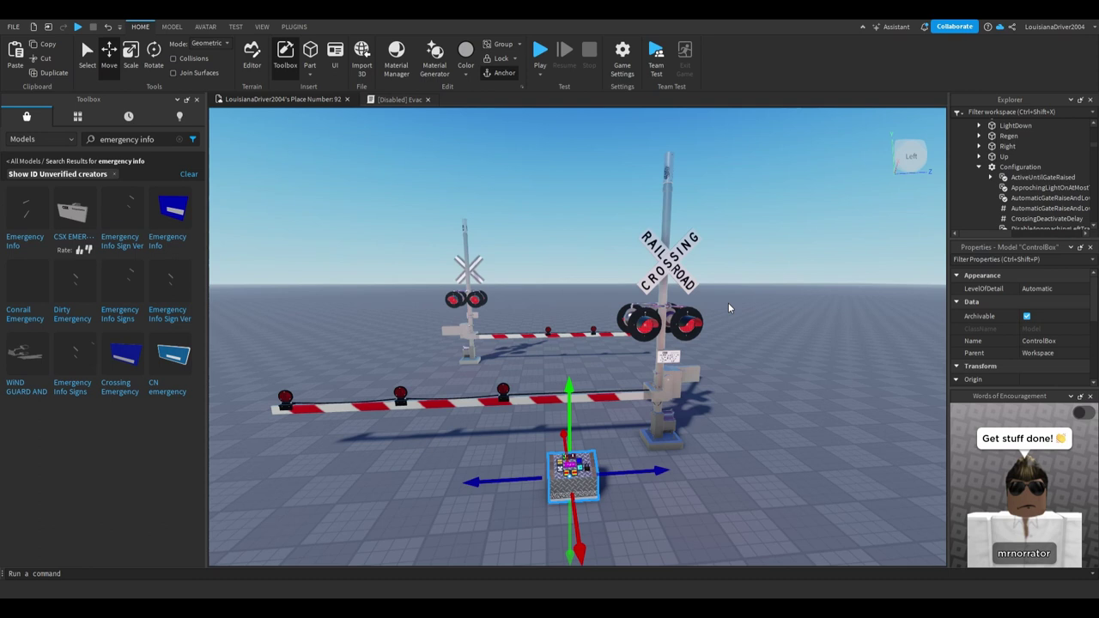
{"action": "mouse_move", "coordinate": [728, 303]}
{"action": "right_mouse_down"}
{"action": "mouse_move", "coordinate": [746, 321]}
{"action": "mouse_move", "coordinate": [728, 307]}
{"action": "right_mouse_up"}
{"action": "key", "text": "a"}
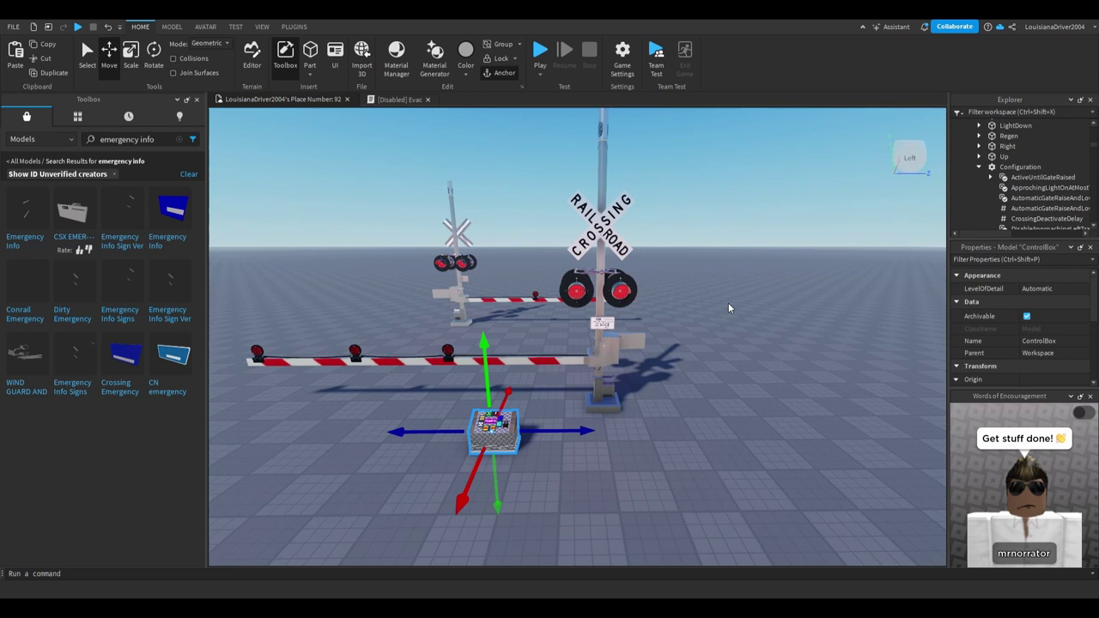
{"action": "right_click_drag", "start_coordinate": [728, 302], "coordinate": [727, 302]}
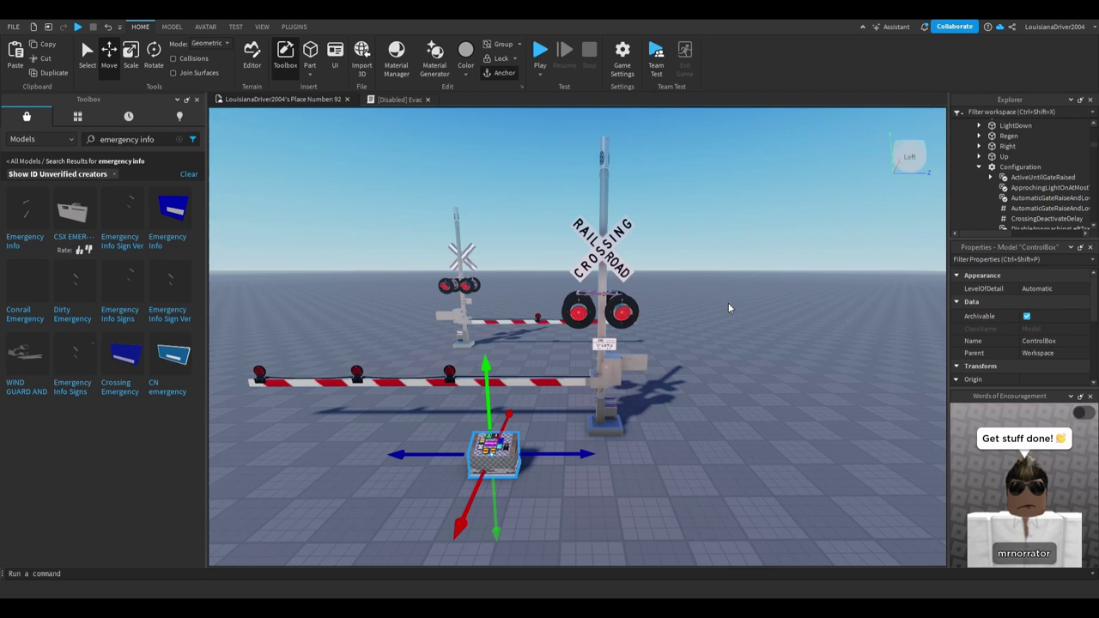
{"action": "right_click_drag", "start_coordinate": [728, 302], "coordinate": [728, 302]}
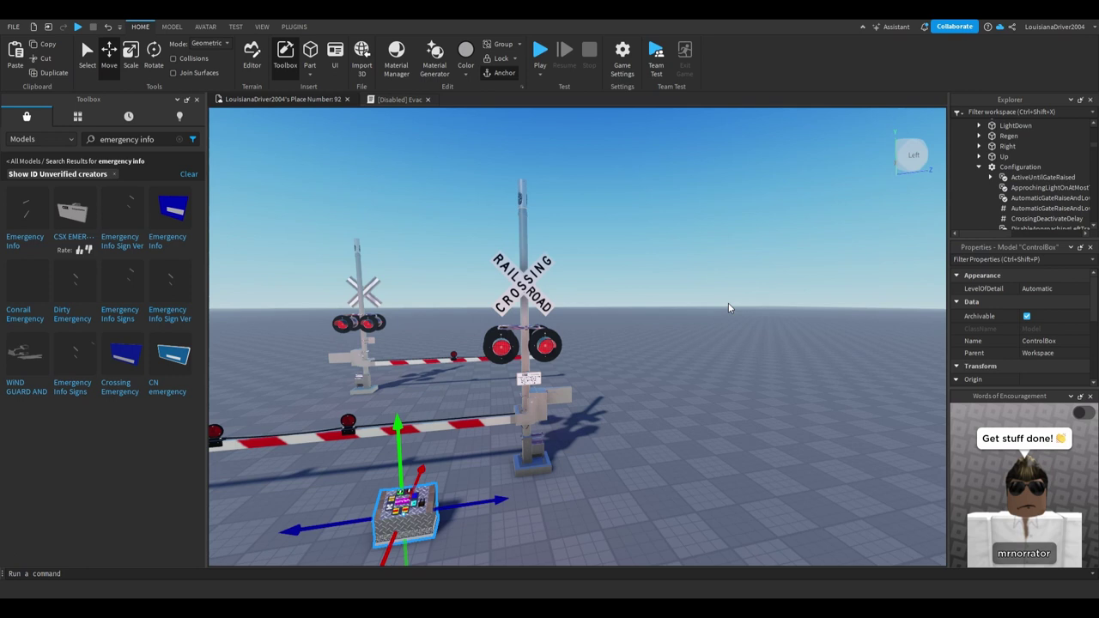
{"action": "right_click_drag", "start_coordinate": [727, 302], "coordinate": [728, 308]}
{"action": "key", "text": "s"}
{"action": "key", "text": "a"}
{"action": "key", "text": "w"}
{"action": "key", "text": "a"}
{"action": "key", "text": "w"}
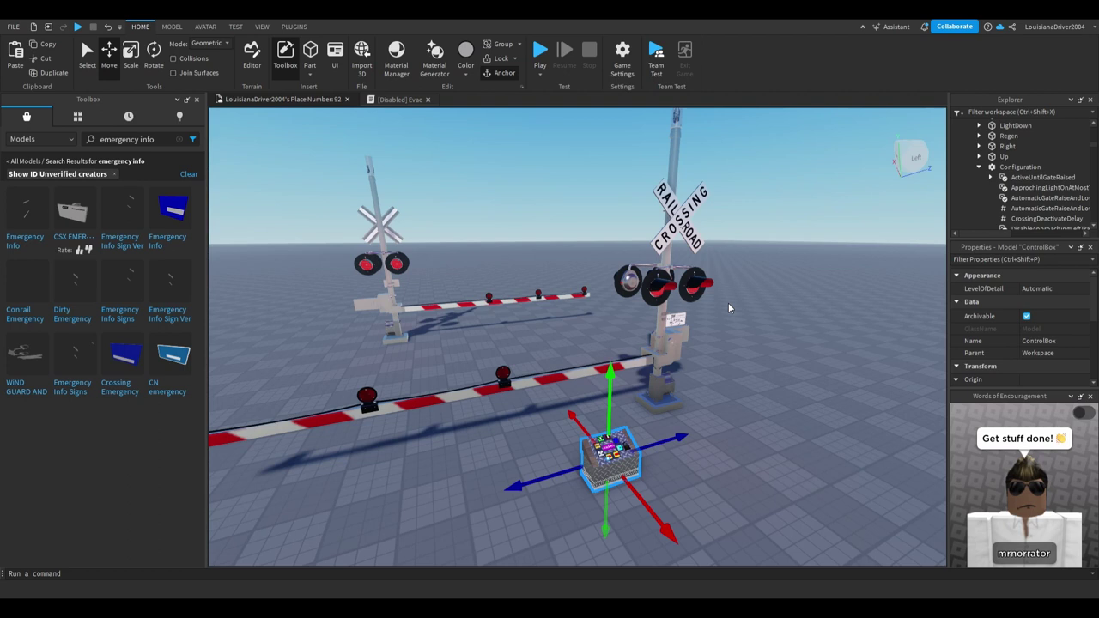
Expand ActiveUntilGateRaised in the control box's Configuration and enable its NoBellWhenGateRaised value.
{"action": "key", "text": "d"}
{"action": "right_click_drag", "start_coordinate": [729, 307], "coordinate": [730, 305]}
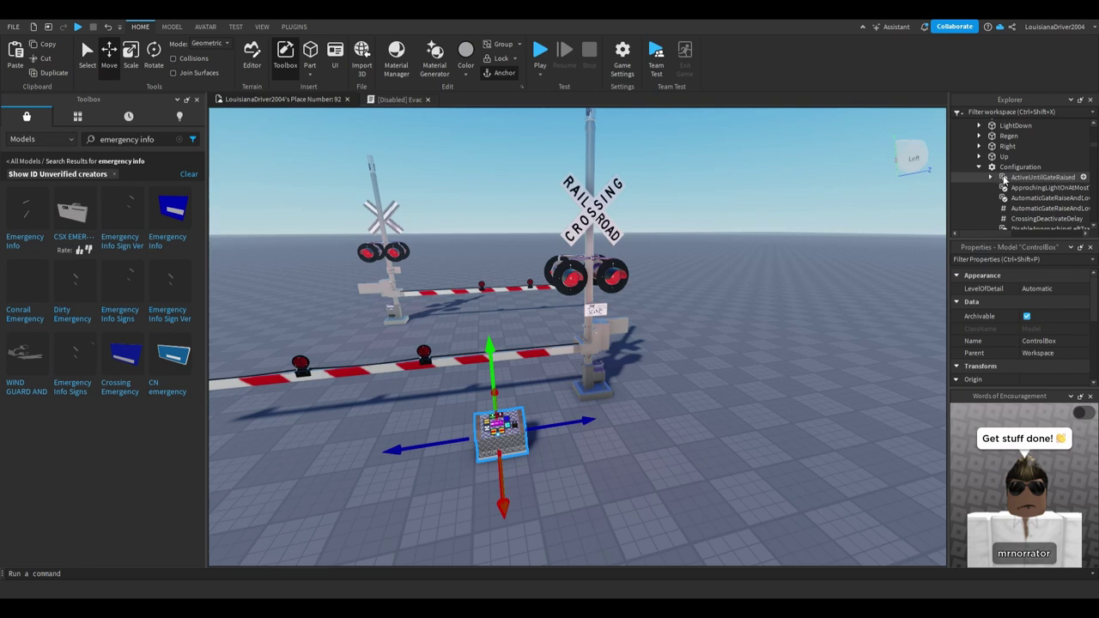
{"action": "left_click", "coordinate": [991, 178]}
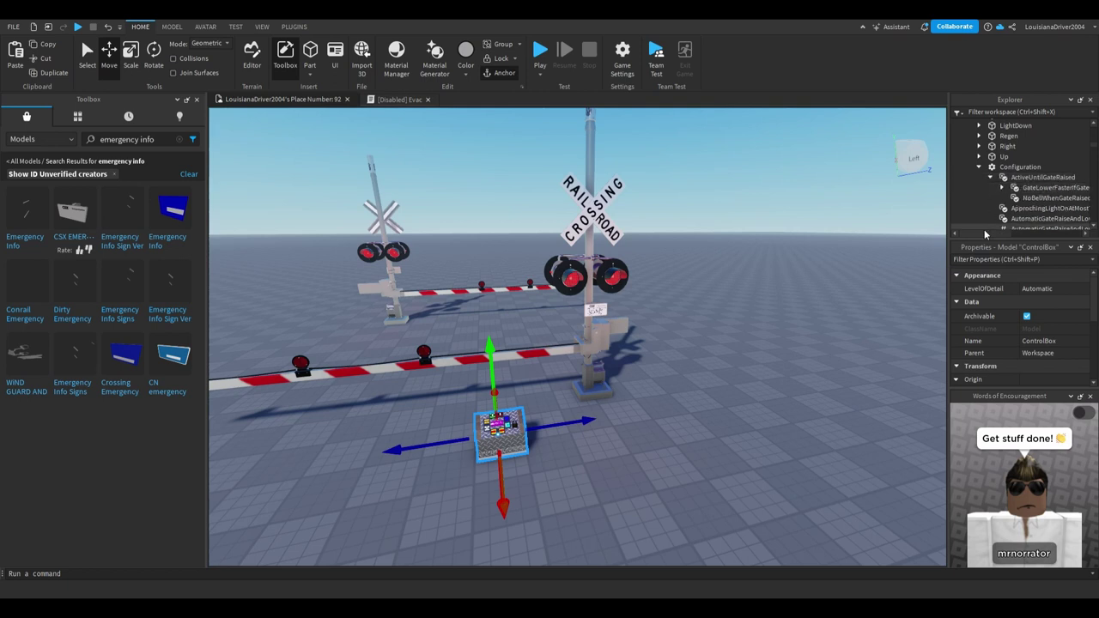
{"action": "left_click_drag", "start_coordinate": [984, 234], "coordinate": [995, 234]}
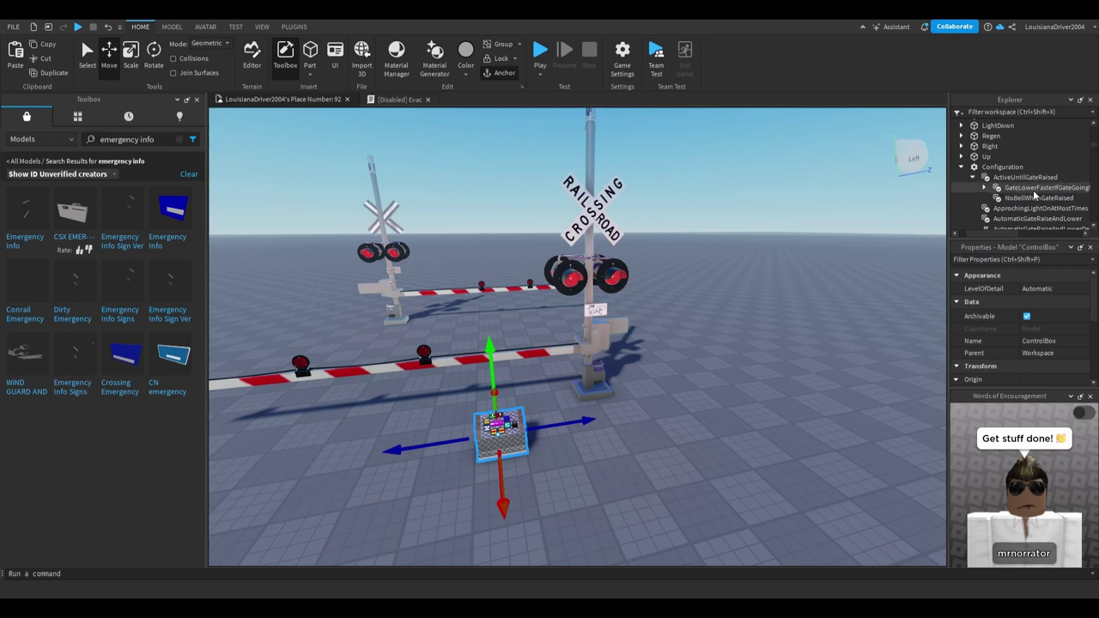
{"action": "left_click", "coordinate": [1022, 234]}
{"action": "left_click_drag", "start_coordinate": [1022, 236], "coordinate": [961, 239]}
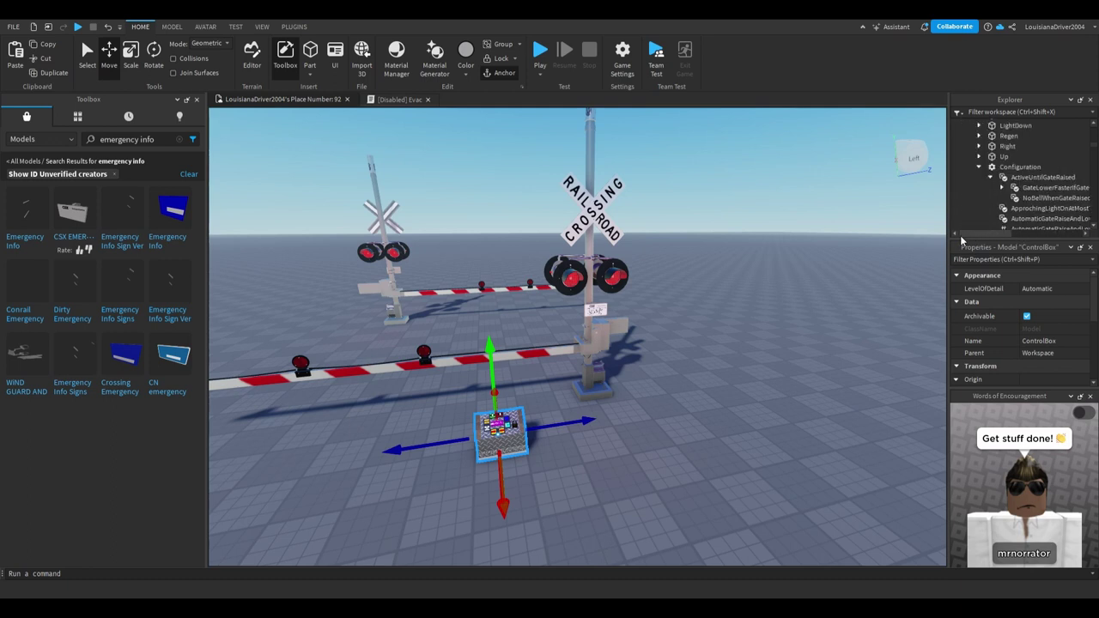
{"action": "left_click", "coordinate": [1047, 198]}
{"action": "left_click", "coordinate": [1028, 341]}
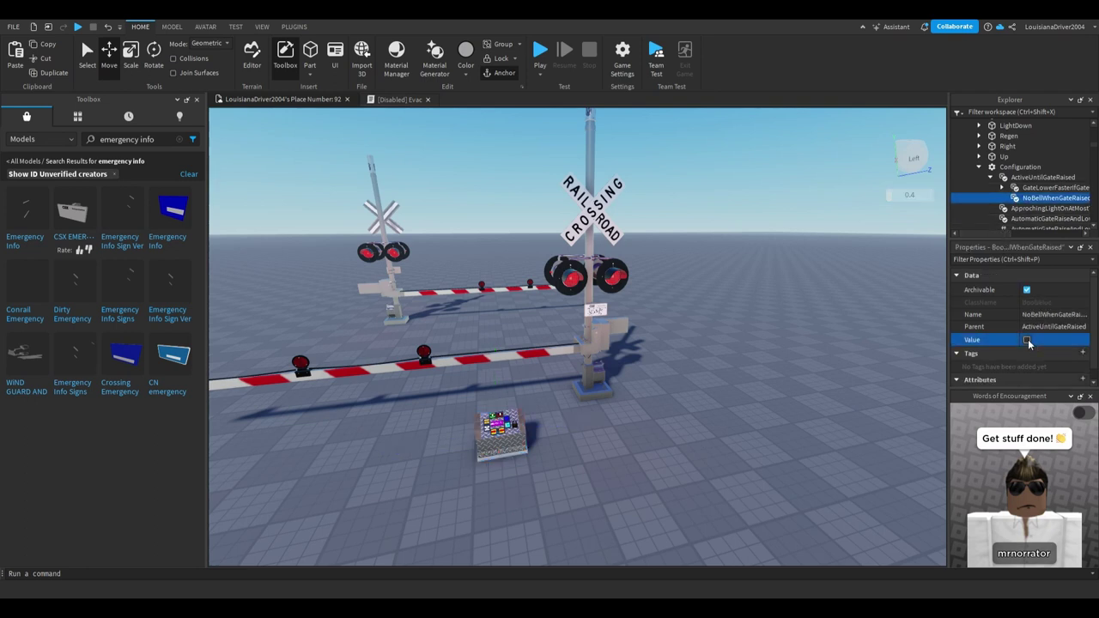
{"action": "left_click", "coordinate": [1026, 340]}
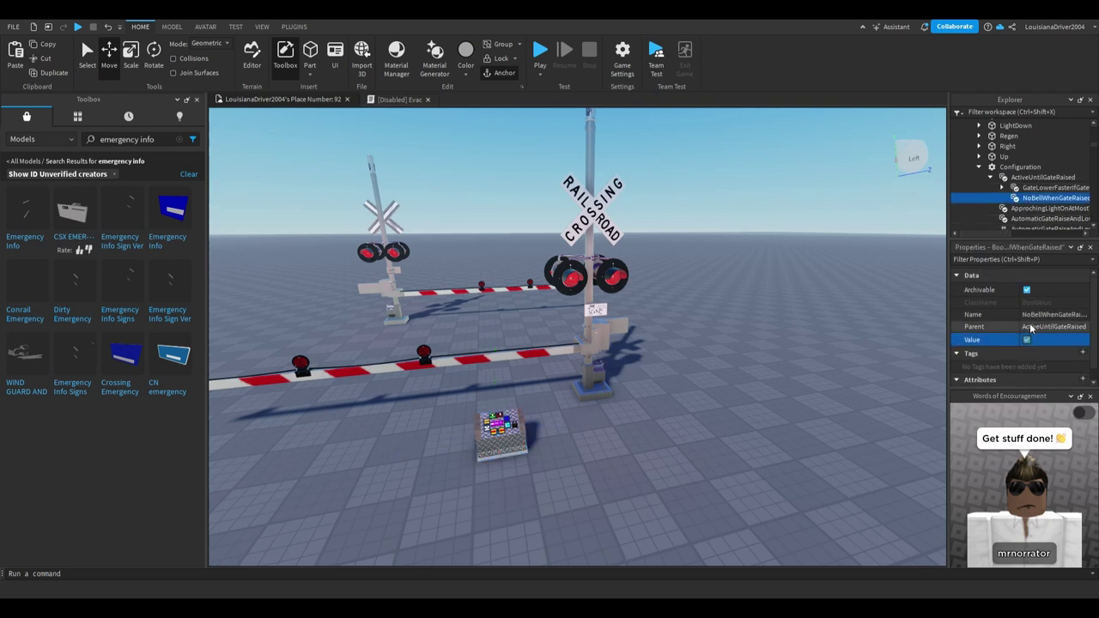
Review the ActiveUntilGateRaised, NoBellWhenGateLowered and NoBellWhenGateRaised values in the Configuration and collapse the ActiveUntilGateRaised entry.
{"action": "left_click", "coordinate": [1035, 178]}
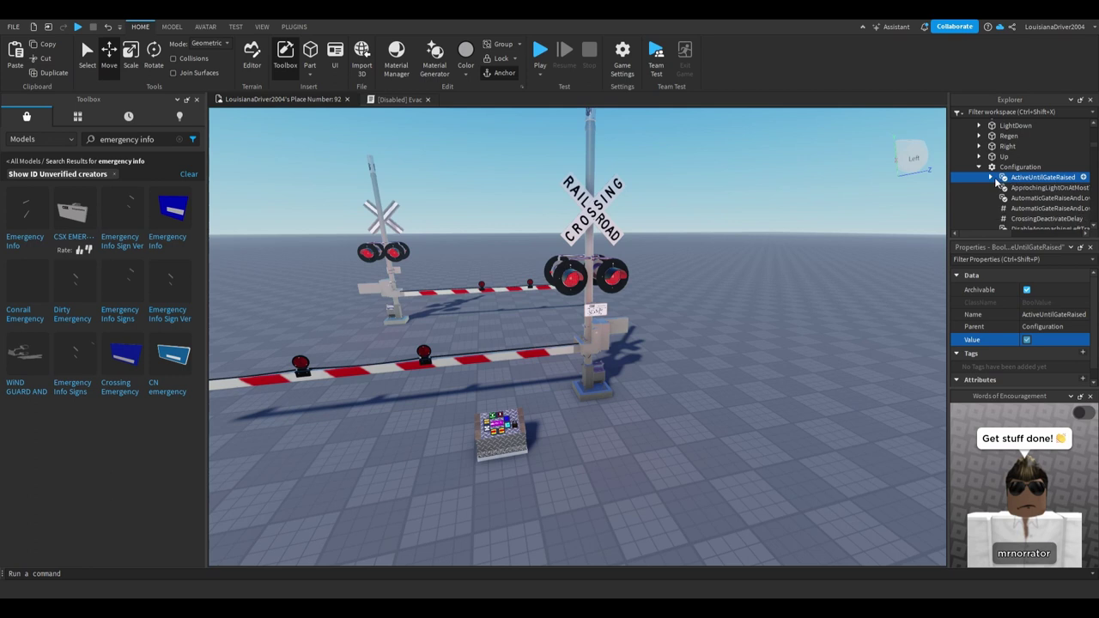
{"action": "scroll", "coordinate": [997, 182], "scroll_direction": "down", "scroll_amount": 5}
{"action": "scroll", "coordinate": [998, 182], "scroll_direction": "down", "scroll_amount": 1}
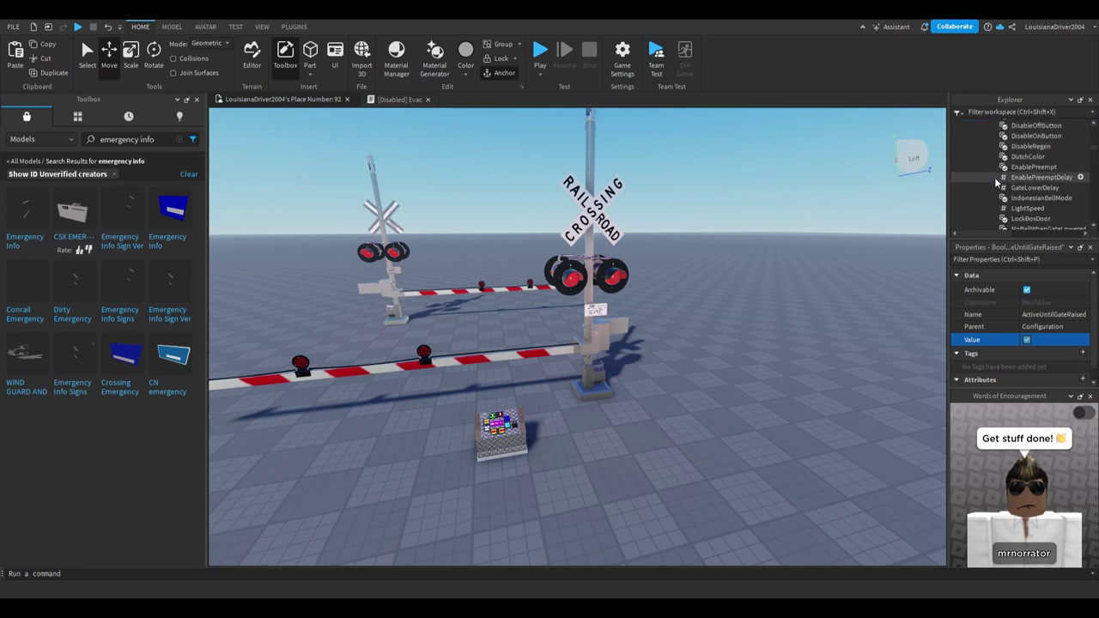
{"action": "scroll", "coordinate": [997, 182], "scroll_direction": "down", "scroll_amount": 1}
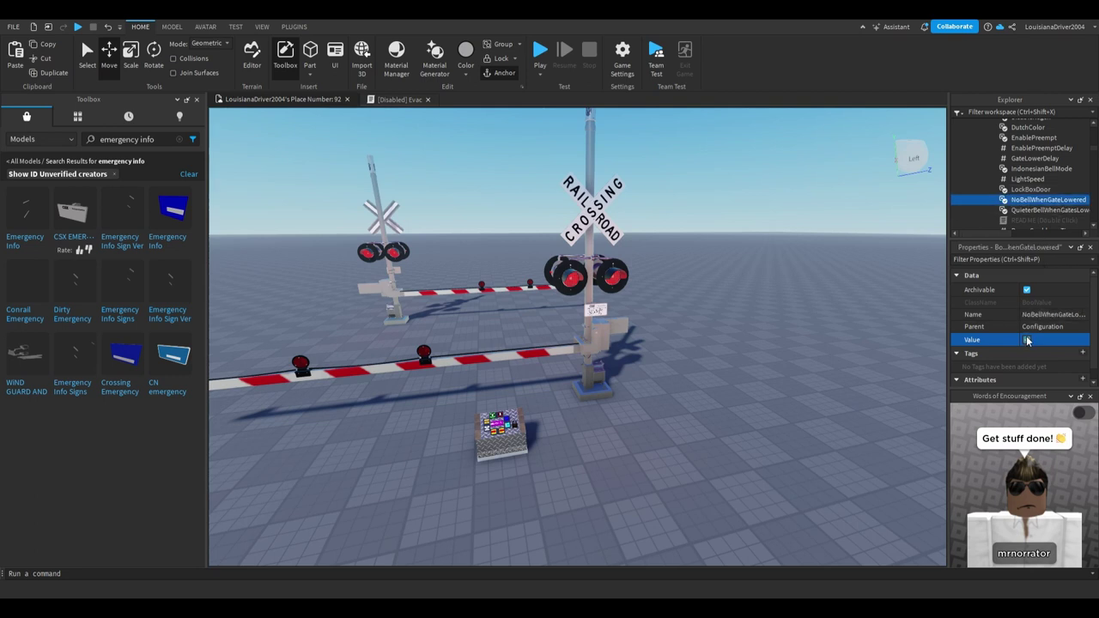
{"action": "scroll", "coordinate": [1030, 171], "scroll_direction": "up", "scroll_amount": 6}
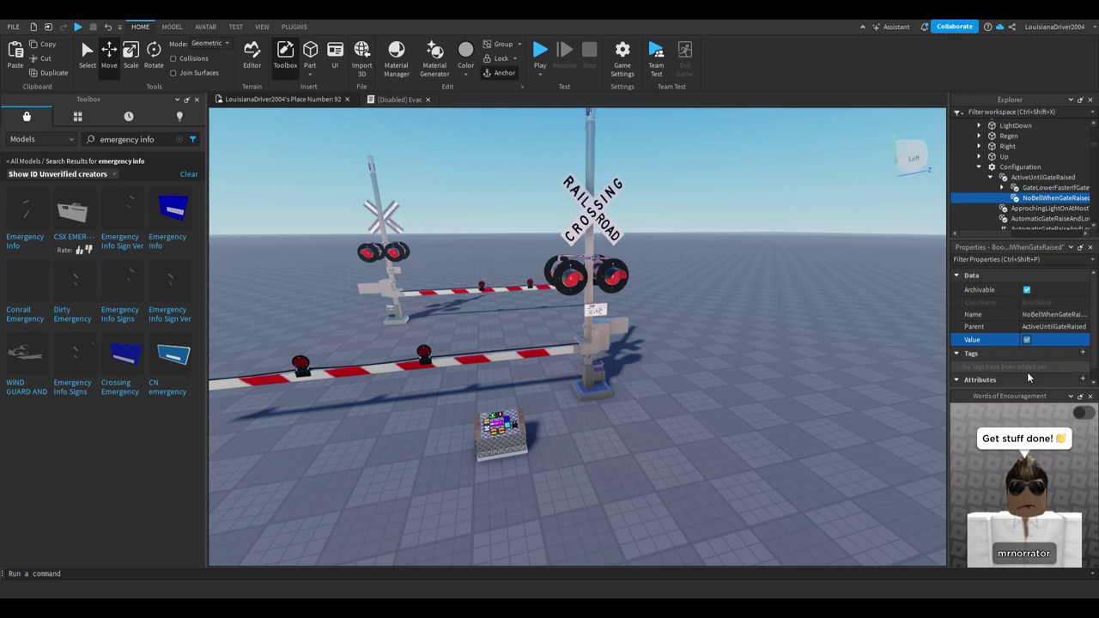
{"action": "left_click", "coordinate": [992, 177]}
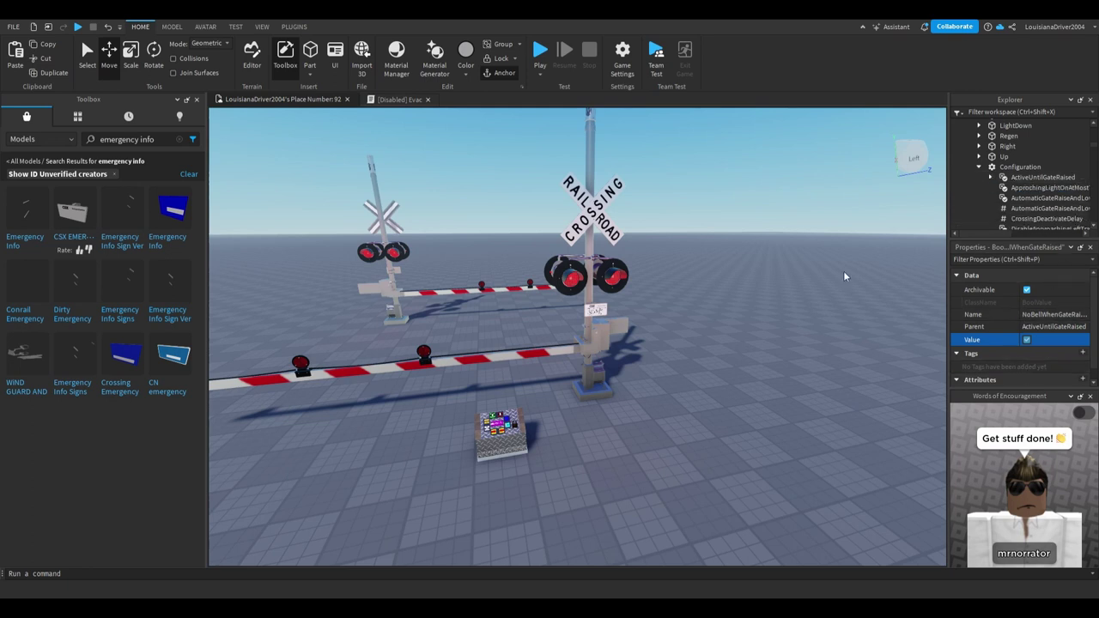
Group the control box with both crossing gates, their signal lights and their electronic bells, and clear the selection.
{"action": "scroll", "coordinate": [716, 386], "scroll_direction": "down", "scroll_amount": 5}
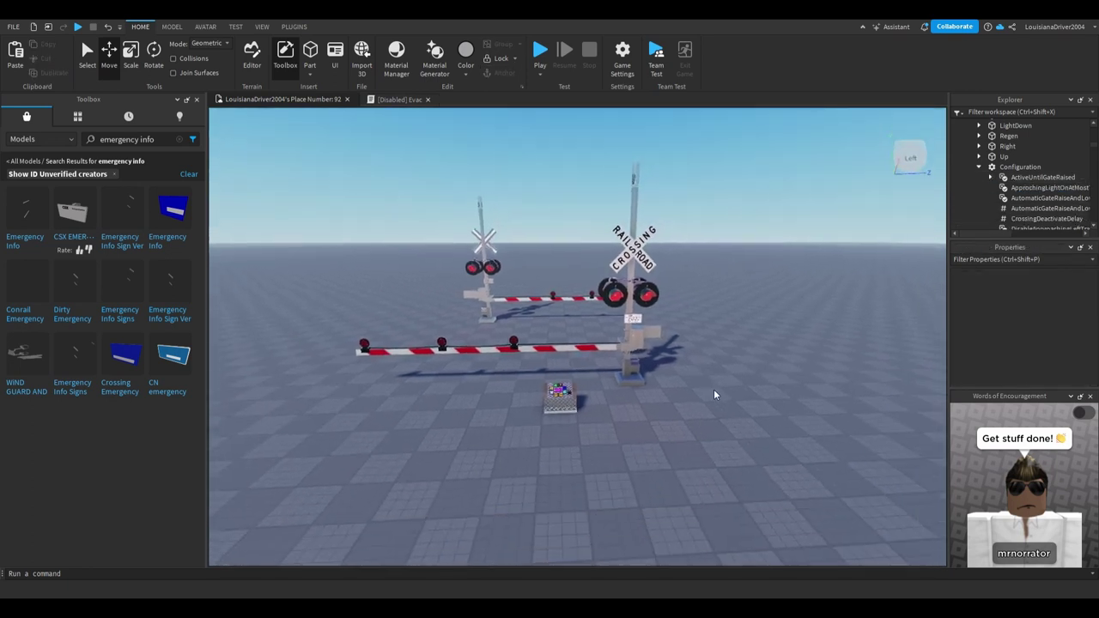
{"action": "right_click_drag", "start_coordinate": [713, 390], "coordinate": [713, 390]}
{"action": "scroll", "coordinate": [470, 281], "scroll_direction": "up", "scroll_amount": 2}
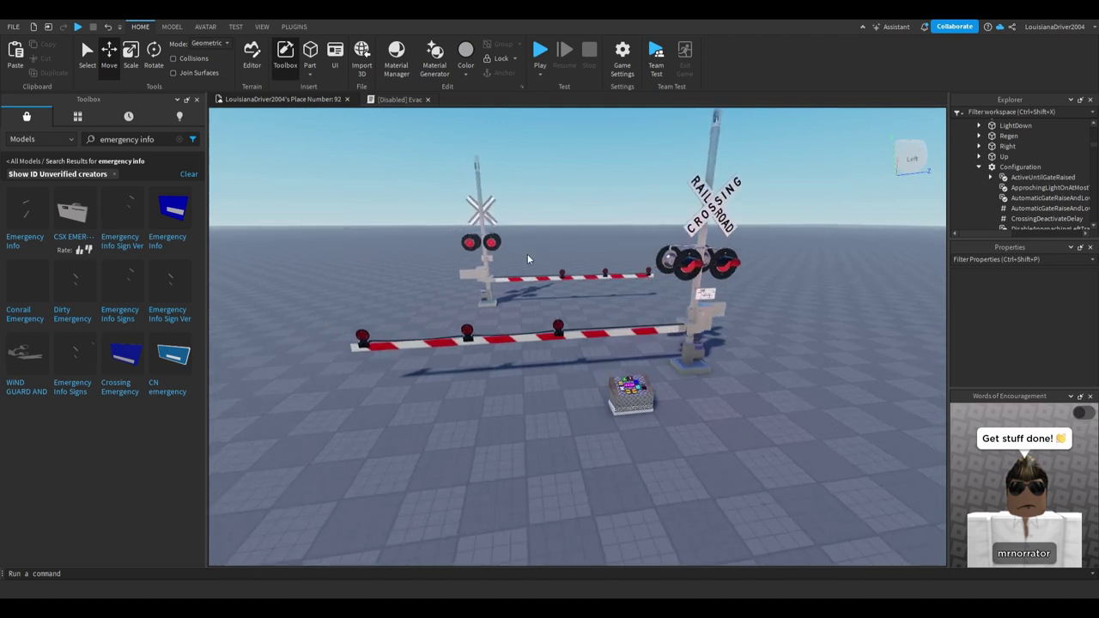
{"action": "left_click", "coordinate": [629, 399]}
{"action": "left_click", "coordinate": [86, 56]}
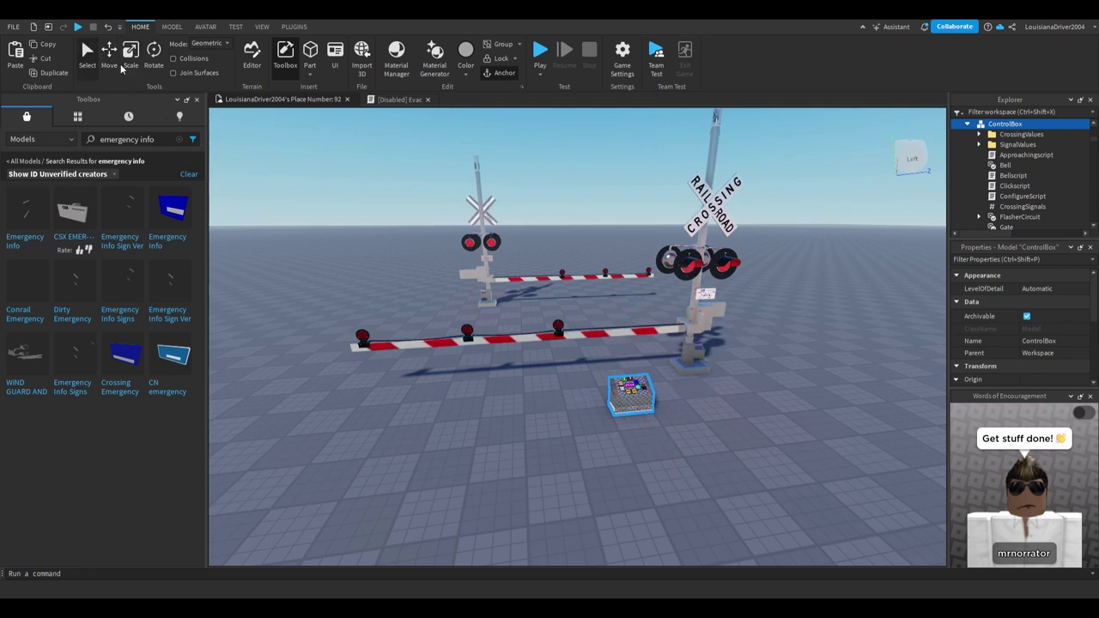
{"action": "left_click", "coordinate": [713, 338], "text": "ctrl"}
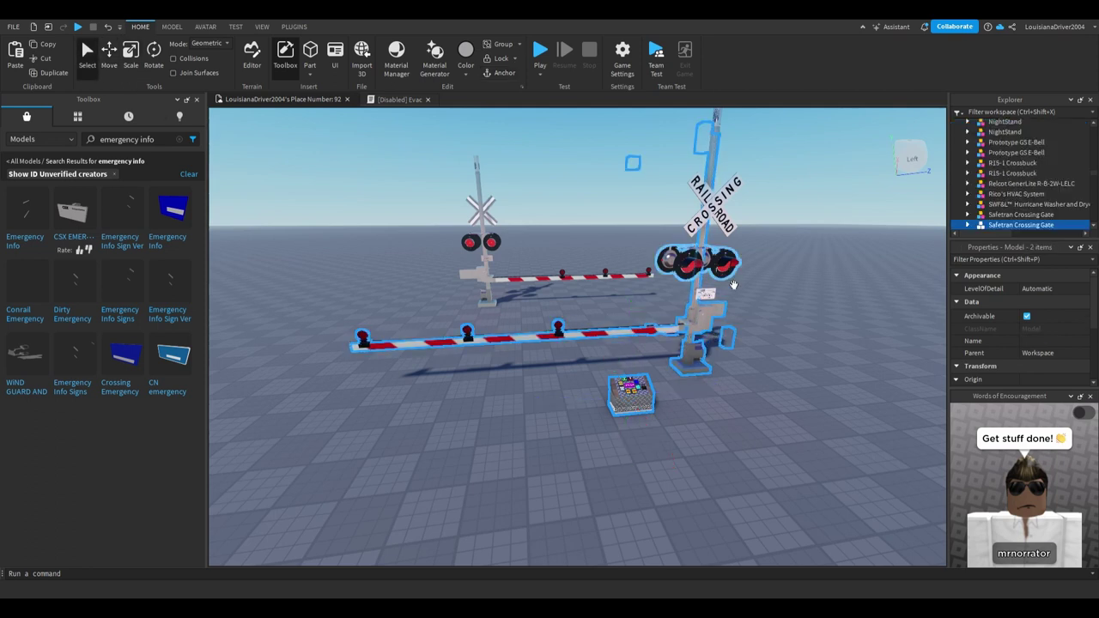
{"action": "right_click_drag", "start_coordinate": [800, 336], "coordinate": [786, 330]}
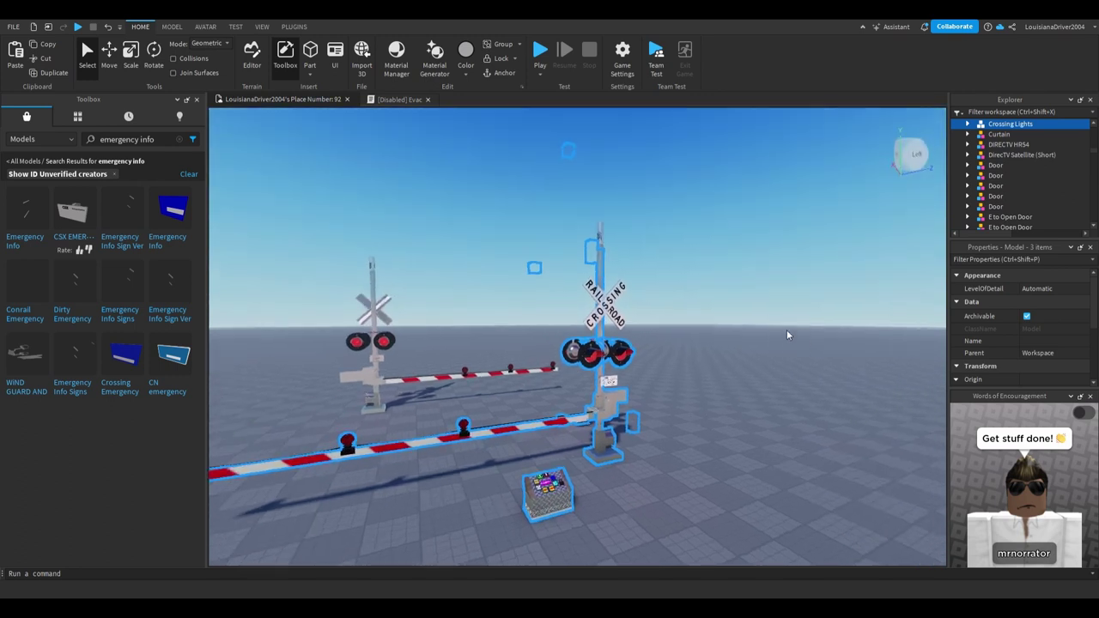
{"action": "left_click", "coordinate": [600, 239], "text": "ctrl"}
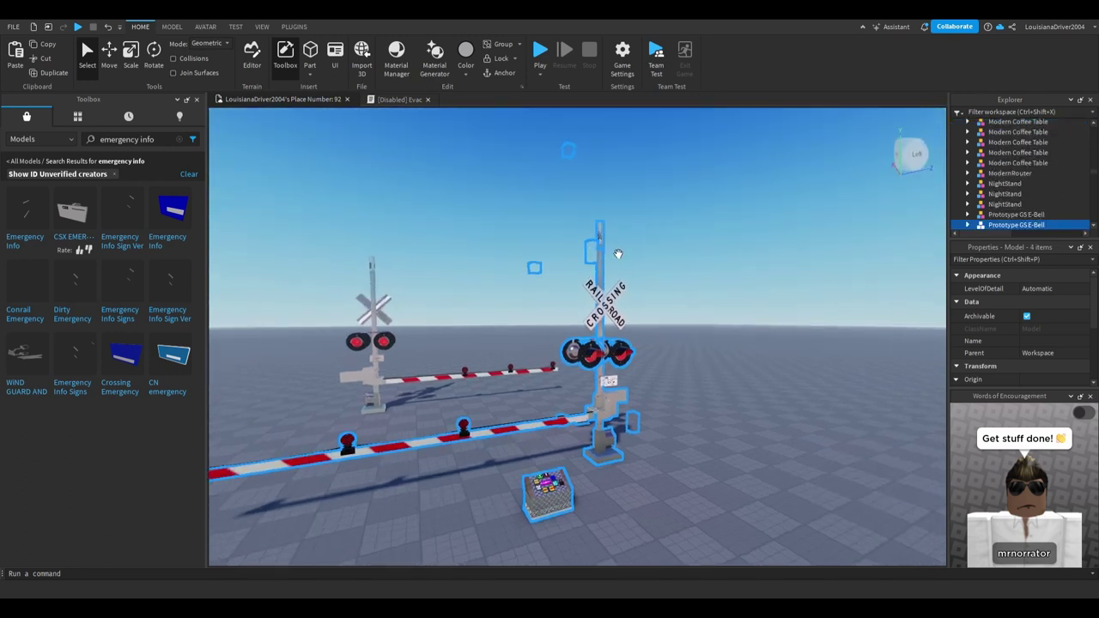
{"action": "left_click", "coordinate": [400, 426], "text": "ctrl"}
{"action": "left_click", "coordinate": [400, 346], "text": "ctrl"}
{"action": "left_click", "coordinate": [393, 277], "text": "ctrl"}
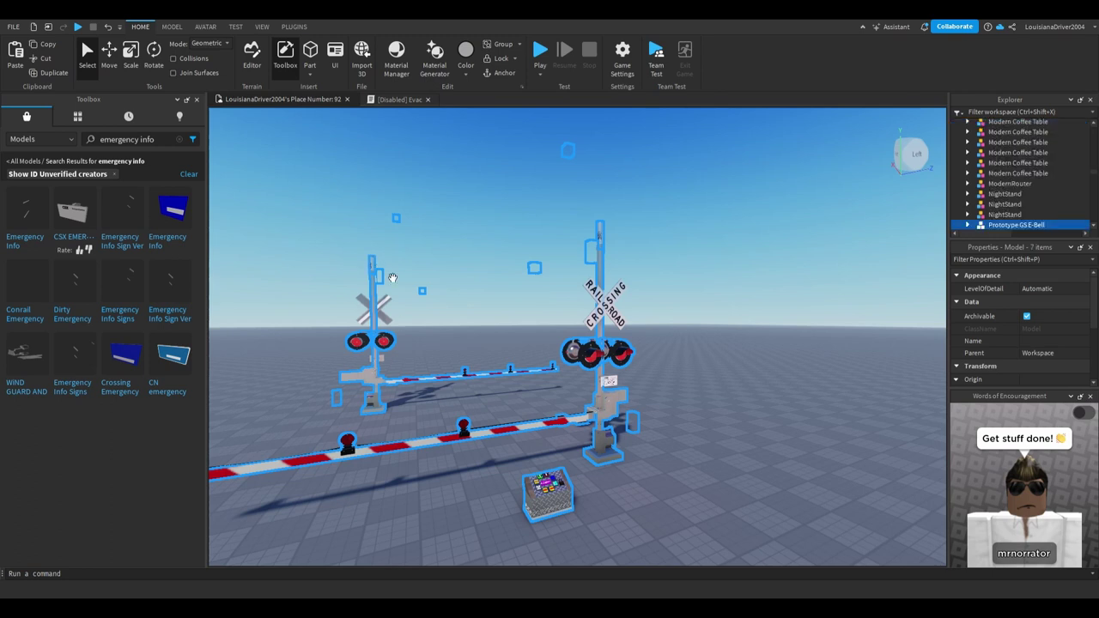
{"action": "right_click_drag", "start_coordinate": [829, 376], "coordinate": [796, 386]}
{"action": "scroll", "coordinate": [798, 383], "scroll_direction": "down", "scroll_amount": 2}
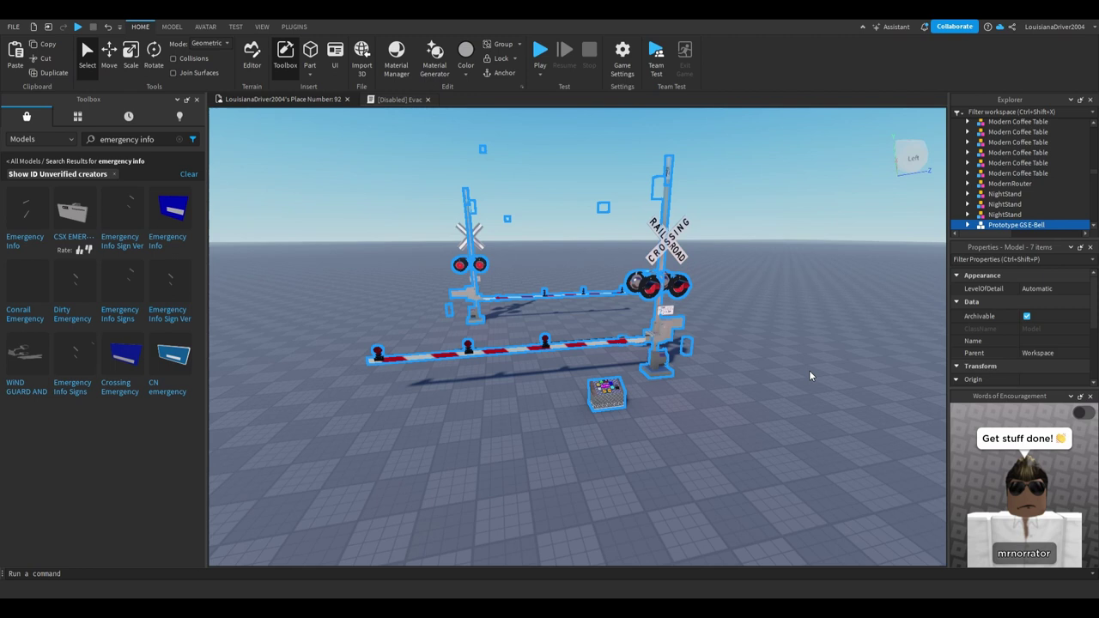
{"action": "left_click", "coordinate": [502, 47]}
{"action": "left_click", "coordinate": [561, 454]}
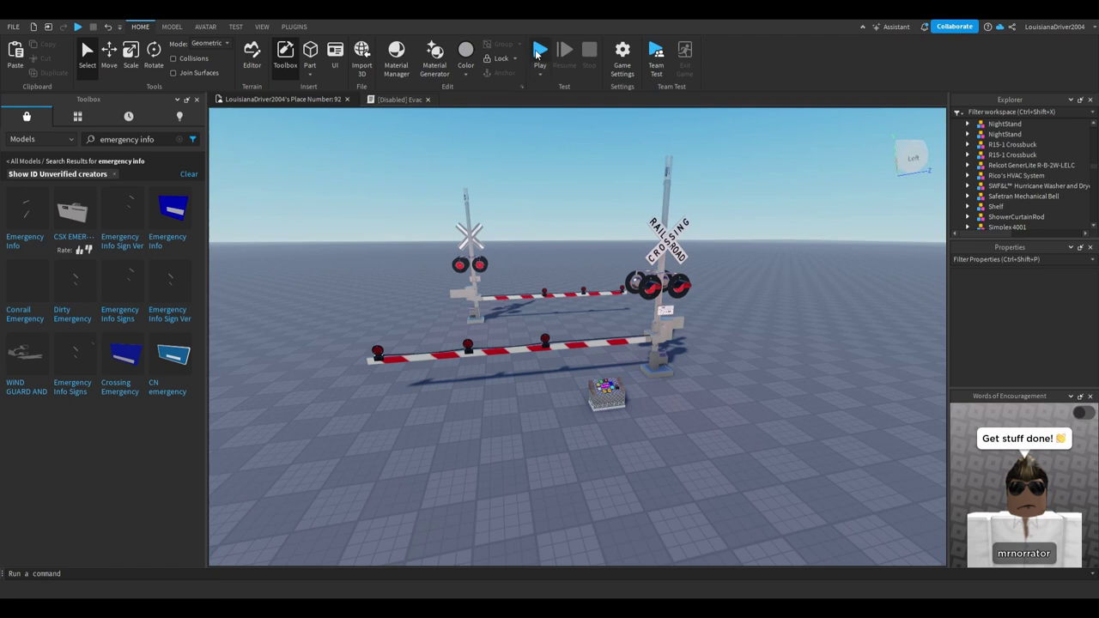
Start a play test and walk the avatar up to the control box at the railroad crossing.
{"action": "left_click", "coordinate": [538, 52]}
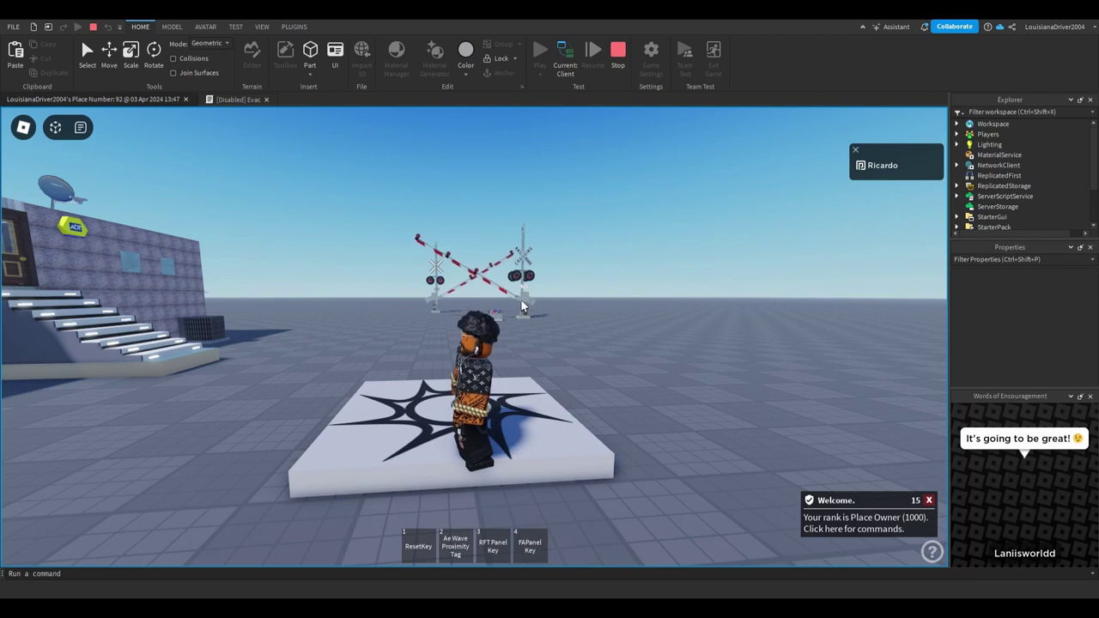
{"action": "key", "text": "w"}
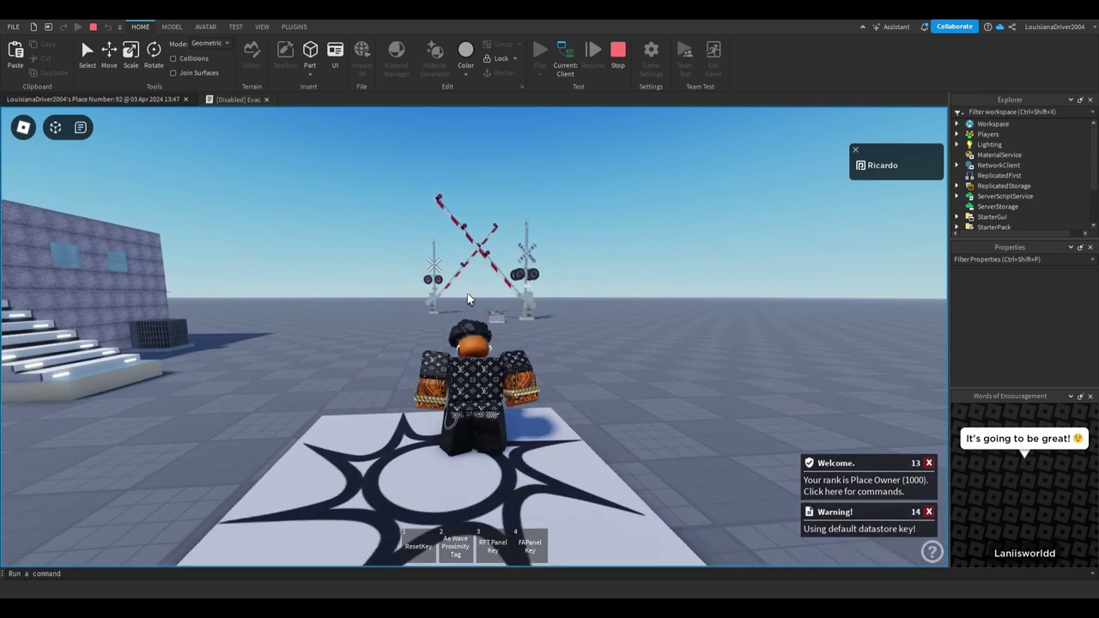
{"action": "key", "text": "w"}
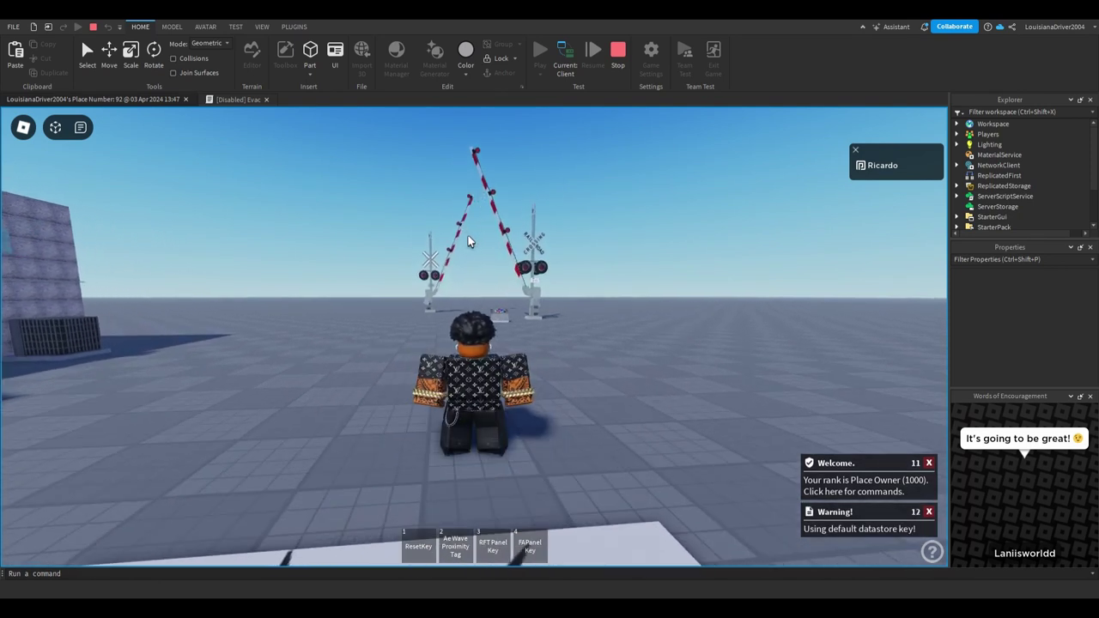
{"action": "key", "text": "w"}
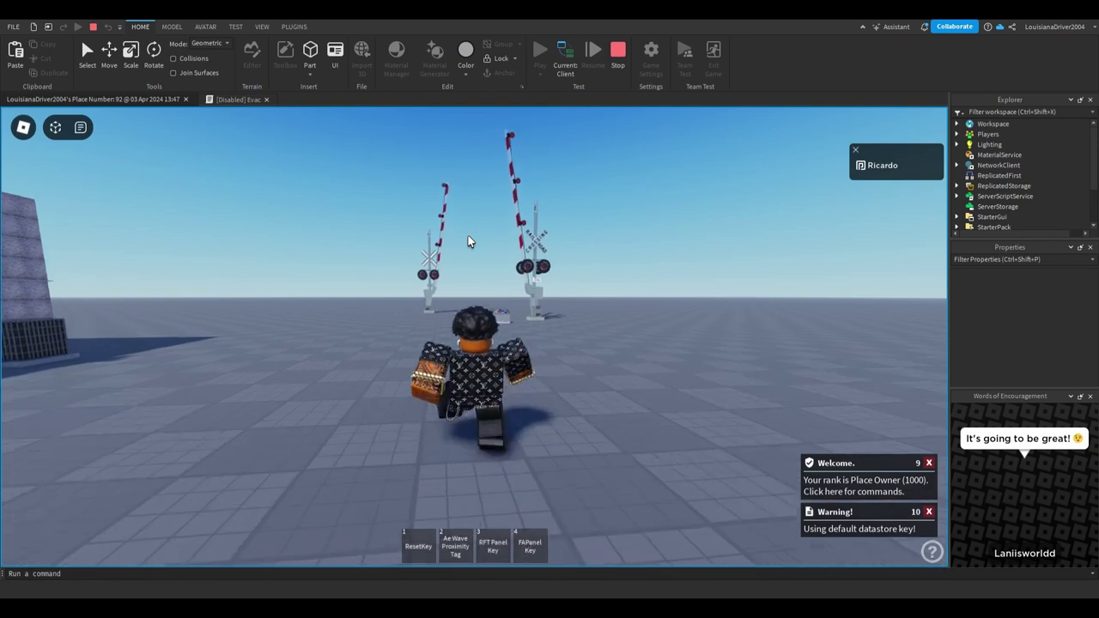
{"action": "key", "text": "w"}
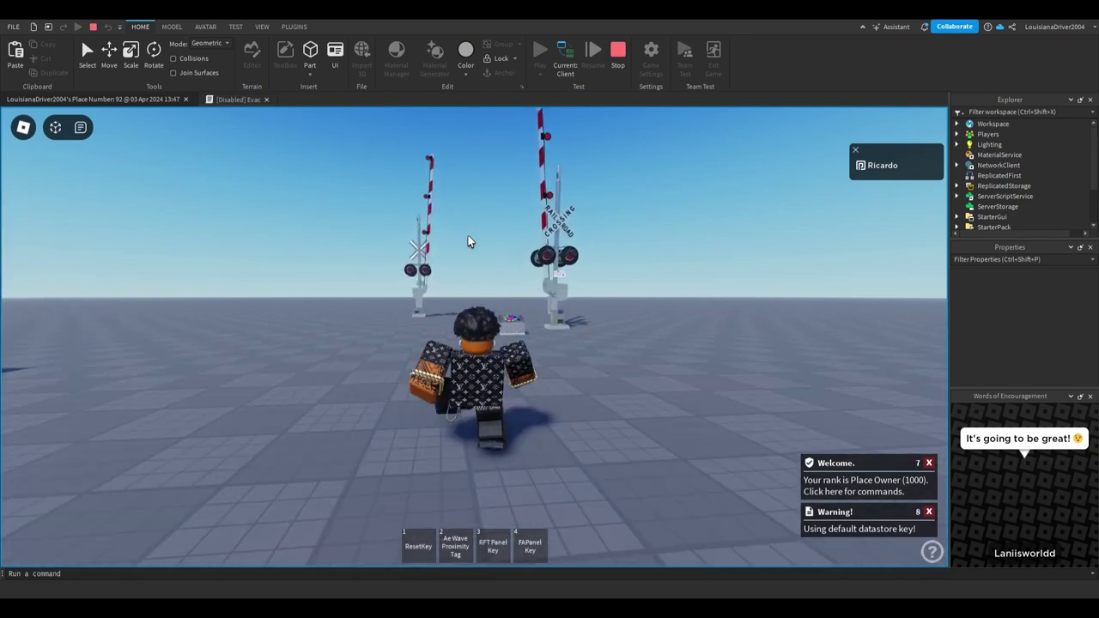
{"action": "key", "text": "w"}
{"action": "right_click_drag", "start_coordinate": [537, 243], "coordinate": [532, 236]}
{"action": "scroll", "coordinate": [532, 242], "scroll_direction": "down", "scroll_amount": 3}
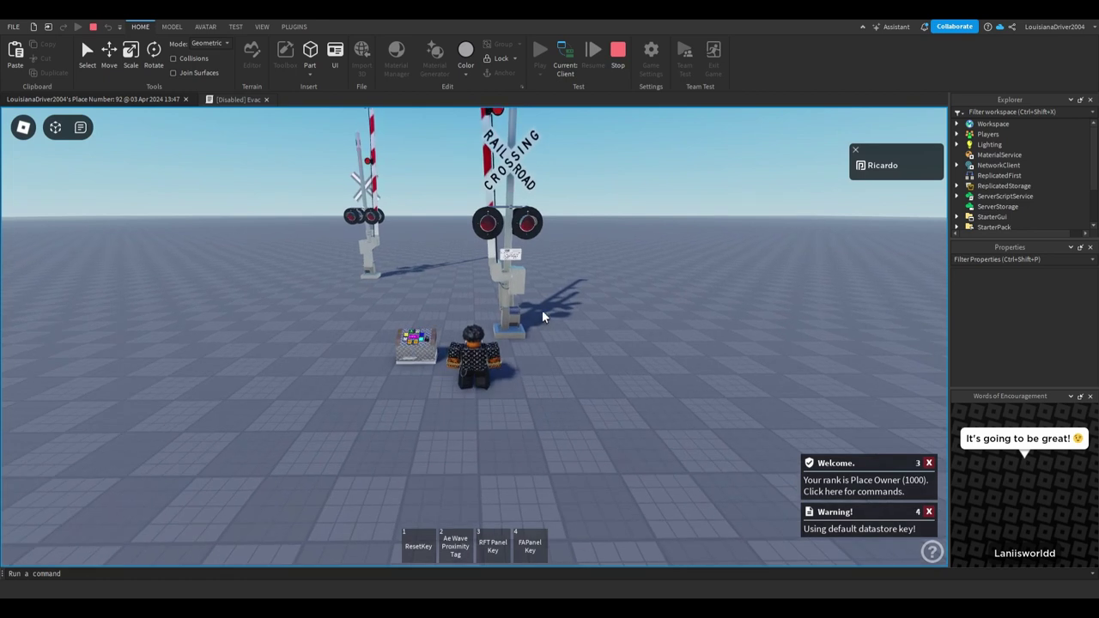
Activate the crossing from its control box and watch the signal lights and gates operate.
{"action": "right_click_drag", "start_coordinate": [542, 311], "coordinate": [543, 312]}
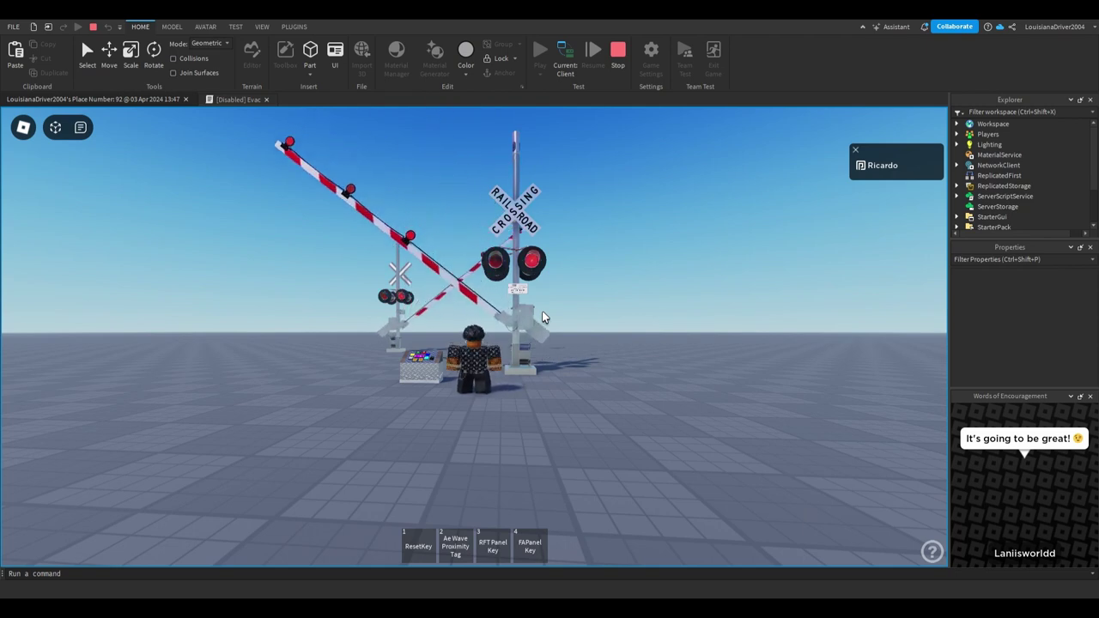
{"action": "right_click_drag", "start_coordinate": [542, 316], "coordinate": [542, 312]}
{"action": "key", "text": "w"}
{"action": "key", "text": "shift+p"}
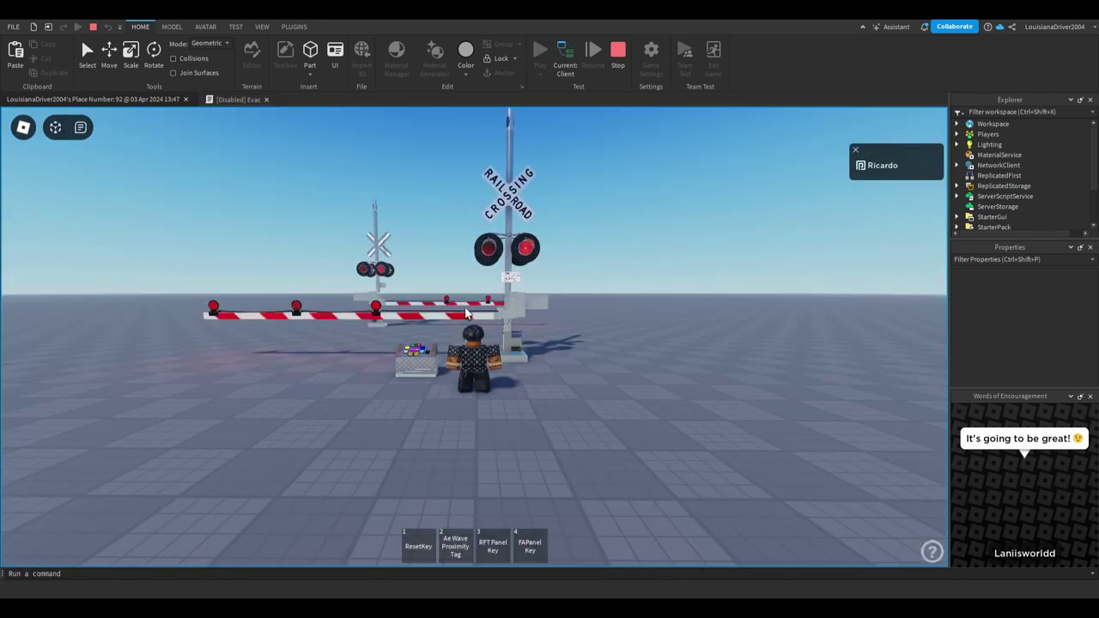
Deactivate the crossing from its control box and watch both gates rise.
{"action": "left_click", "coordinate": [416, 348]}
{"action": "key", "text": "shift+p"}
{"action": "right_click_drag", "start_coordinate": [551, 314], "coordinate": [551, 315]}
{"action": "key", "text": "w"}
{"action": "key", "text": "w"}
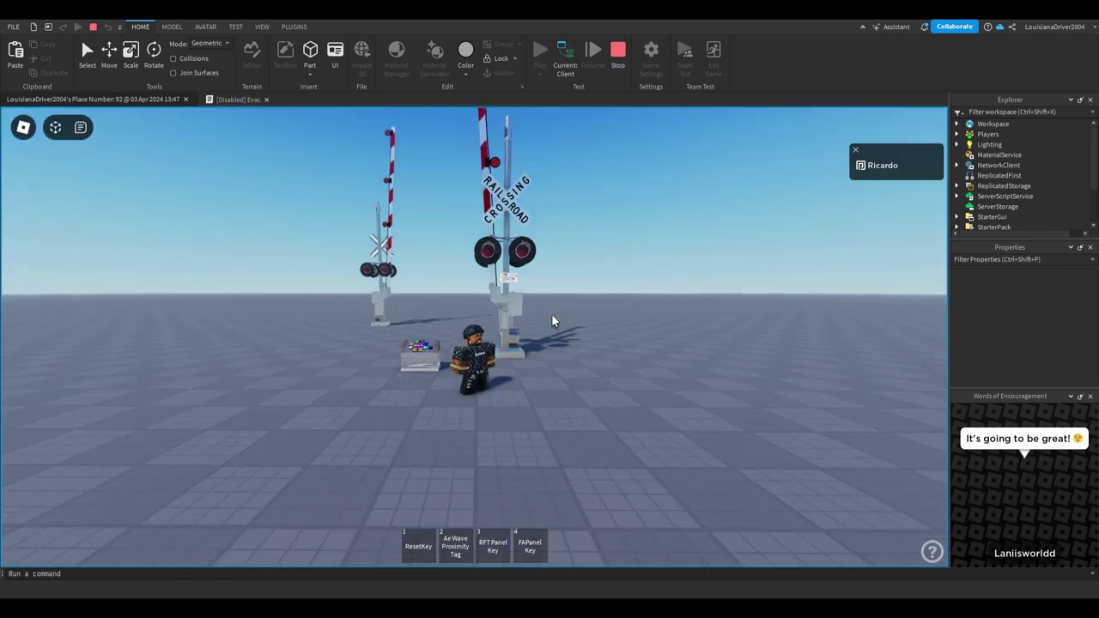
{"action": "key", "text": "s"}
{"action": "right_click_drag", "start_coordinate": [576, 302], "coordinate": [576, 298]}
{"action": "scroll", "coordinate": [576, 302], "scroll_direction": "up", "scroll_amount": 3}
{"action": "scroll", "coordinate": [576, 303], "scroll_direction": "down", "scroll_amount": 3}
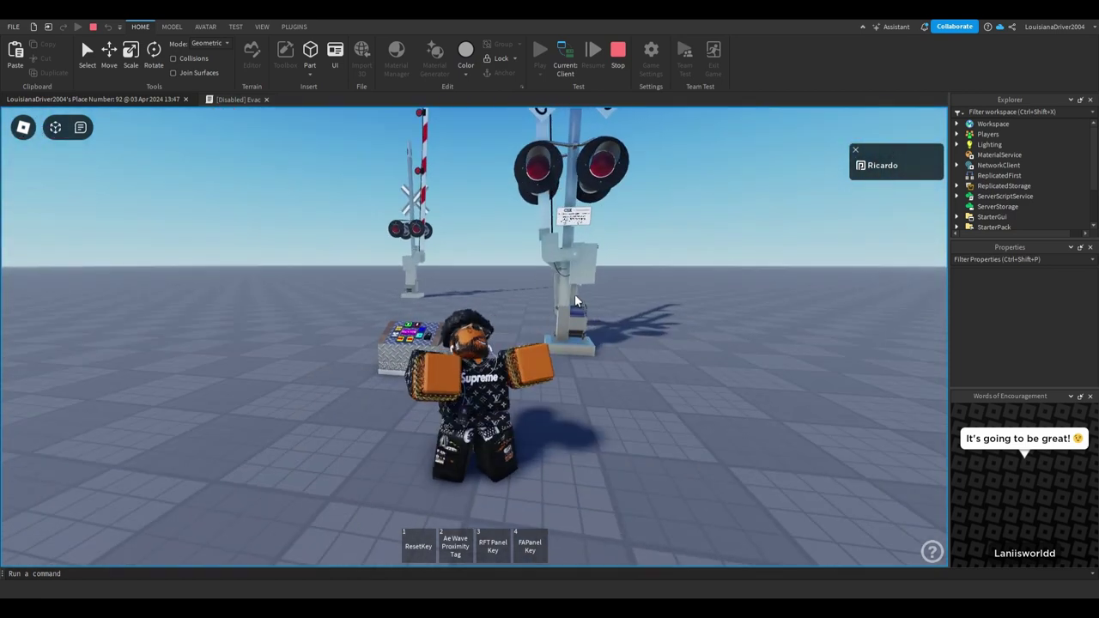
{"action": "key", "text": "w"}
{"action": "key", "text": "s"}
{"action": "right_click_drag", "start_coordinate": [358, 299], "coordinate": [358, 298]}
{"action": "key", "text": "s"}
{"action": "key", "text": "d"}
{"action": "key", "text": "w"}
{"action": "right_click_drag", "start_coordinate": [728, 305], "coordinate": [708, 294]}
{"action": "key", "text": "a"}
{"action": "key", "text": "d"}
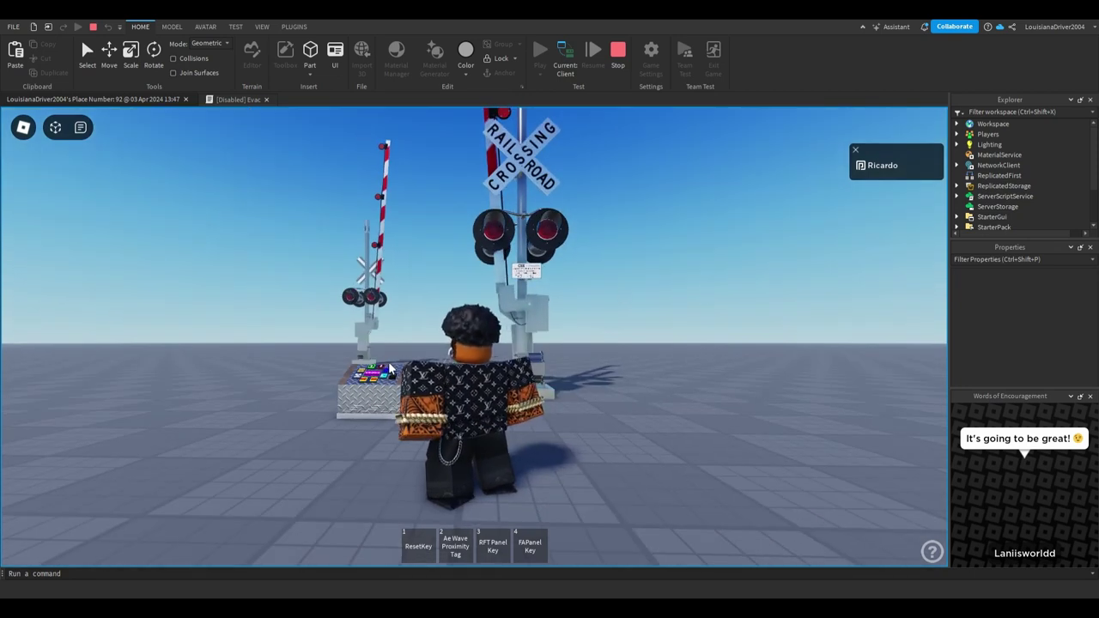
{"action": "key", "text": "s"}
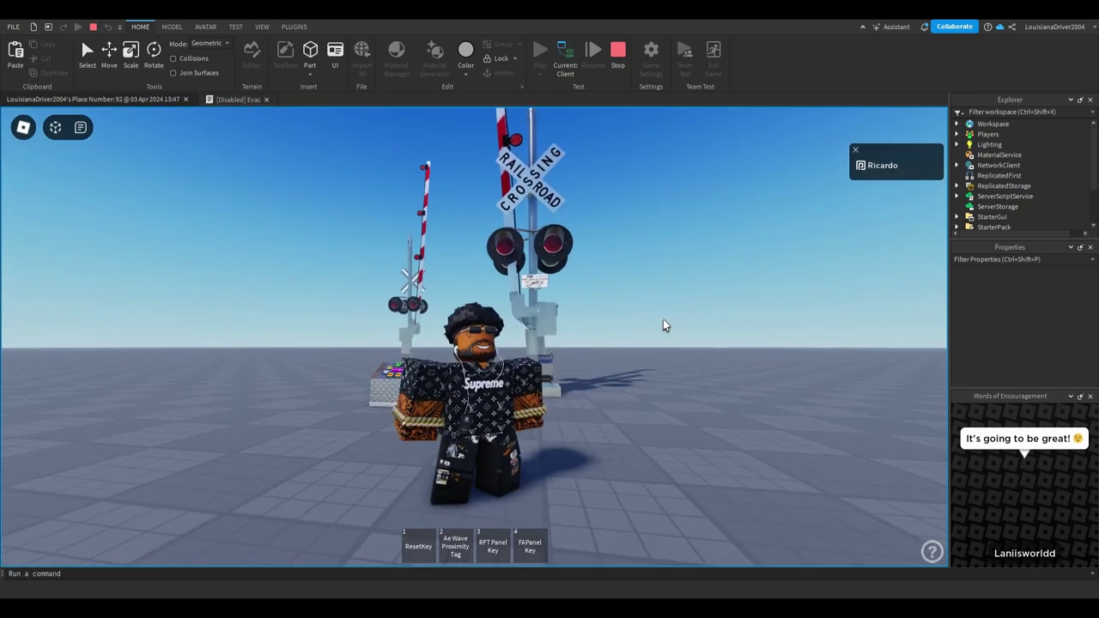
{"action": "right_click_drag", "start_coordinate": [662, 325], "coordinate": [660, 314]}
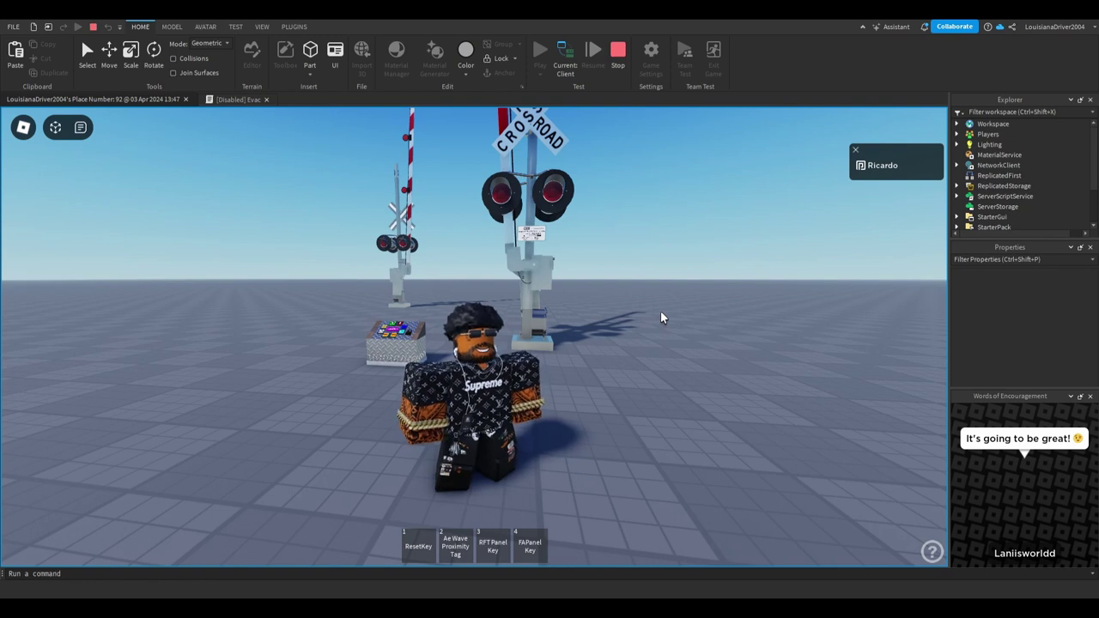
{"action": "right_click_drag", "start_coordinate": [660, 310], "coordinate": [664, 305]}
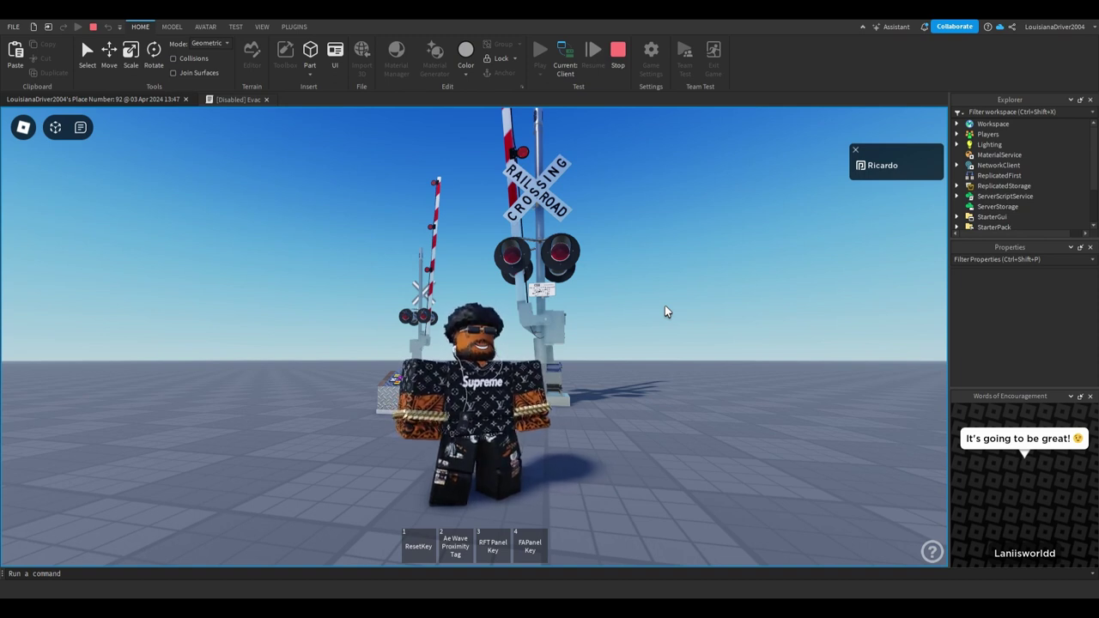
{"action": "right_click_drag", "start_coordinate": [664, 305], "coordinate": [670, 307]}
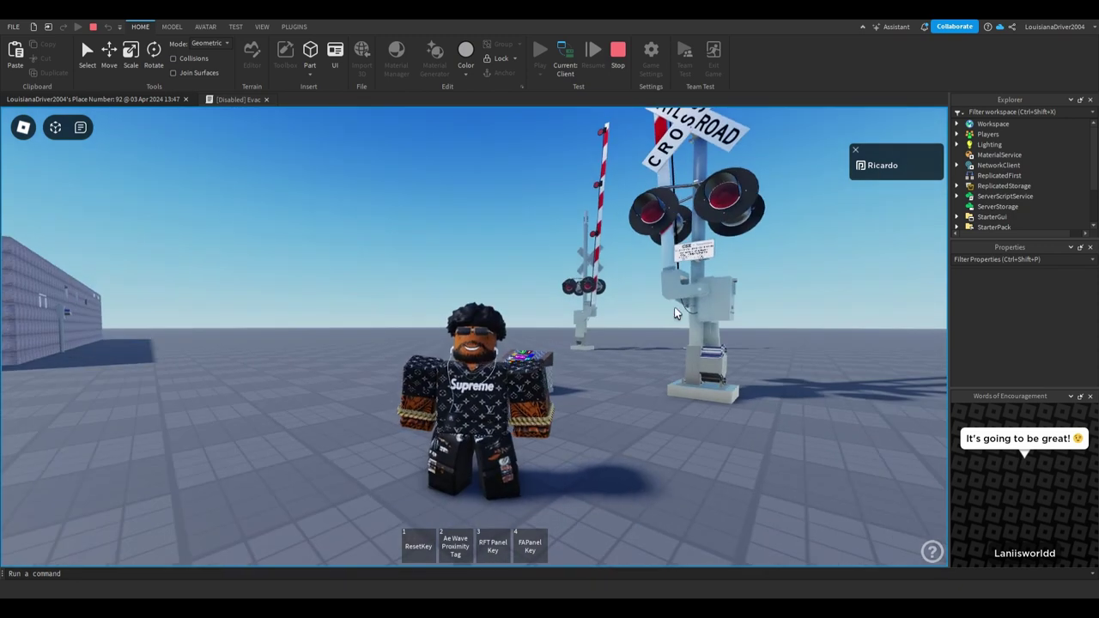